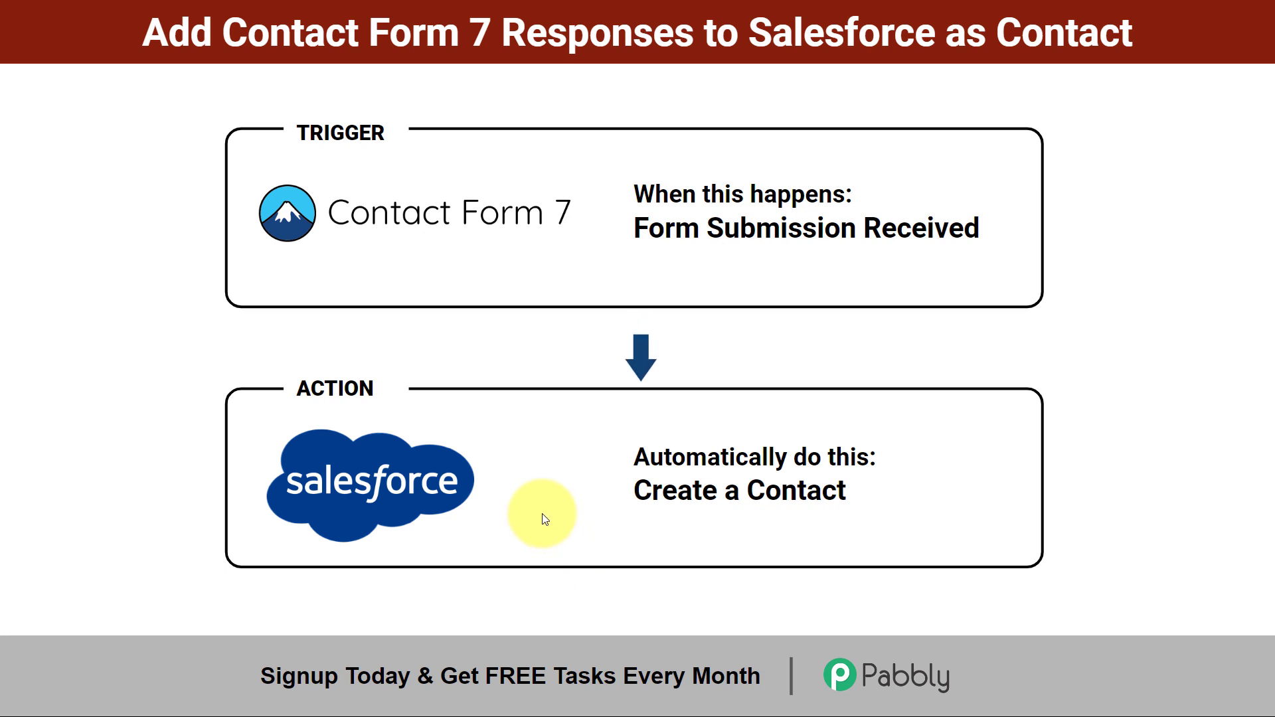
Step: Highlight the Contact Forms heading on WordPress's Contact Form 7 list of 8 forms
{"action": "left_click_drag", "start_coordinate": [219, 121], "coordinate": [258, 123]}
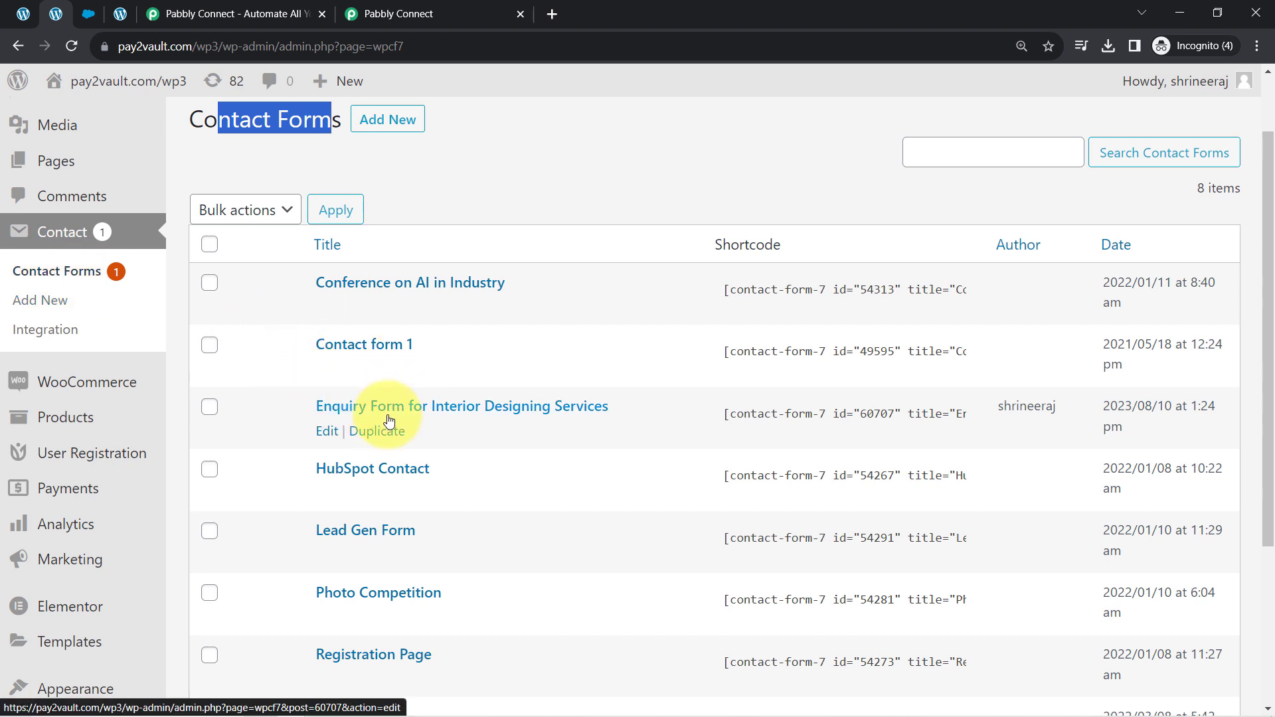
Step: Compare the interior-design enquiry form page with the Salesforce Contacts home, then go to Pabbly Connect's homepage
{"action": "left_click", "coordinate": [120, 14]}
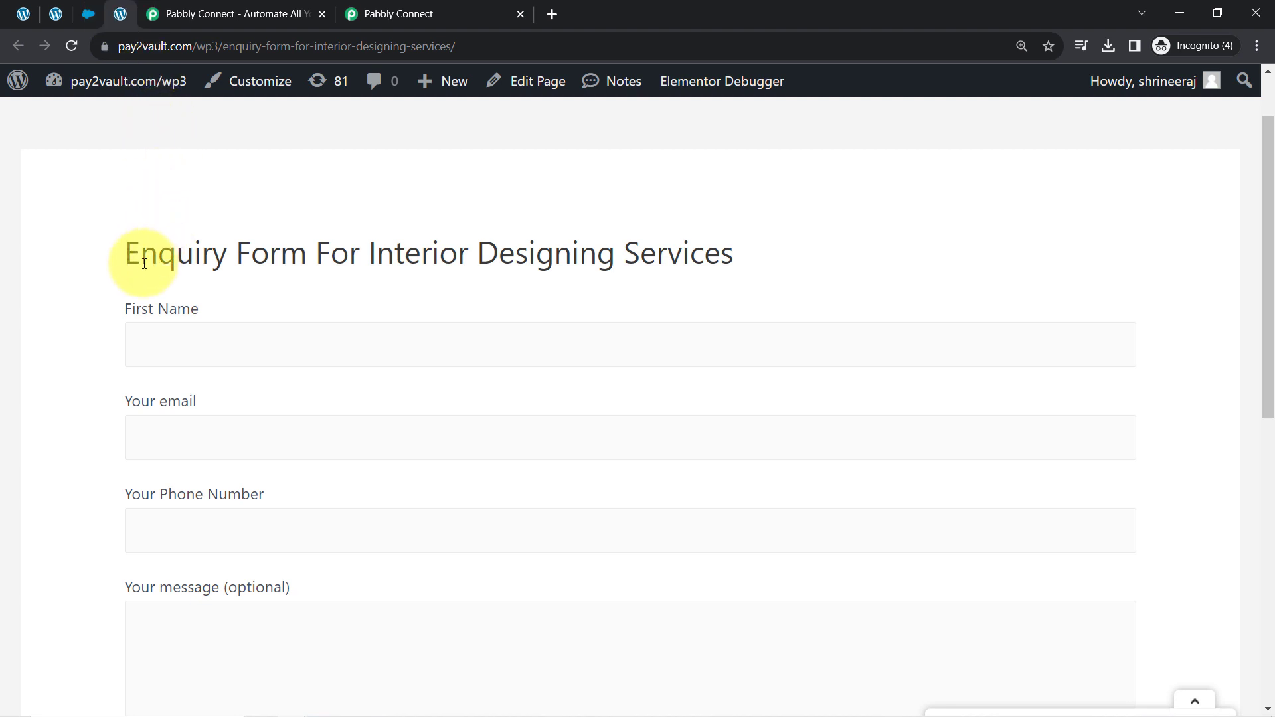
{"action": "left_click_drag", "start_coordinate": [144, 264], "coordinate": [704, 253]}
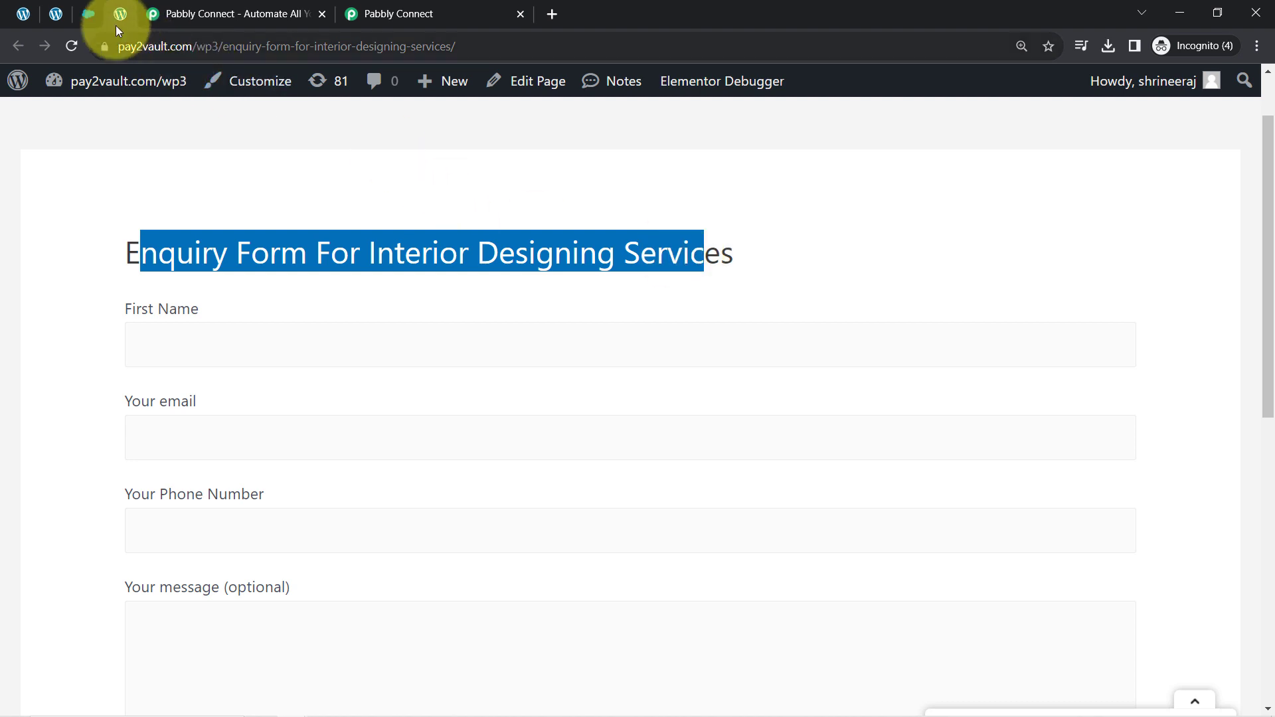
{"action": "left_click", "coordinate": [93, 13]}
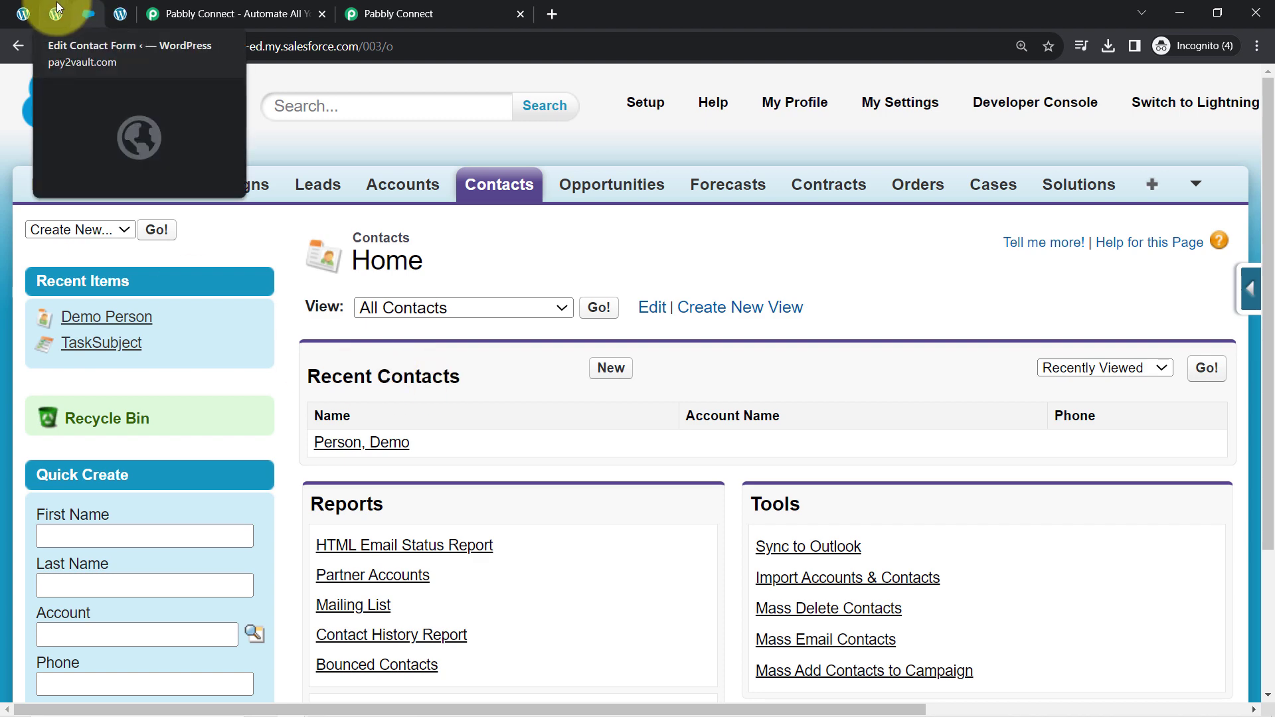
{"action": "left_click", "coordinate": [121, 14]}
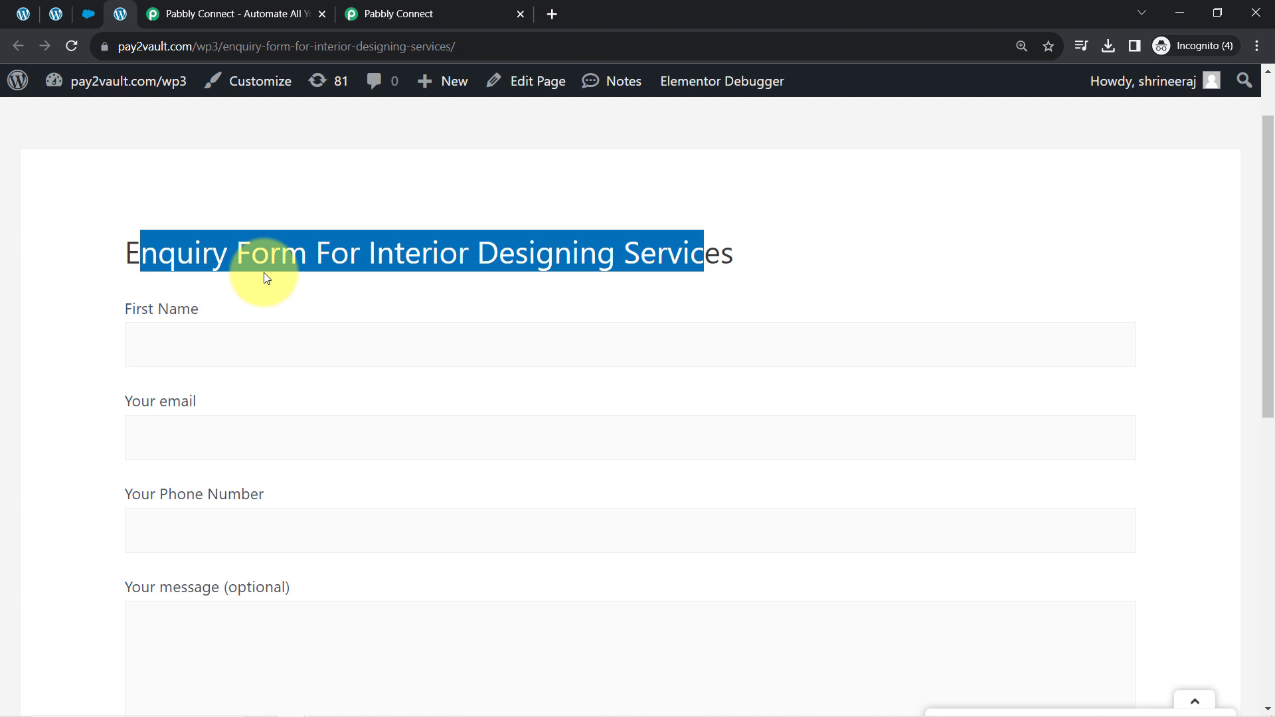
{"action": "left_click", "coordinate": [87, 13]}
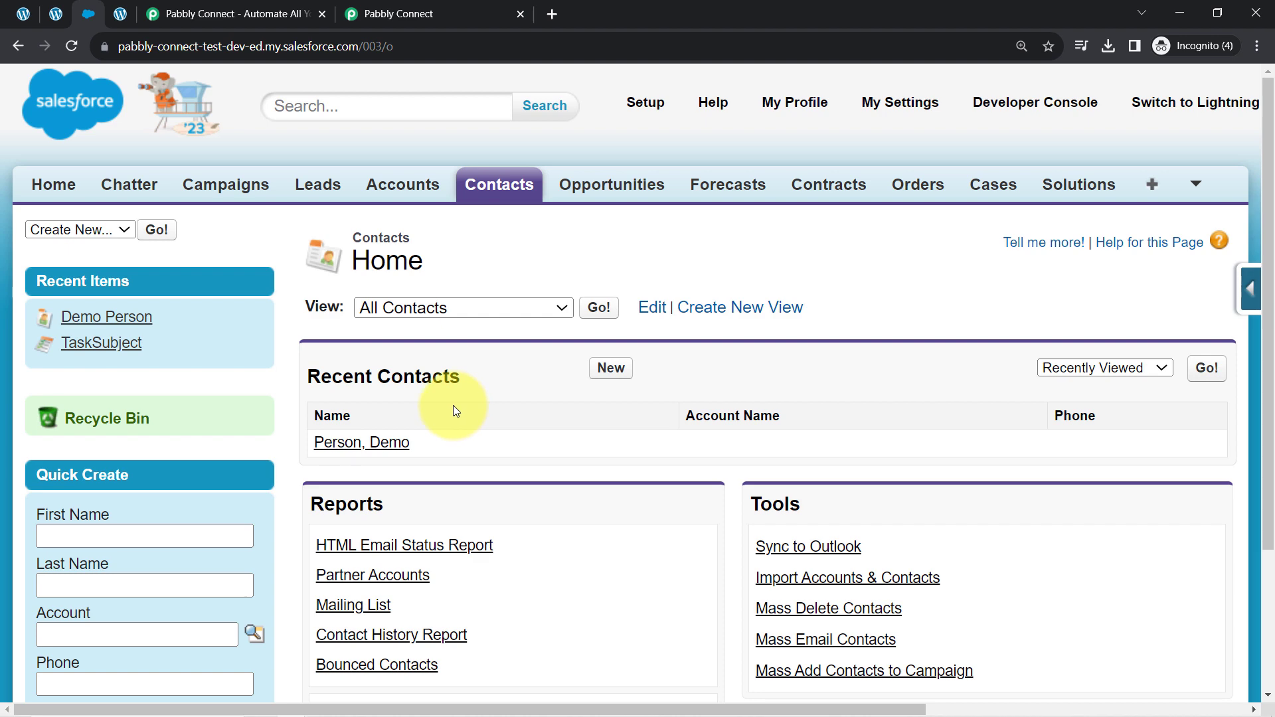
{"action": "left_click", "coordinate": [56, 18]}
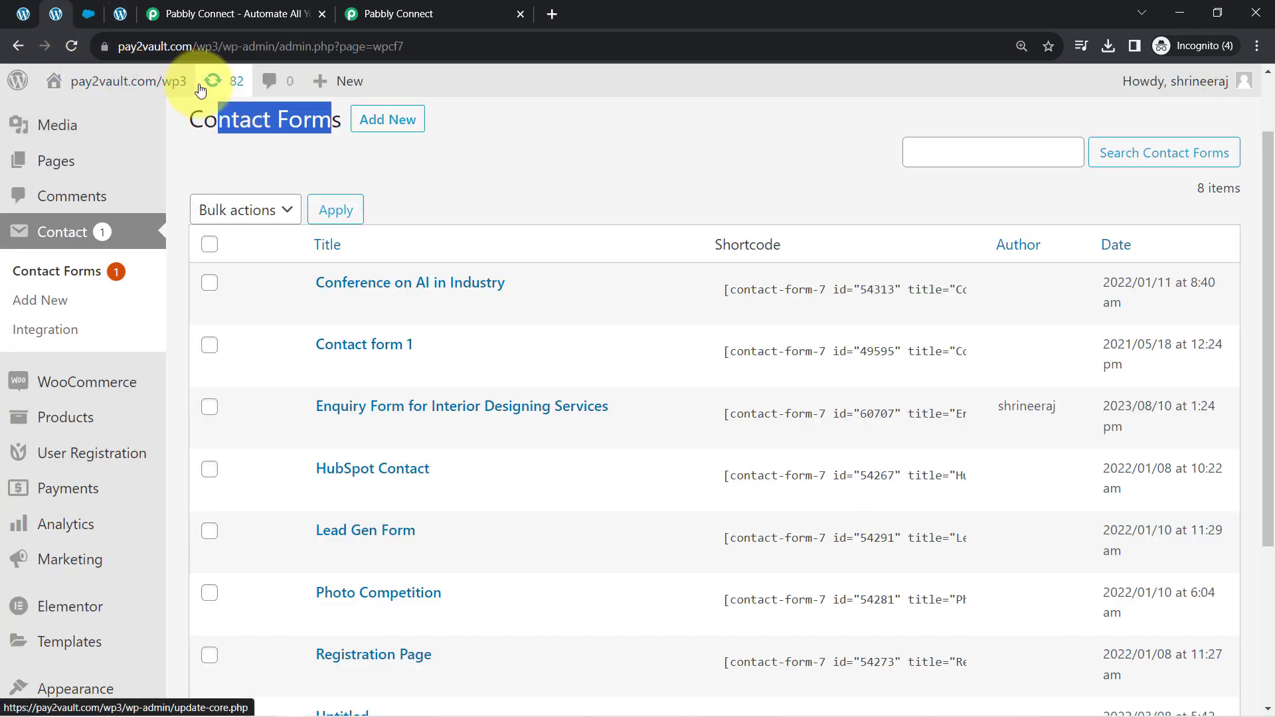
{"action": "left_click", "coordinate": [87, 13]}
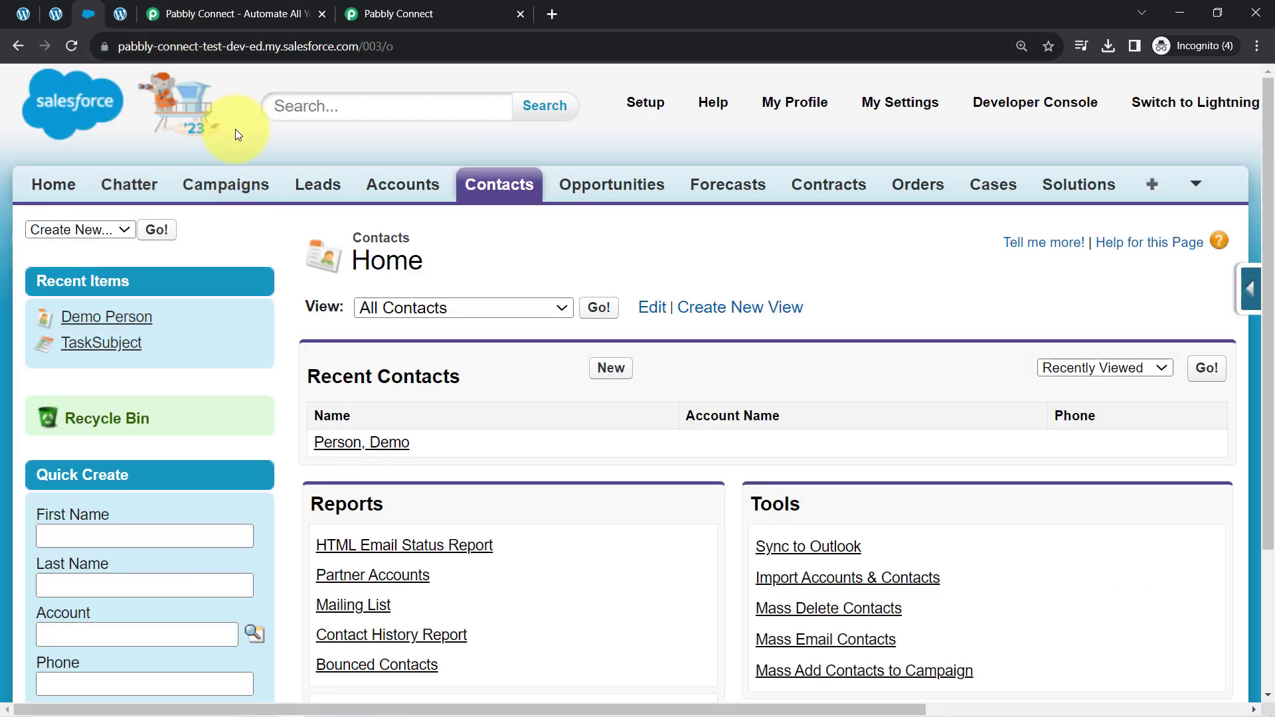
{"action": "left_click", "coordinate": [247, 13]}
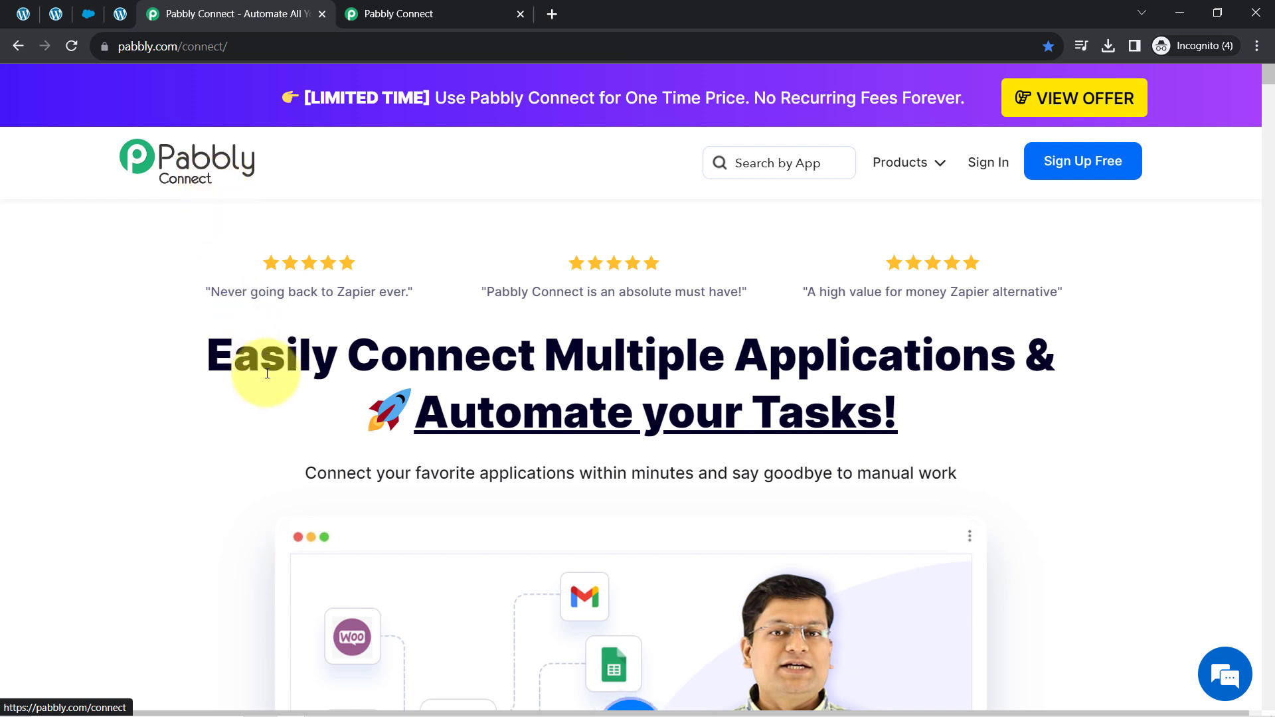
Step: Move from the pabbly.com/connect landing page to the Pabbly Connect dashboard and start a new workflow
{"action": "left_click_drag", "start_coordinate": [246, 359], "coordinate": [798, 417]}
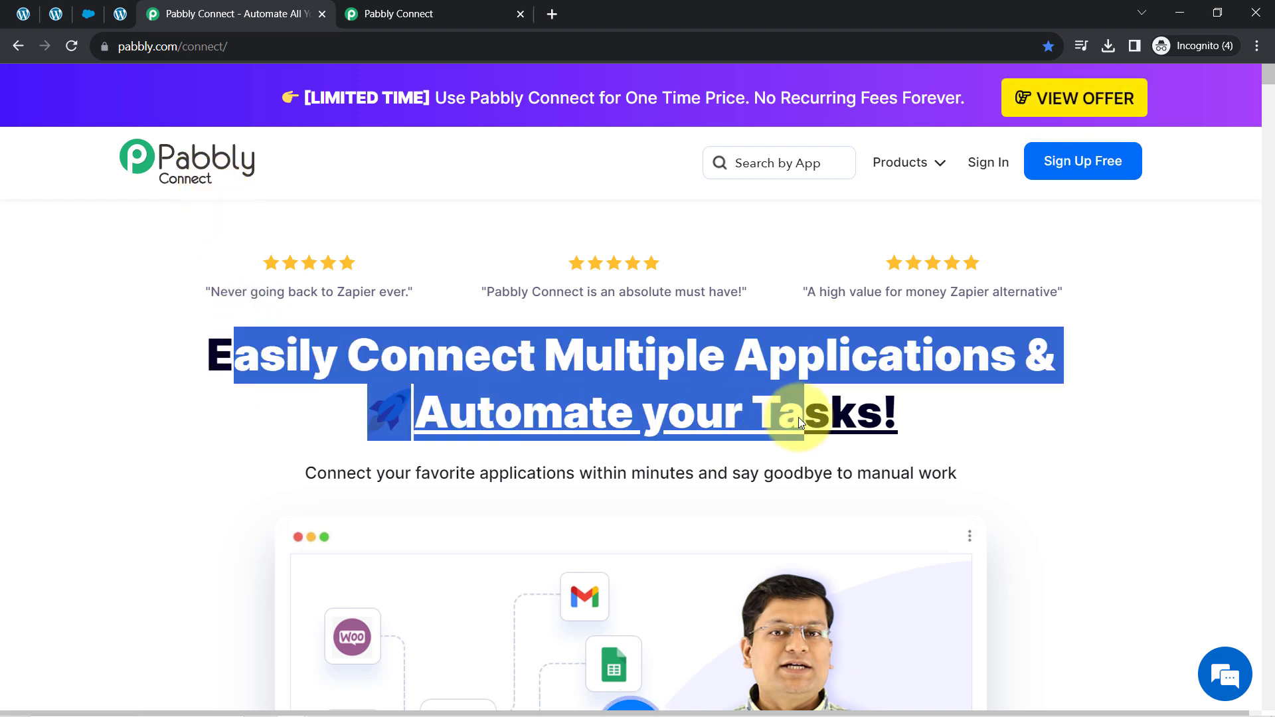
{"action": "left_click", "coordinate": [358, 8]}
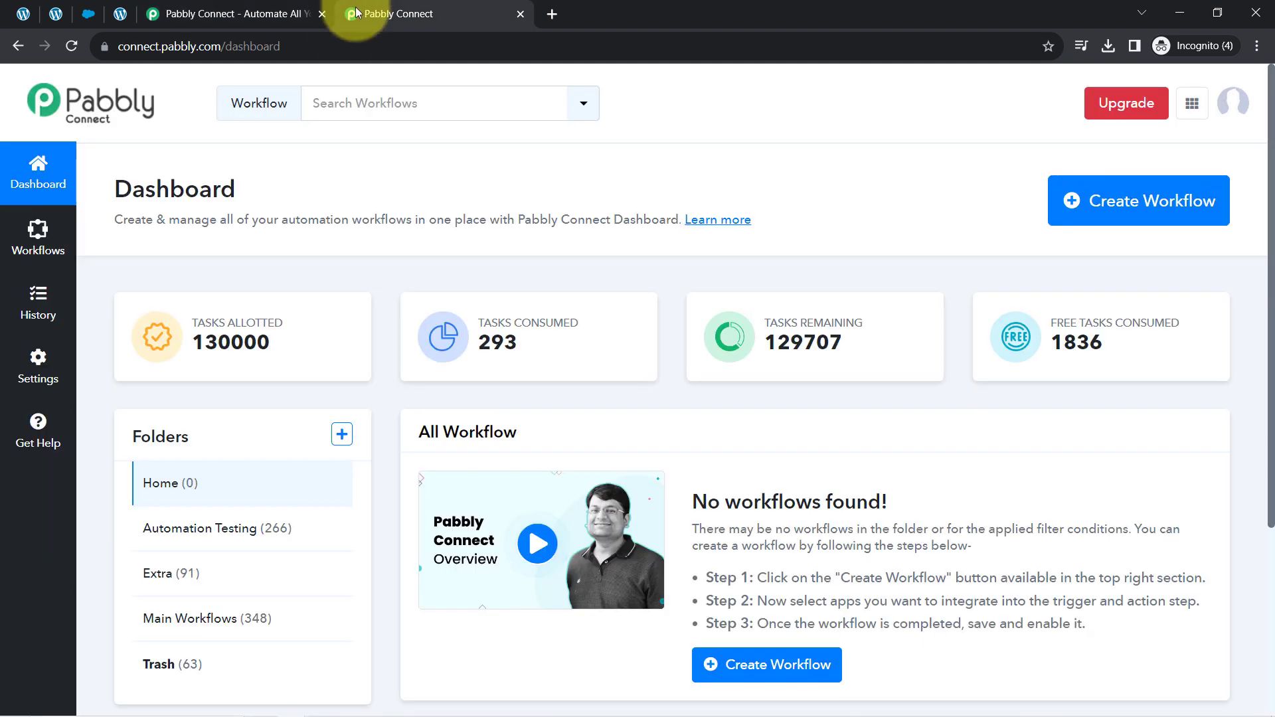
{"action": "left_click", "coordinate": [213, 11]}
{"action": "left_click", "coordinate": [317, 392]}
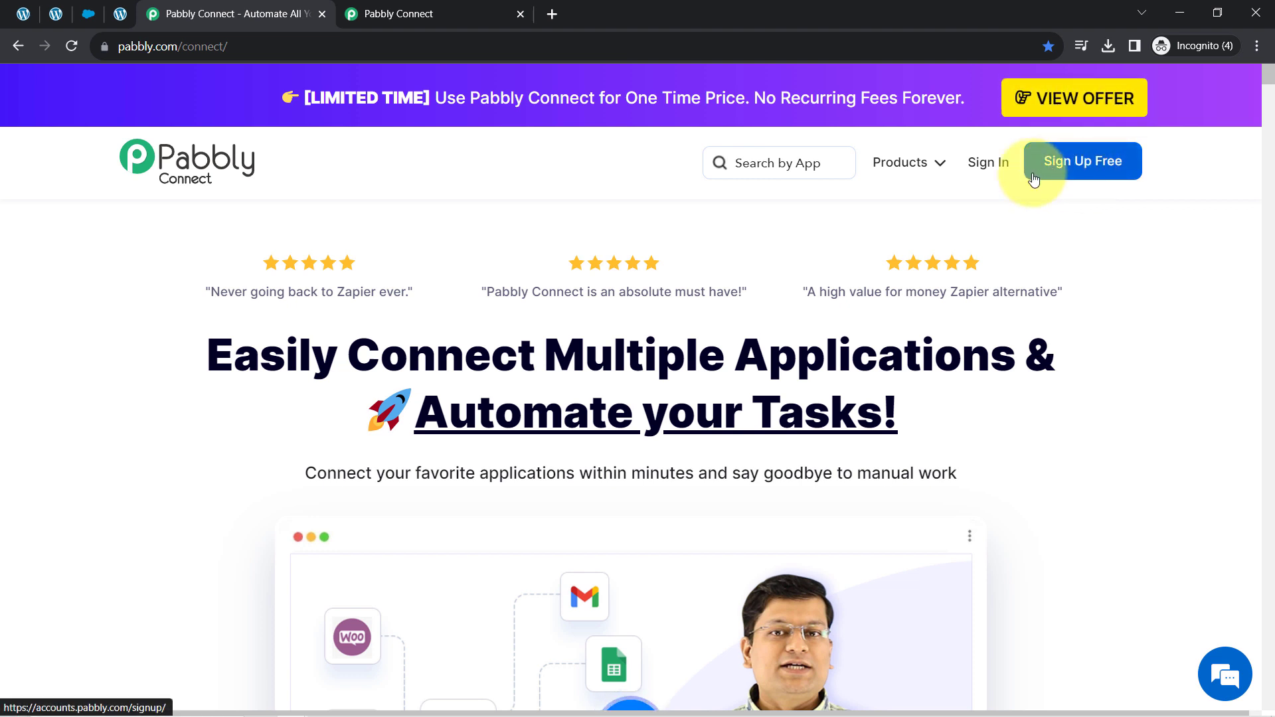
{"action": "left_click", "coordinate": [468, 14]}
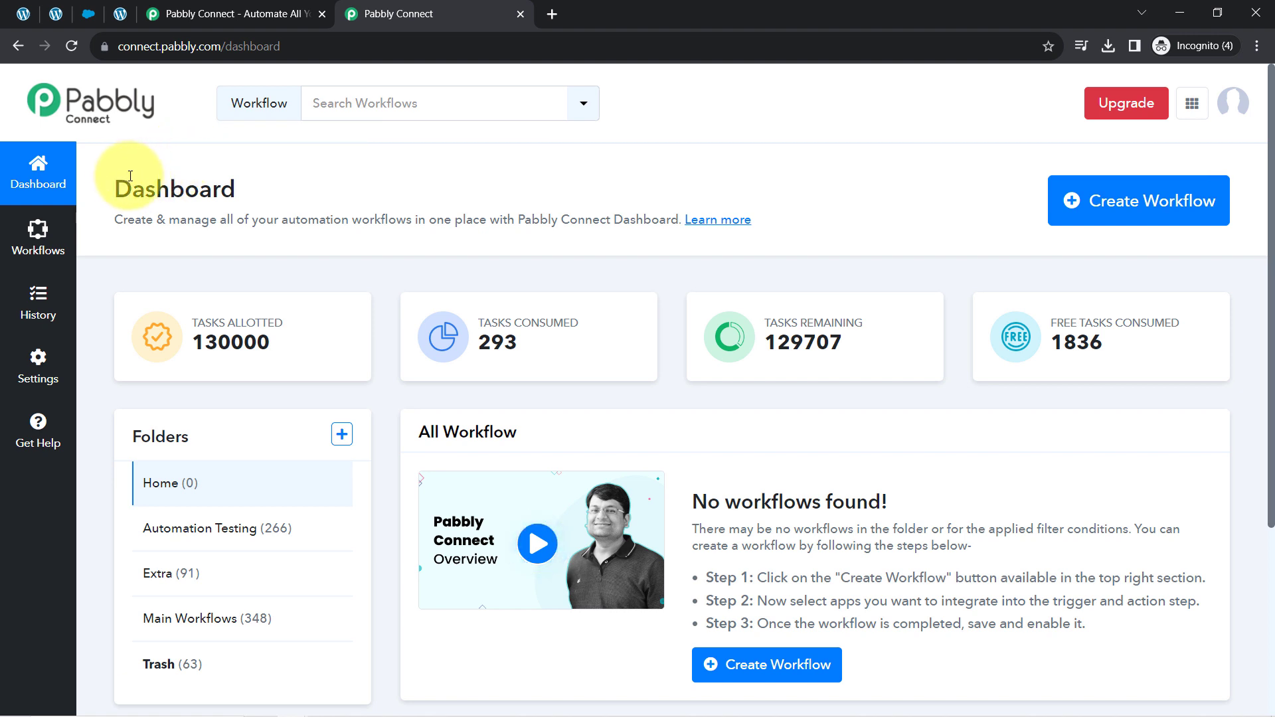
{"action": "left_click_drag", "start_coordinate": [133, 189], "coordinate": [250, 199]}
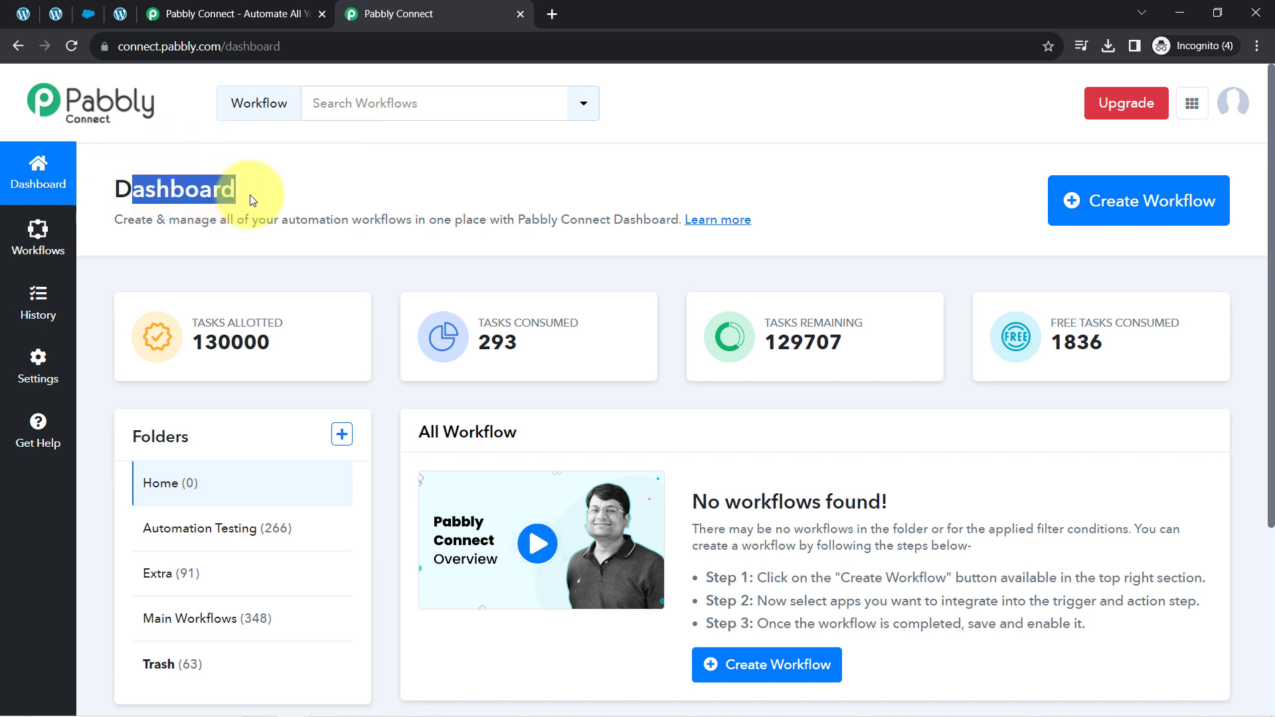
{"action": "left_click", "coordinate": [1165, 201]}
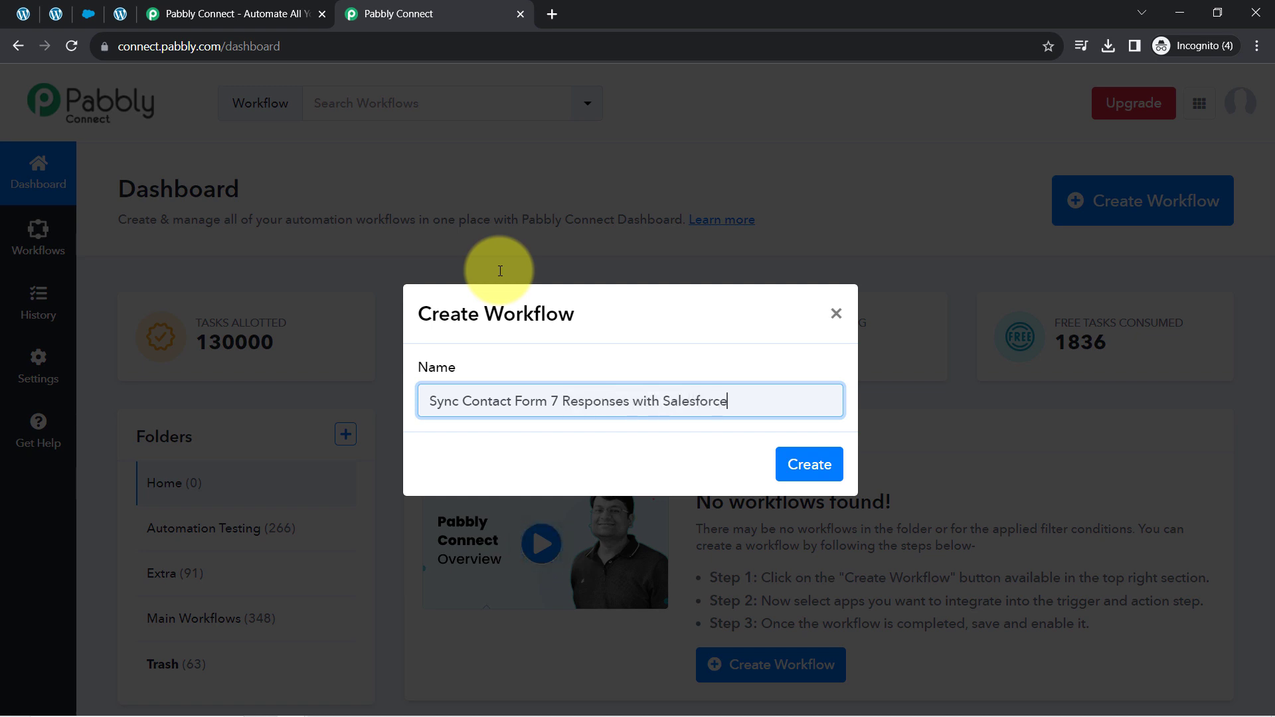
Step: Confirm the 'Sync Contact Form 7 Responses with Salesforce' workflow, opening its editor with the trigger app list
{"action": "left_click", "coordinate": [822, 463]}
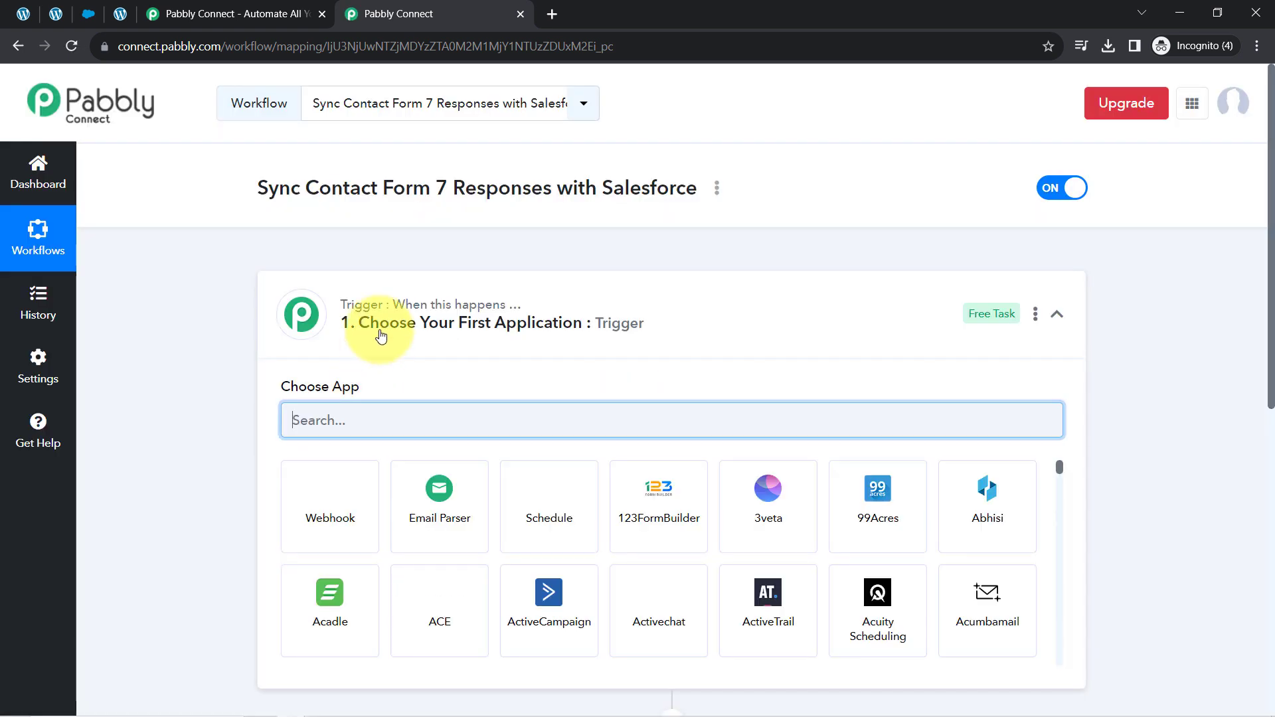
{"action": "double_click", "coordinate": [382, 325]}
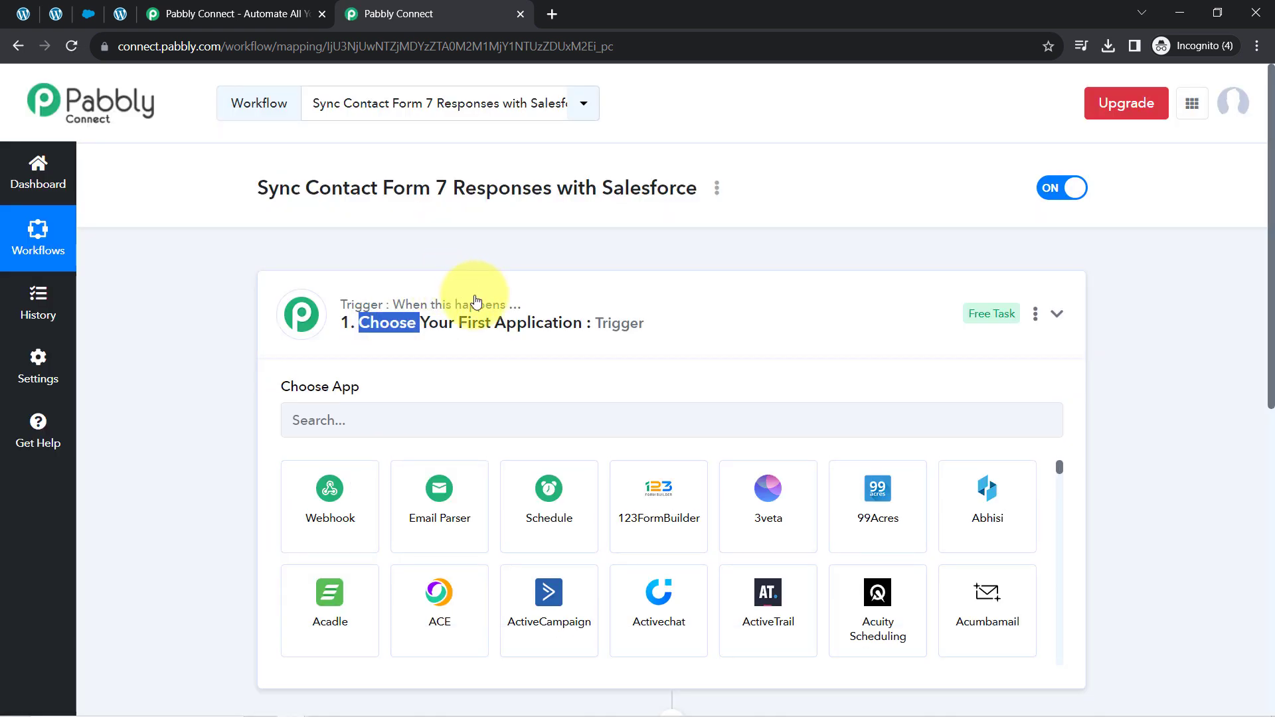
Step: Search 'contac' and choose Contact Form 7 as the trigger app
{"action": "left_click", "coordinate": [476, 302]}
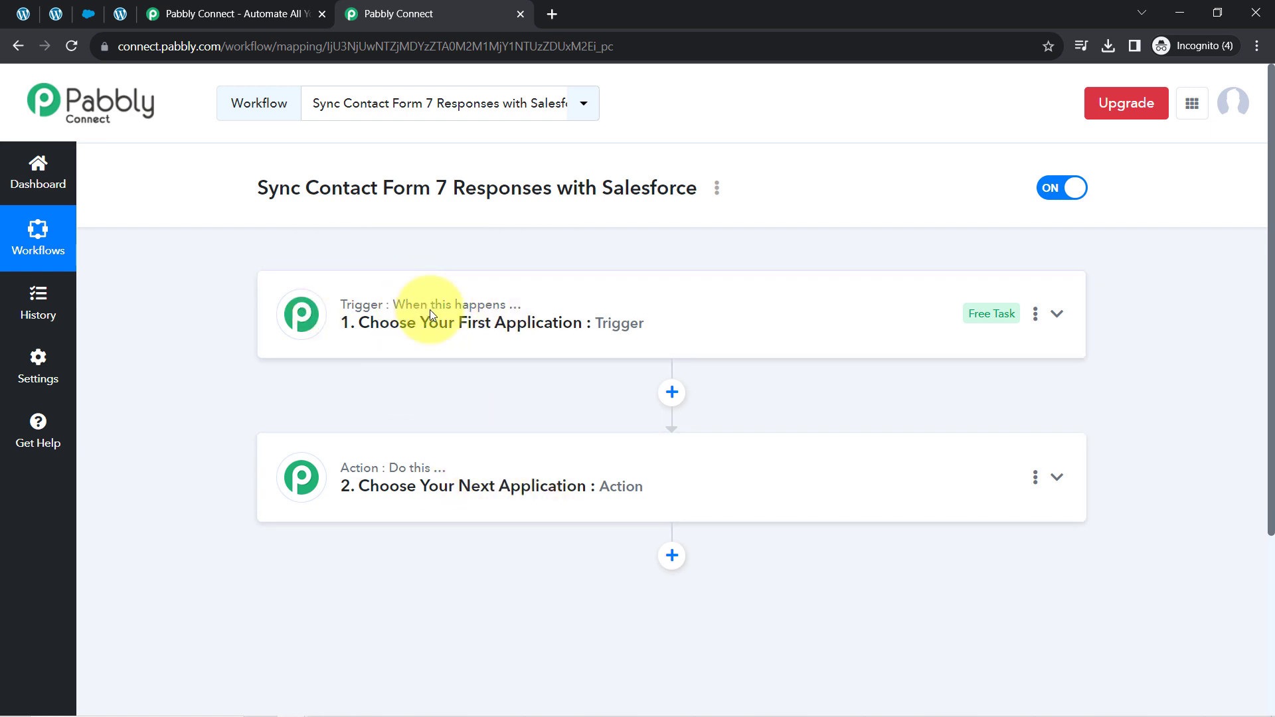
{"action": "mouse_move", "coordinate": [410, 312]}
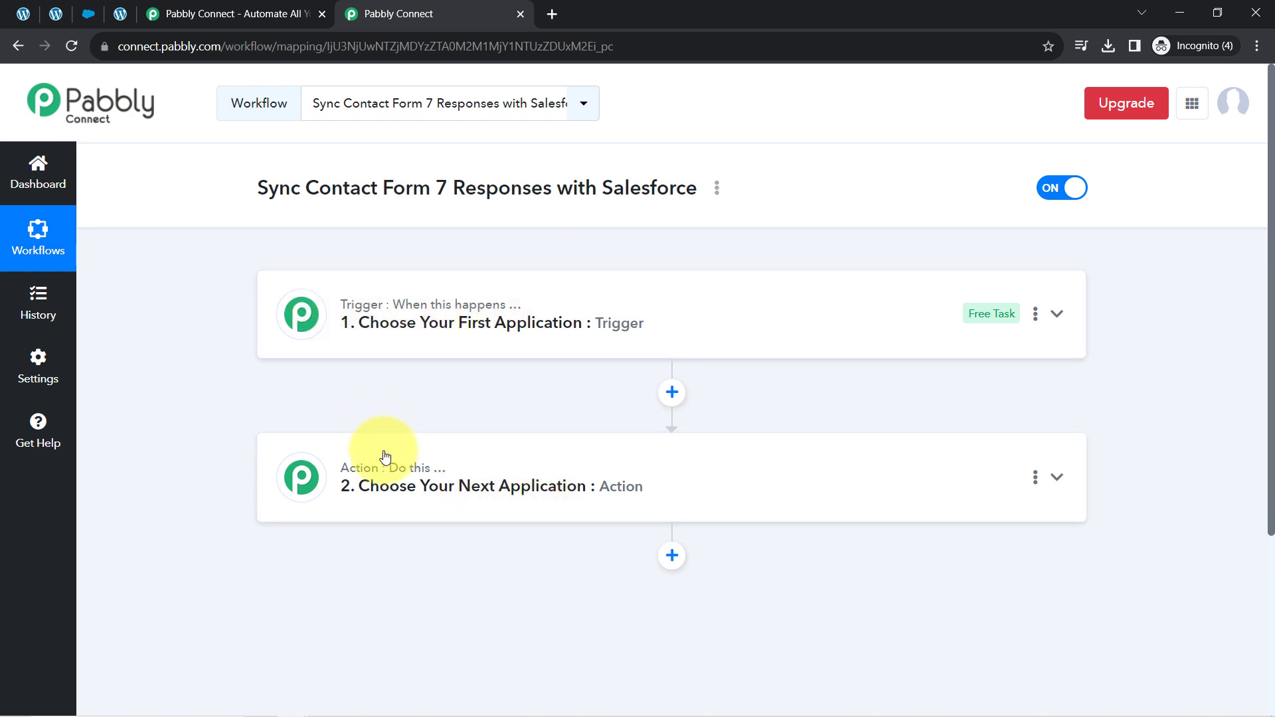
{"action": "mouse_move", "coordinate": [352, 474]}
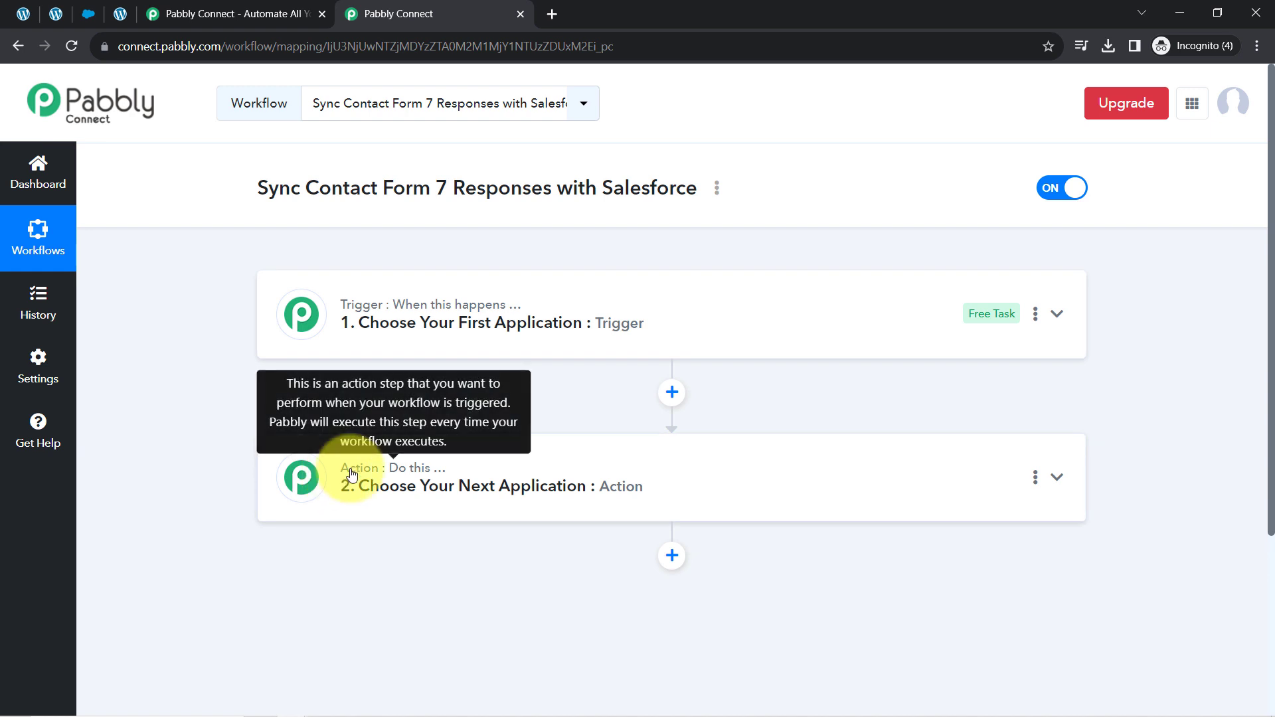
{"action": "left_click", "coordinate": [422, 322]}
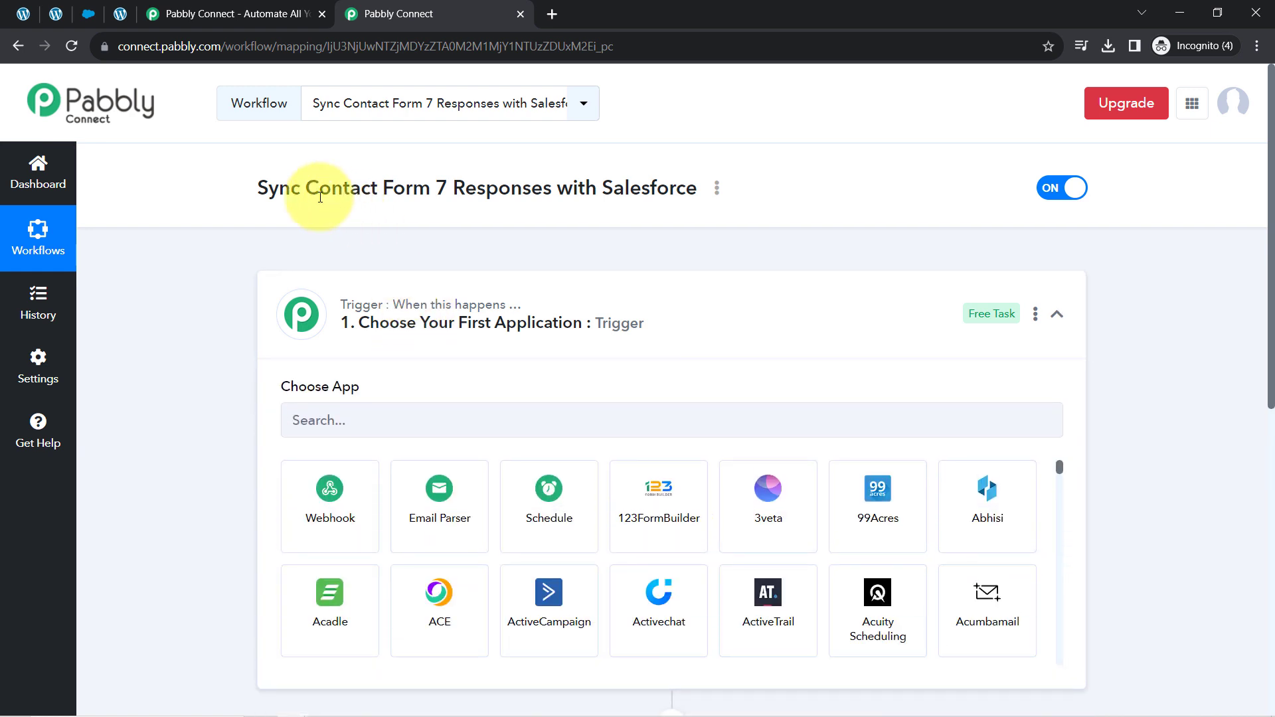
{"action": "left_click_drag", "start_coordinate": [305, 188], "coordinate": [655, 208]}
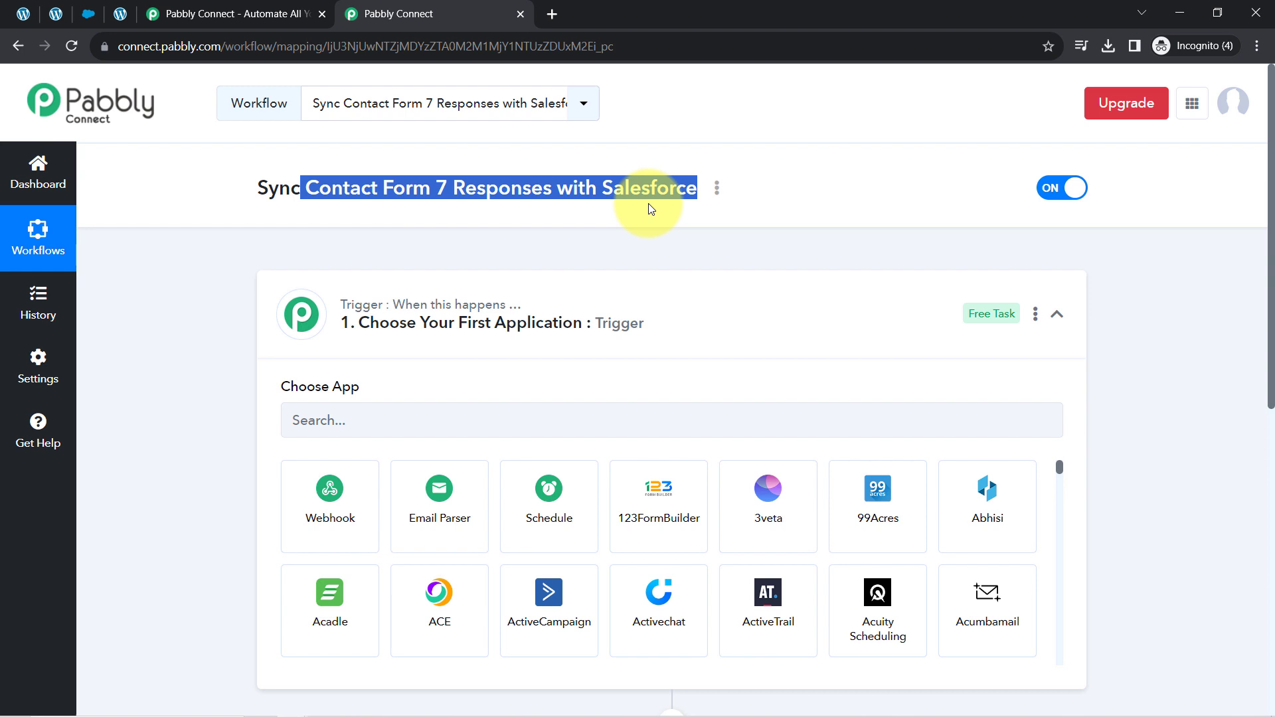
{"action": "left_click", "coordinate": [436, 426]}
{"action": "type", "text": "s"}
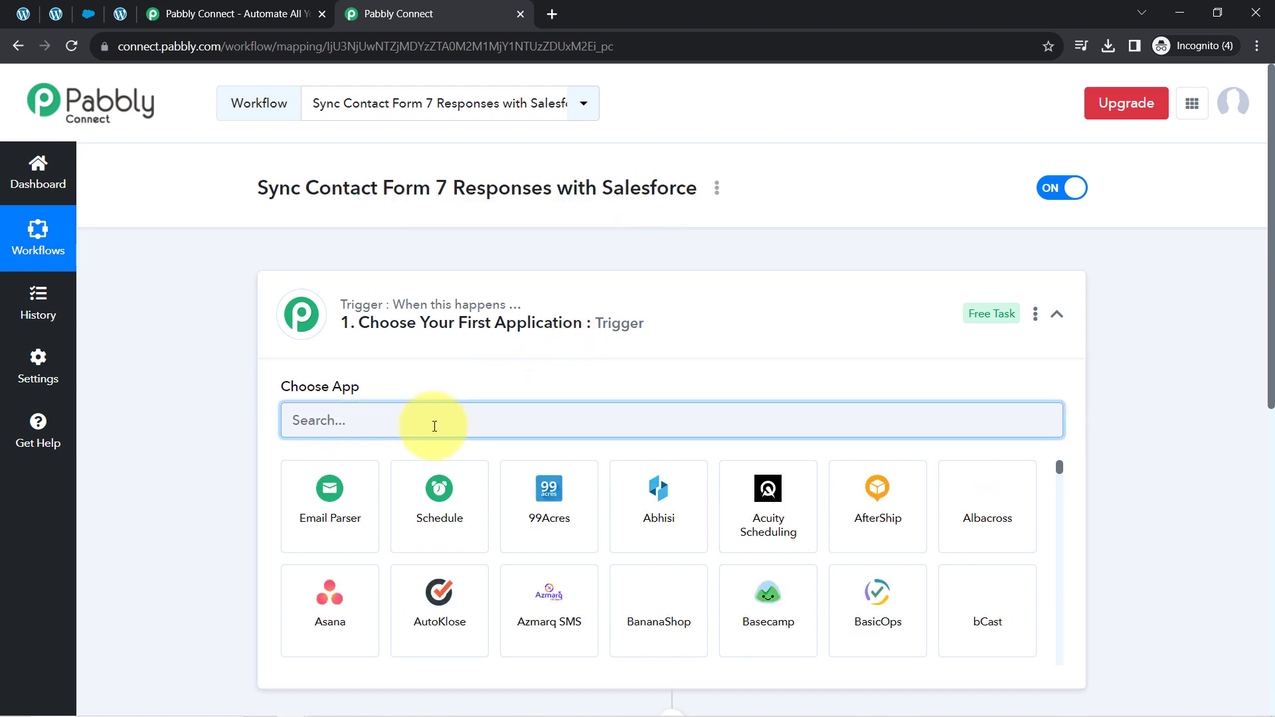
{"action": "type", "text": "contac"}
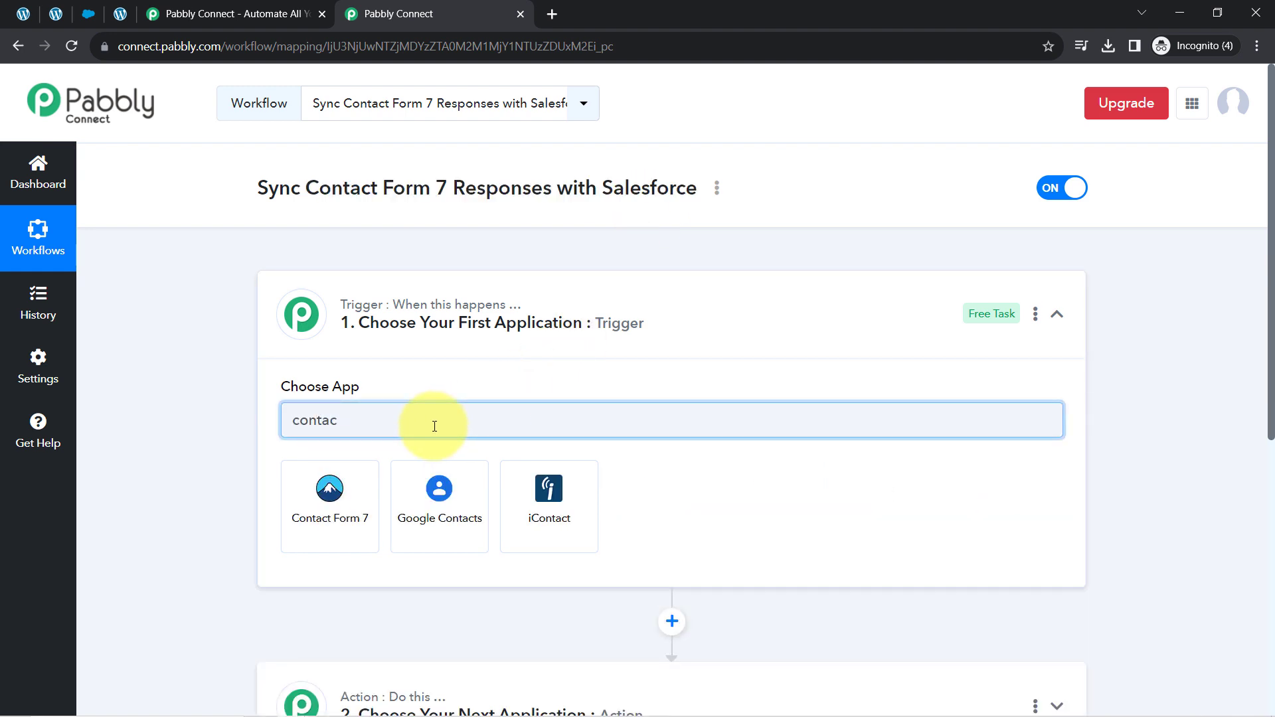
{"action": "left_click", "coordinate": [311, 482]}
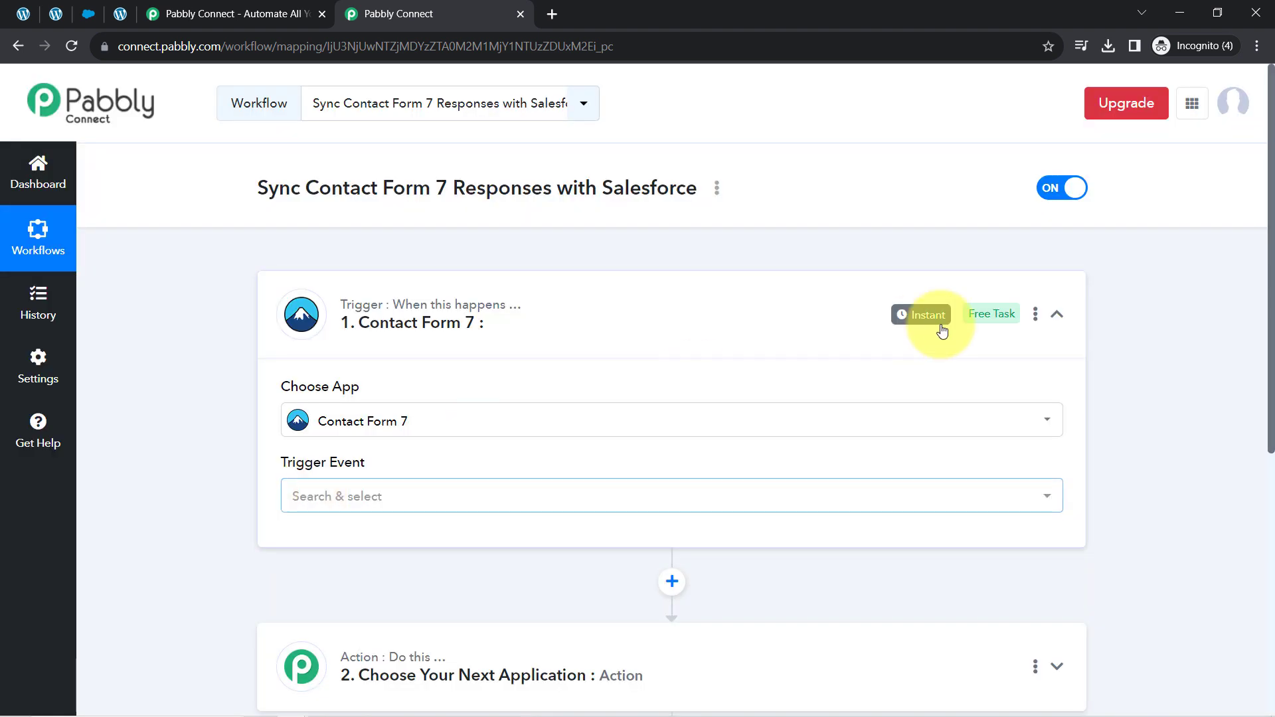
Step: Search 'salesf' and choose Salesforce as the action app
{"action": "left_click_drag", "start_coordinate": [1271, 259], "coordinate": [1254, 496]}
{"action": "left_click", "coordinate": [503, 284]}
{"action": "left_click", "coordinate": [320, 389]}
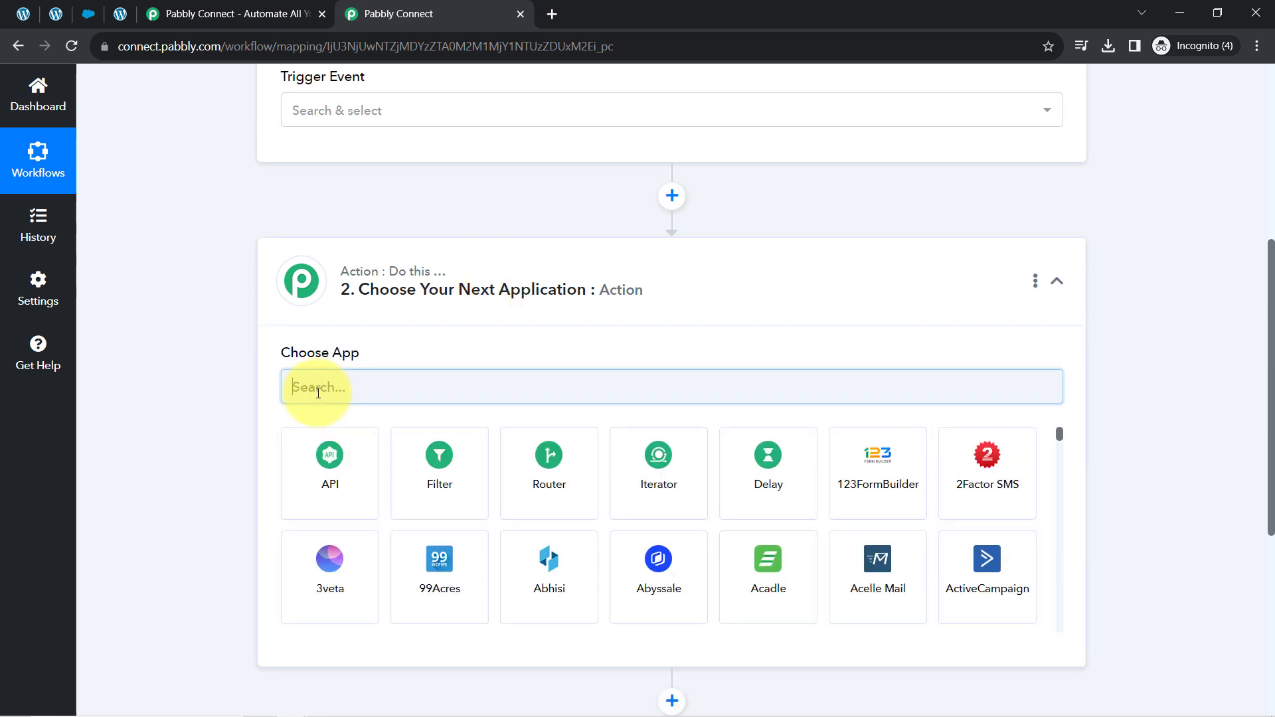
{"action": "type", "text": "salesf"}
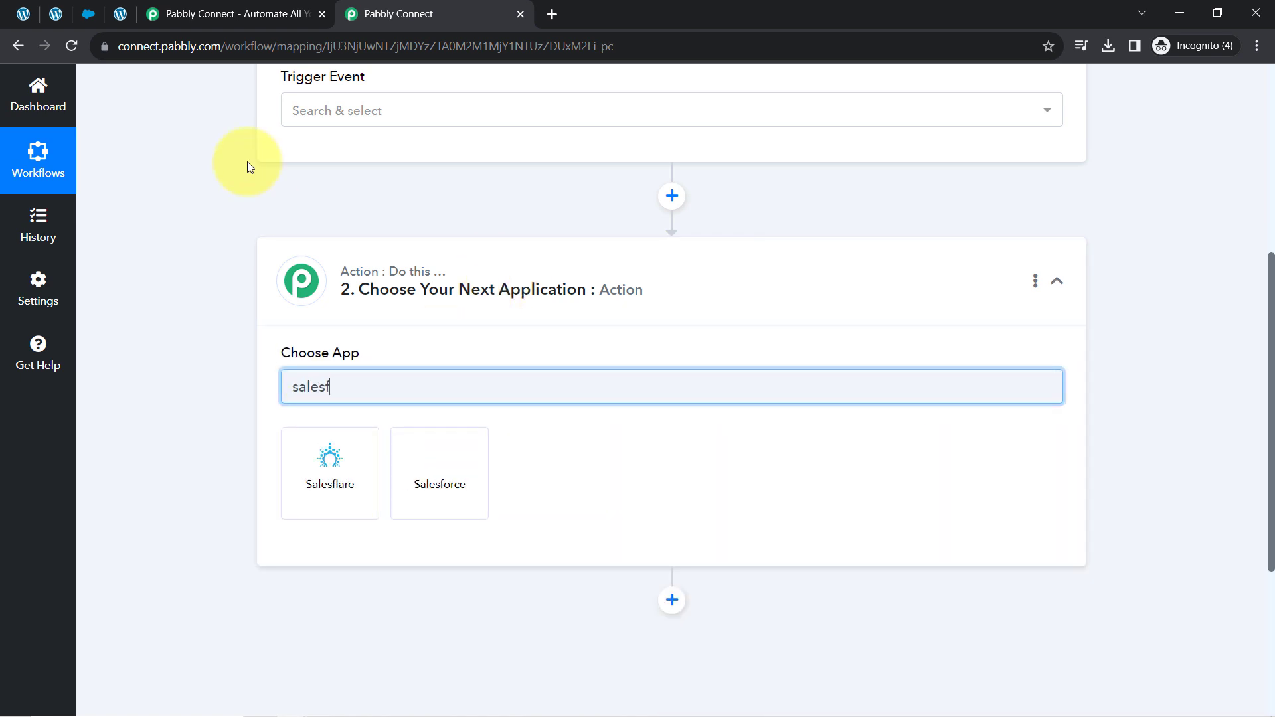
{"action": "left_click", "coordinate": [455, 482]}
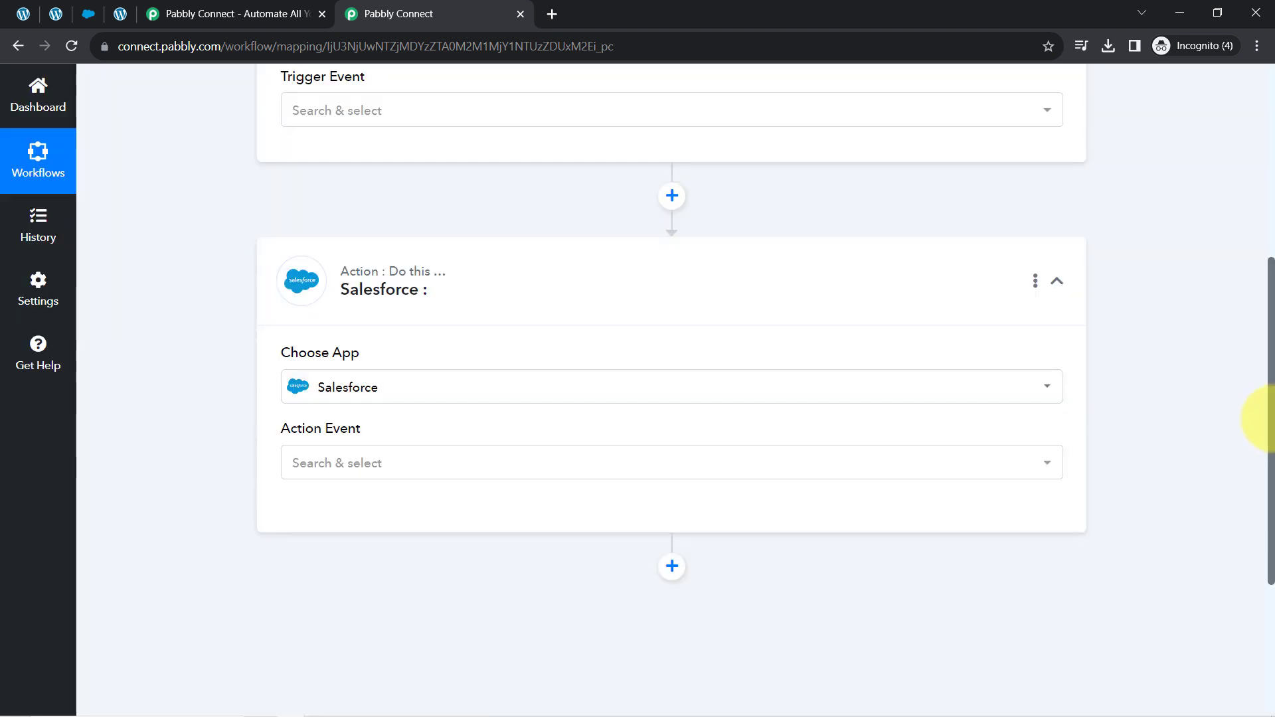
{"action": "left_click_drag", "start_coordinate": [1269, 420], "coordinate": [1258, 242]}
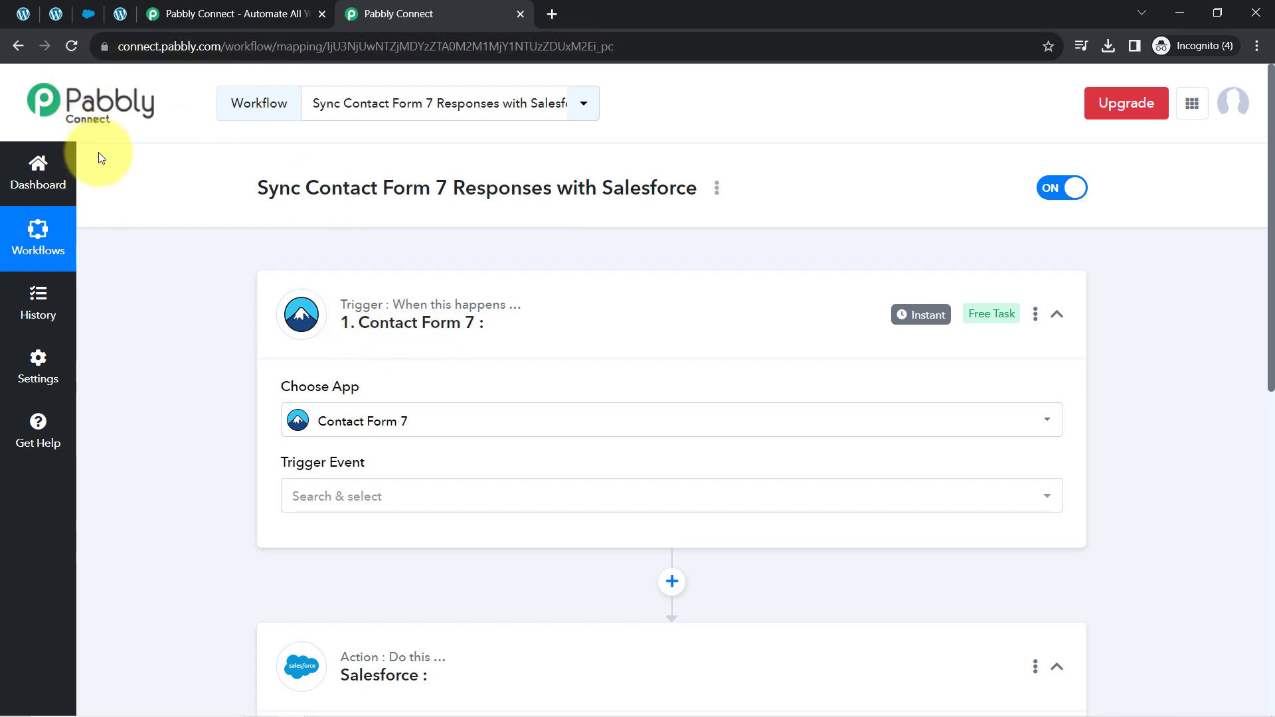
Step: Set the trigger event to New Form Submission and copy its webhook URL to start listening
{"action": "left_click", "coordinate": [293, 501]}
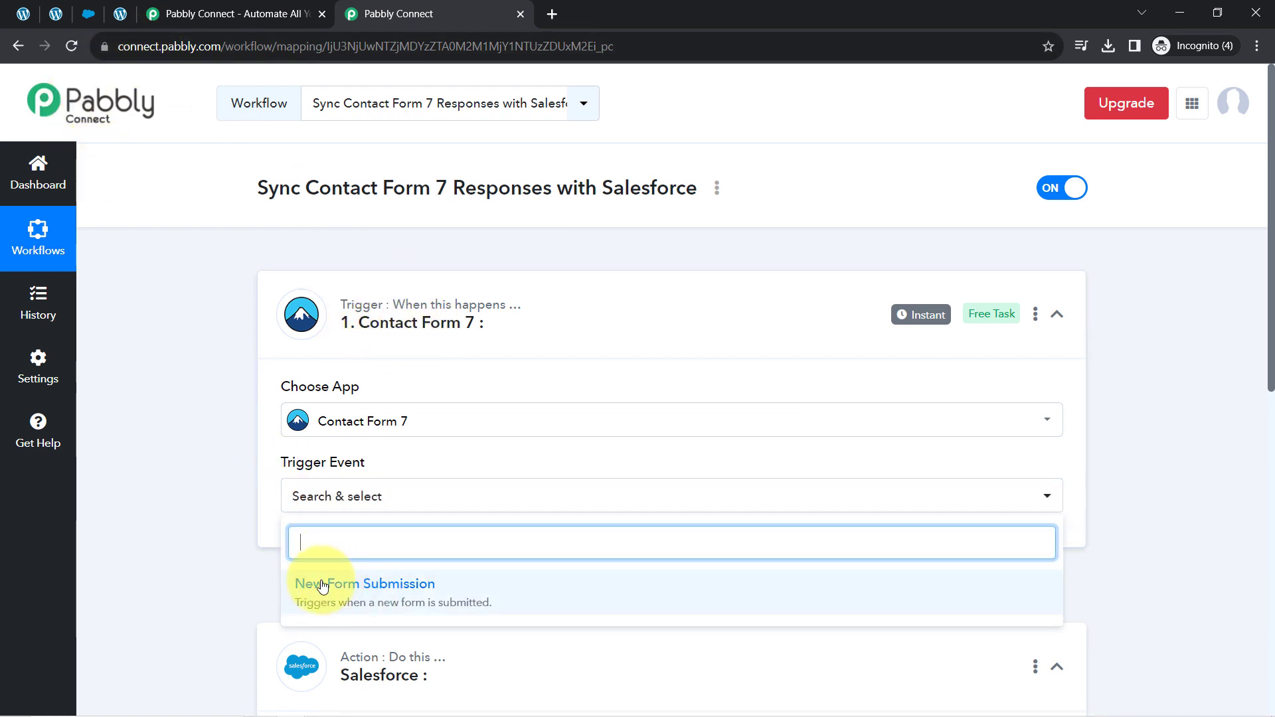
{"action": "left_click", "coordinate": [322, 584]}
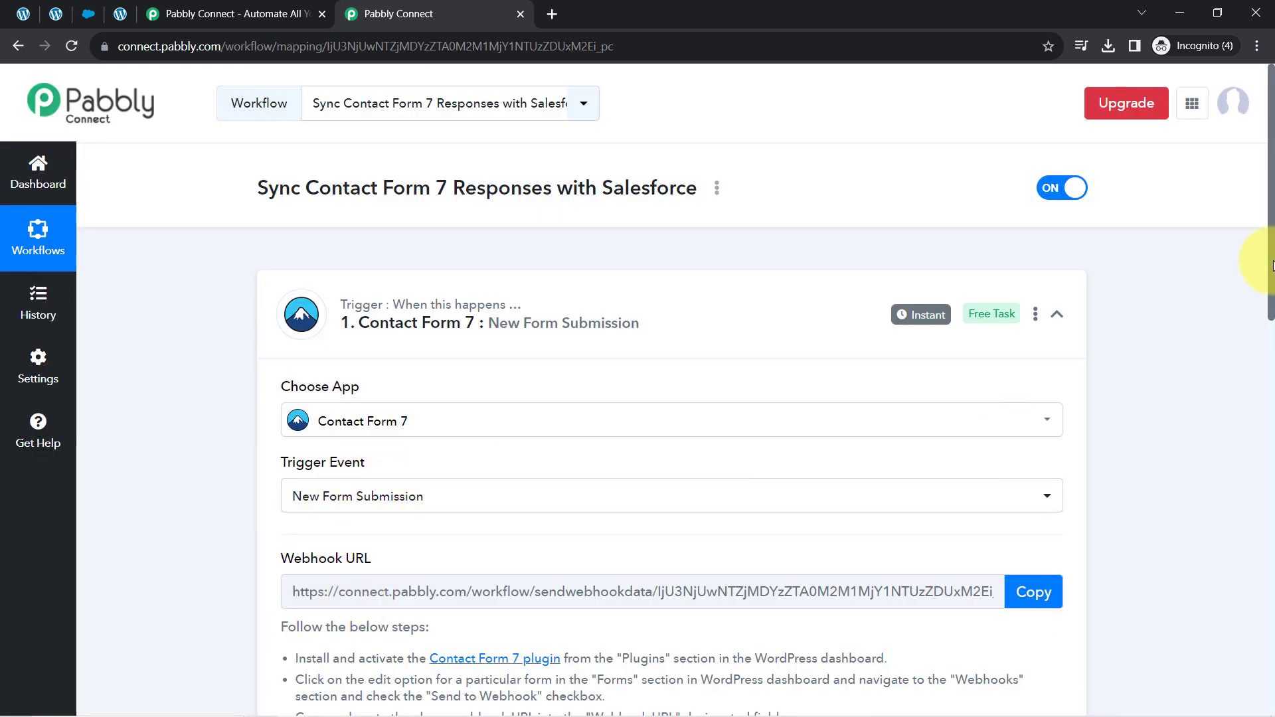
{"action": "left_click_drag", "start_coordinate": [1273, 266], "coordinate": [1243, 308]}
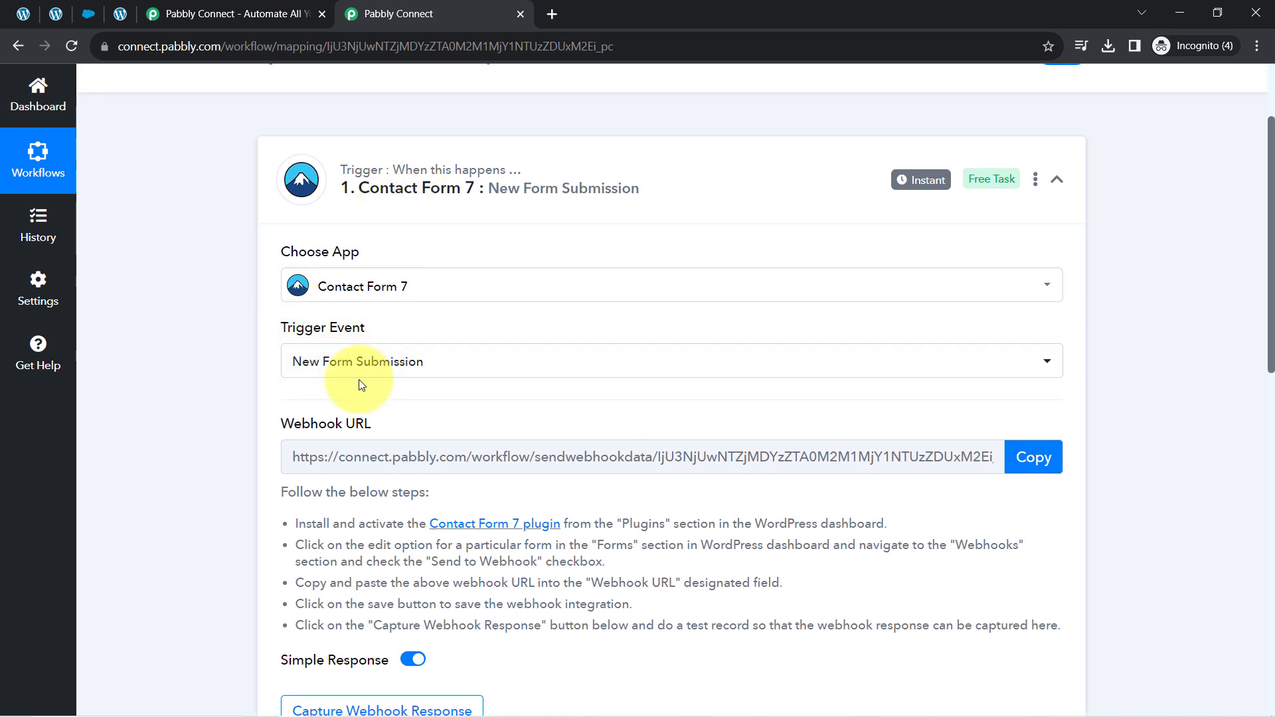
{"action": "mouse_move", "coordinate": [288, 425]}
{"action": "left_click_drag", "start_coordinate": [334, 427], "coordinate": [373, 425]}
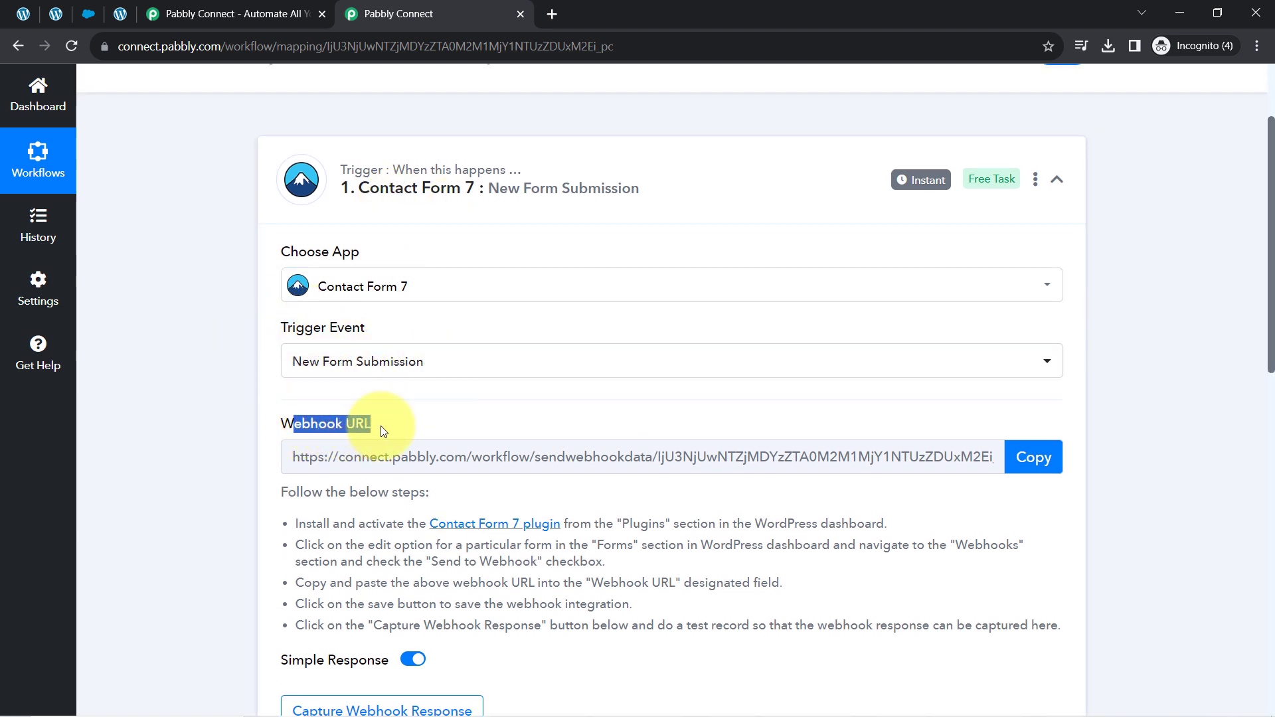
{"action": "left_click_drag", "start_coordinate": [290, 492], "coordinate": [426, 605]}
{"action": "left_click", "coordinate": [407, 607]}
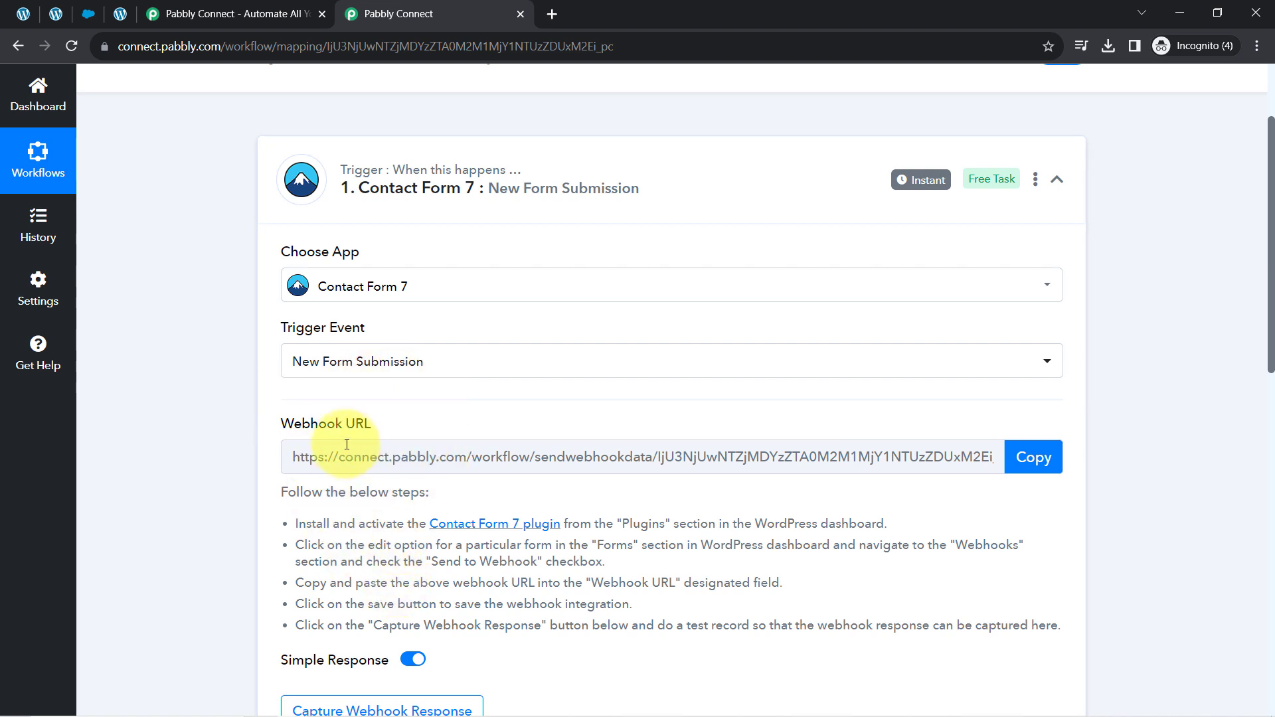
{"action": "left_click", "coordinate": [1037, 458]}
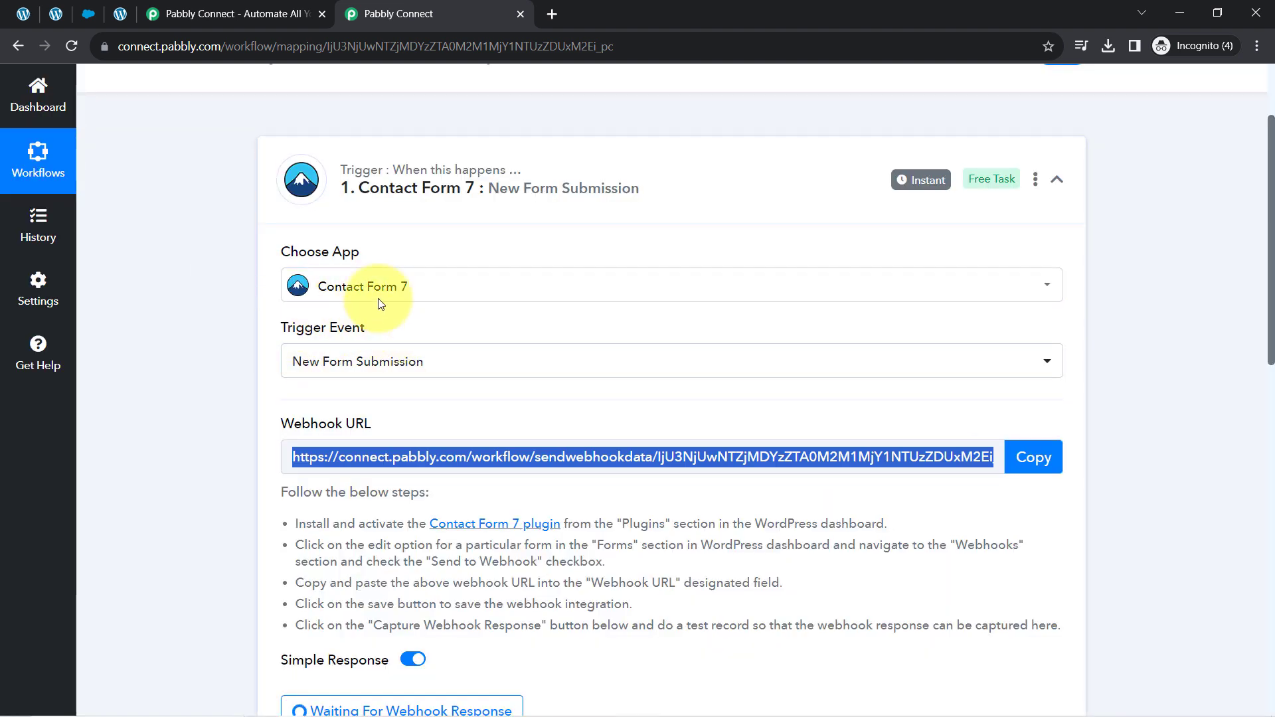
Step: Open the recommended Contact Form 7 plugin link in a new tab and view it
{"action": "scroll", "coordinate": [1273, 259], "scroll_direction": "down", "scroll_amount": 3}
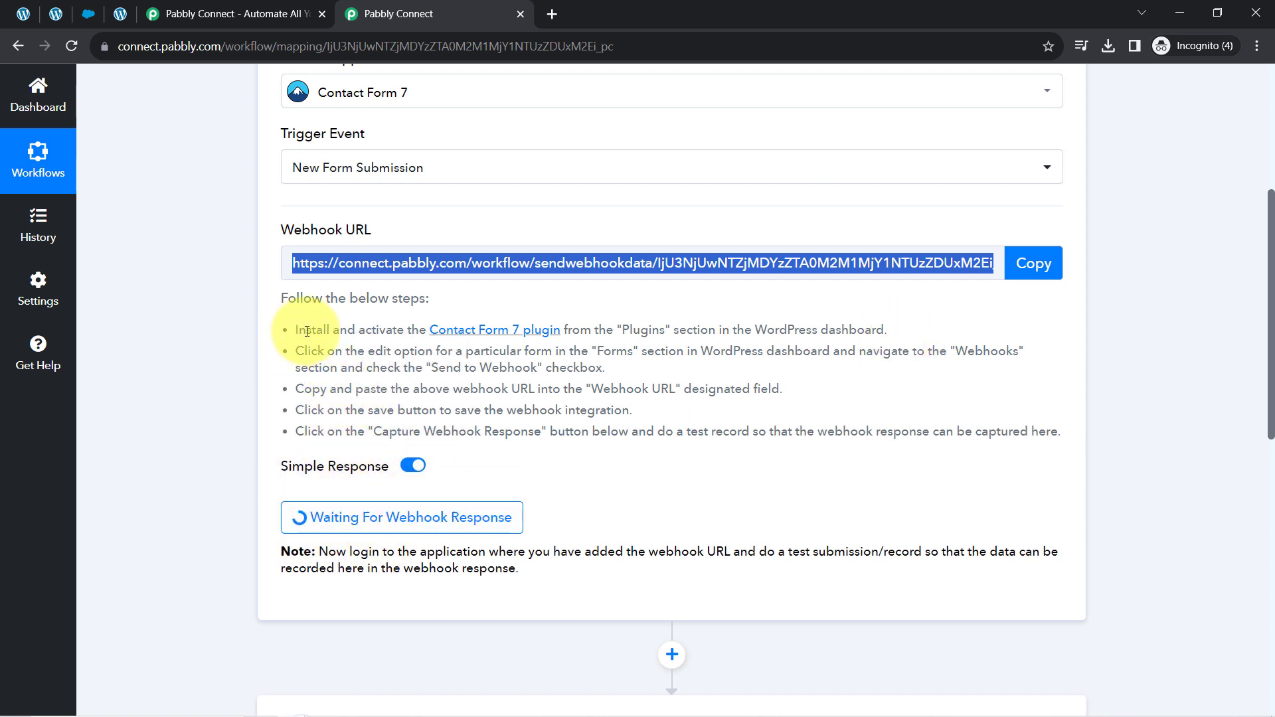
{"action": "left_click_drag", "start_coordinate": [307, 331], "coordinate": [392, 332]}
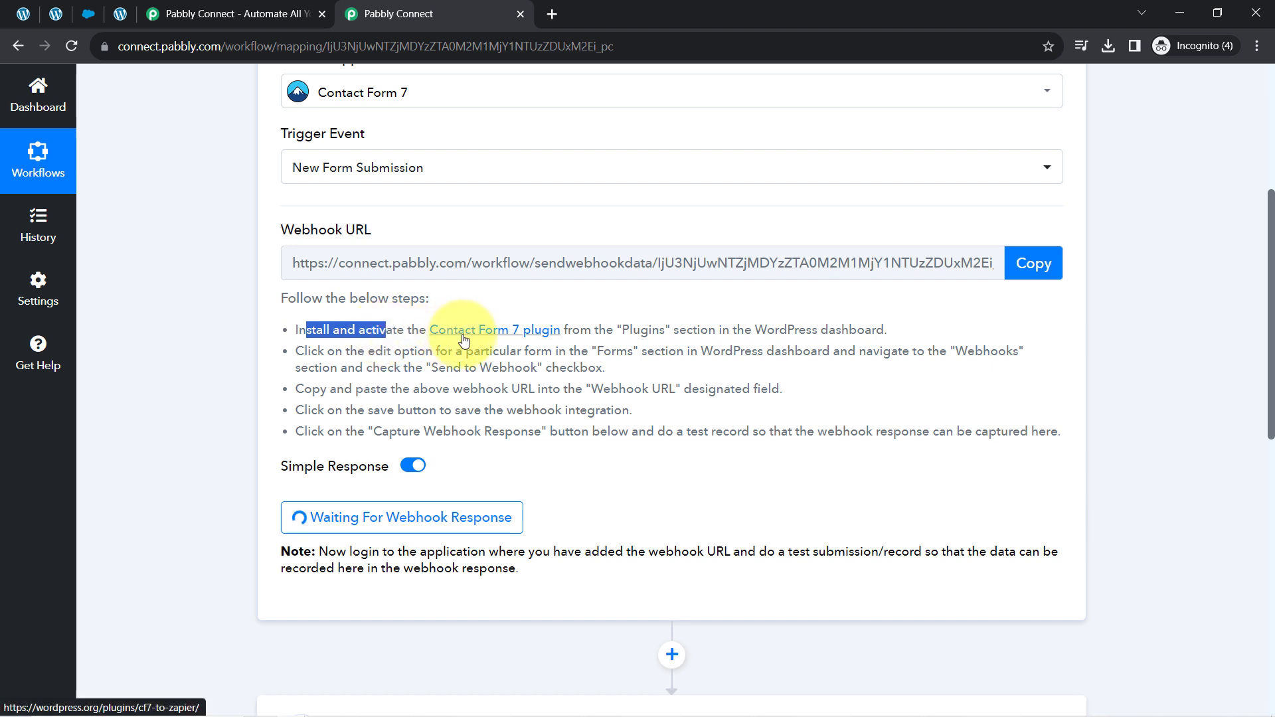
{"action": "right_click", "coordinate": [462, 330]}
{"action": "left_click", "coordinate": [500, 345]}
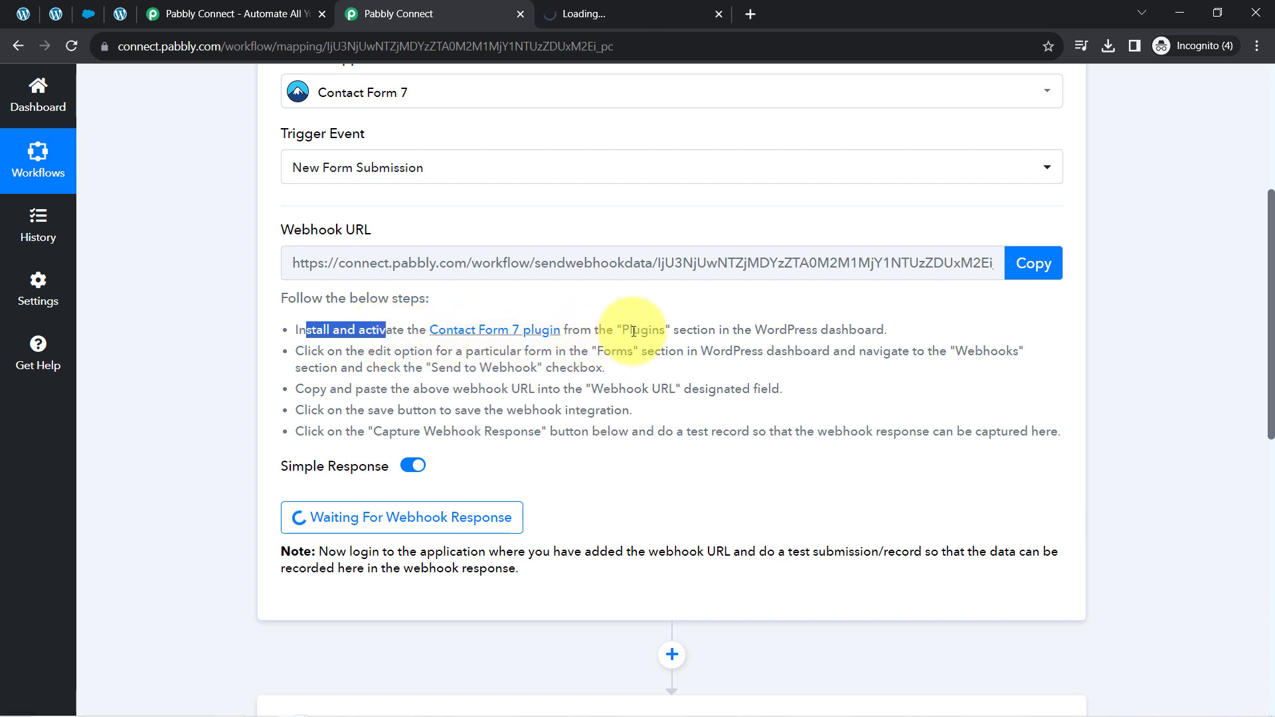
{"action": "left_click_drag", "start_coordinate": [631, 330], "coordinate": [821, 330]}
{"action": "left_click", "coordinate": [827, 330]}
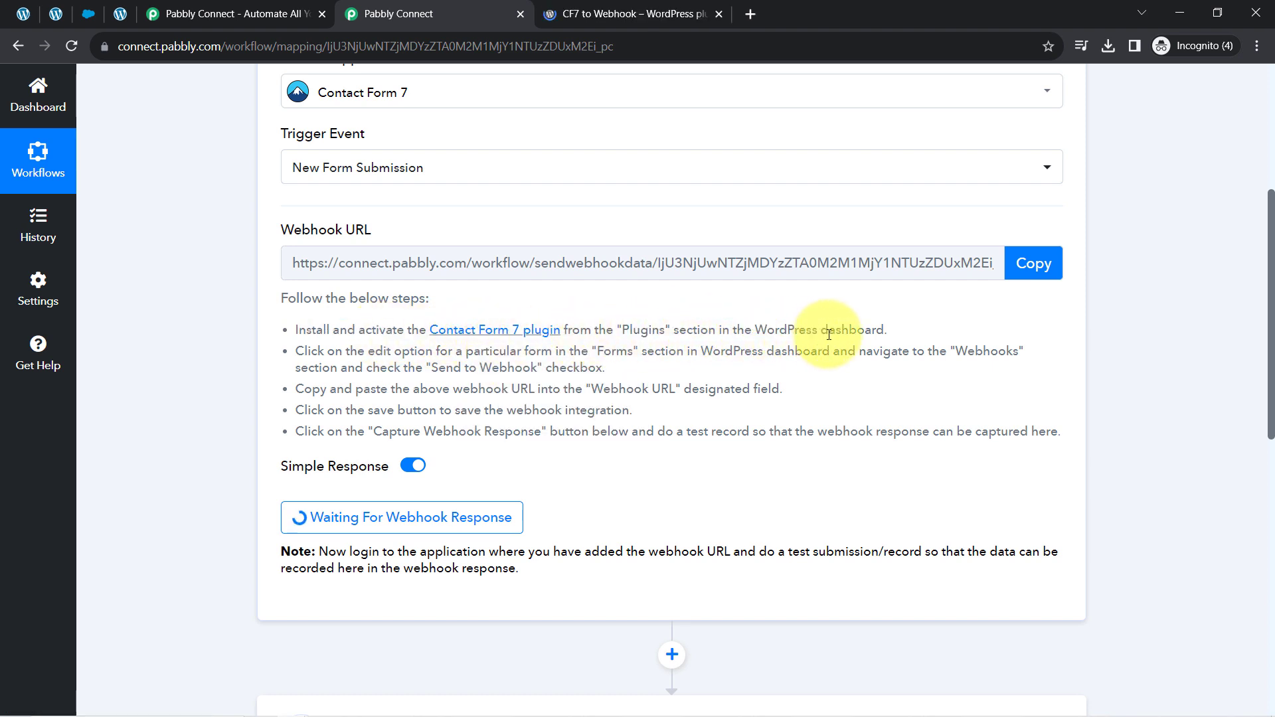
{"action": "left_click", "coordinate": [634, 14]}
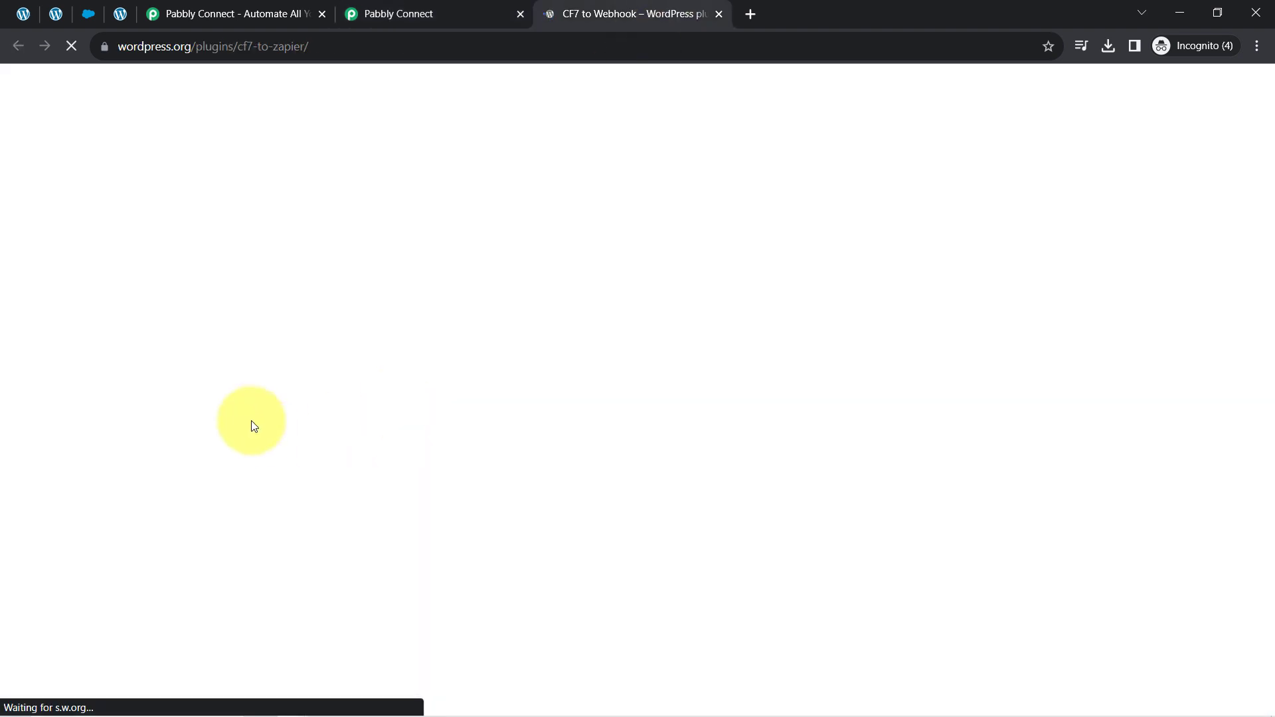
Step: Open WordPress's Add Plugins page in a new tab and reveal the Upload Plugin panel
{"action": "scroll", "coordinate": [764, 488], "scroll_direction": "down", "scroll_amount": 1}
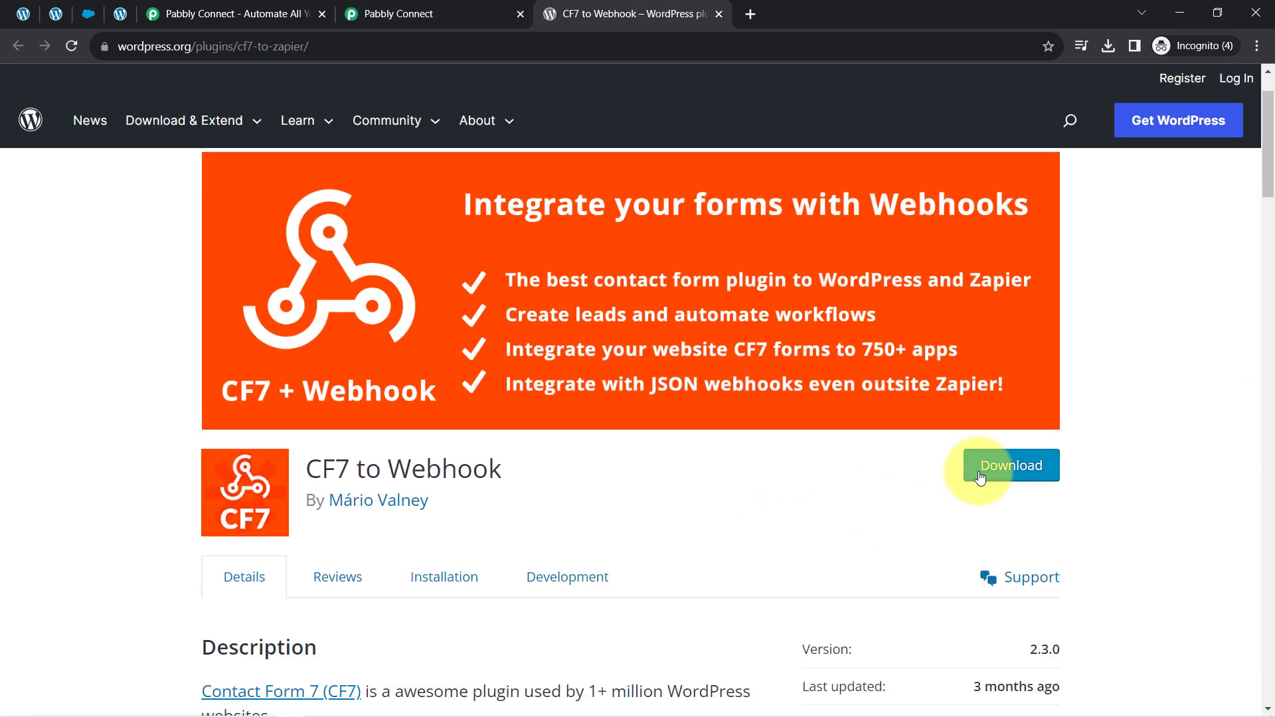
{"action": "left_click", "coordinate": [24, 13]}
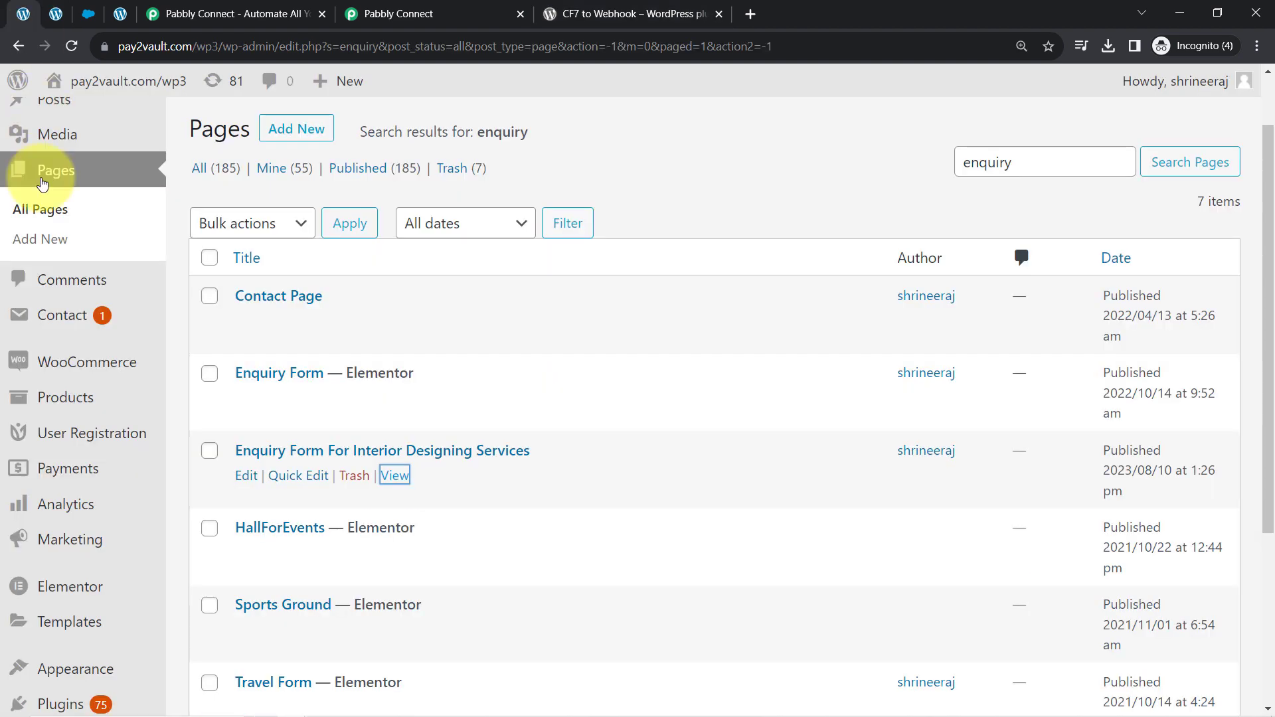
{"action": "scroll", "coordinate": [57, 585], "scroll_direction": "down", "scroll_amount": 2}
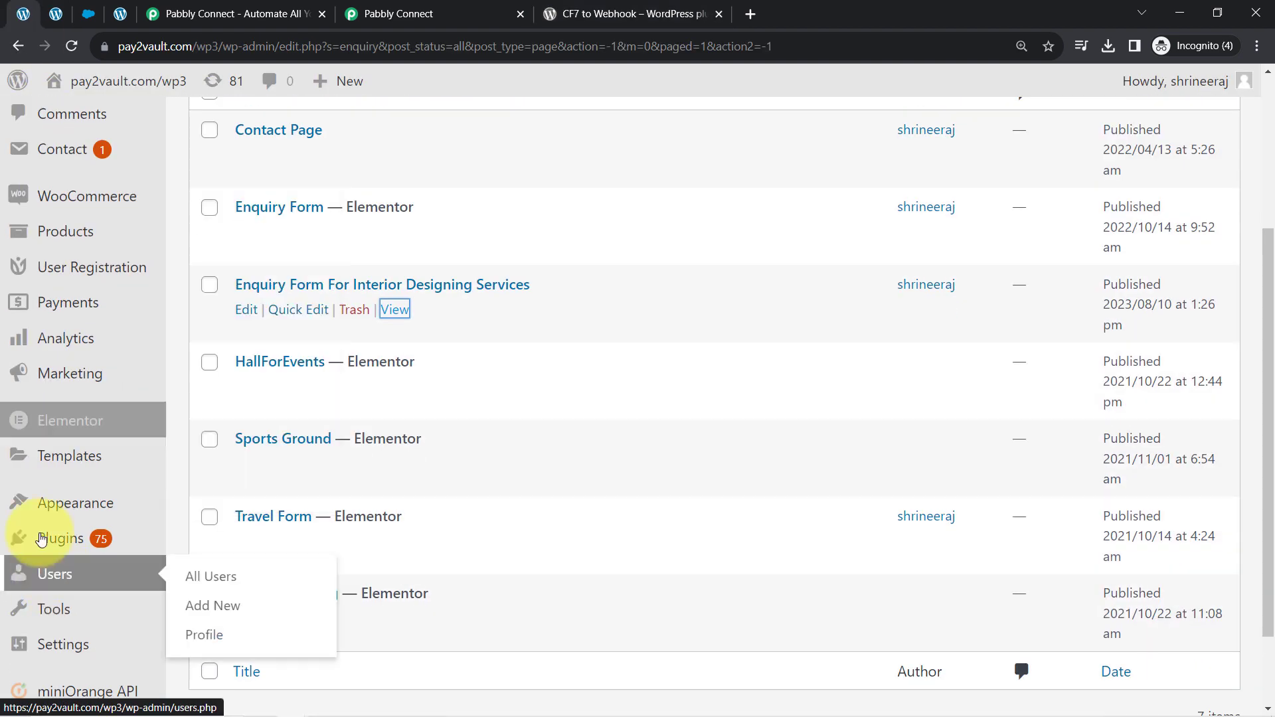
{"action": "mouse_move", "coordinate": [54, 541]}
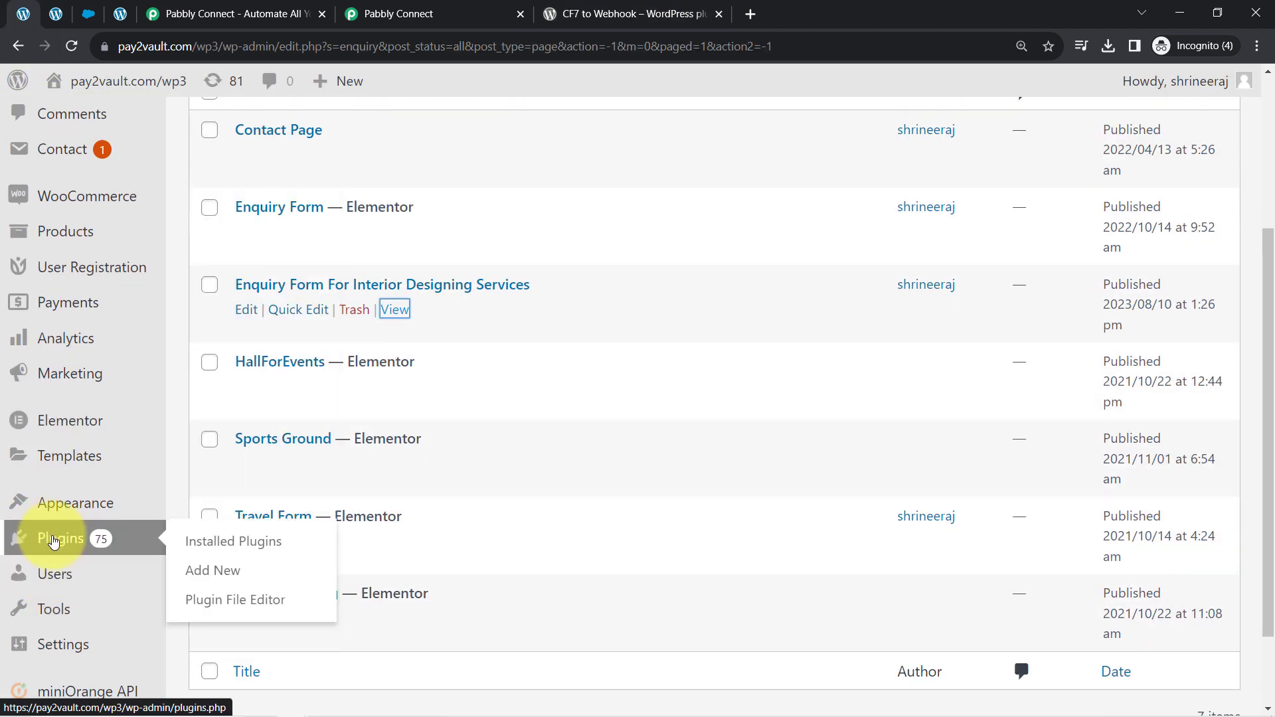
{"action": "right_click", "coordinate": [211, 570]}
{"action": "left_click", "coordinate": [243, 584]}
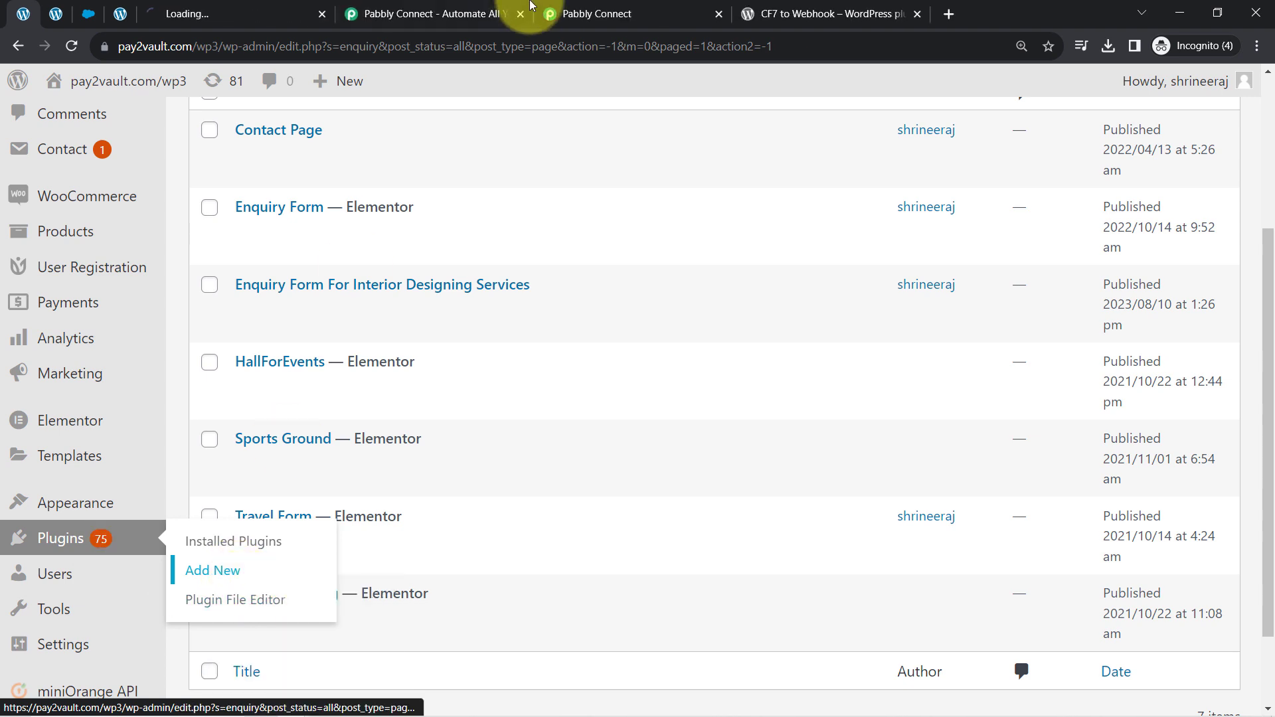
{"action": "left_click", "coordinate": [222, 7]}
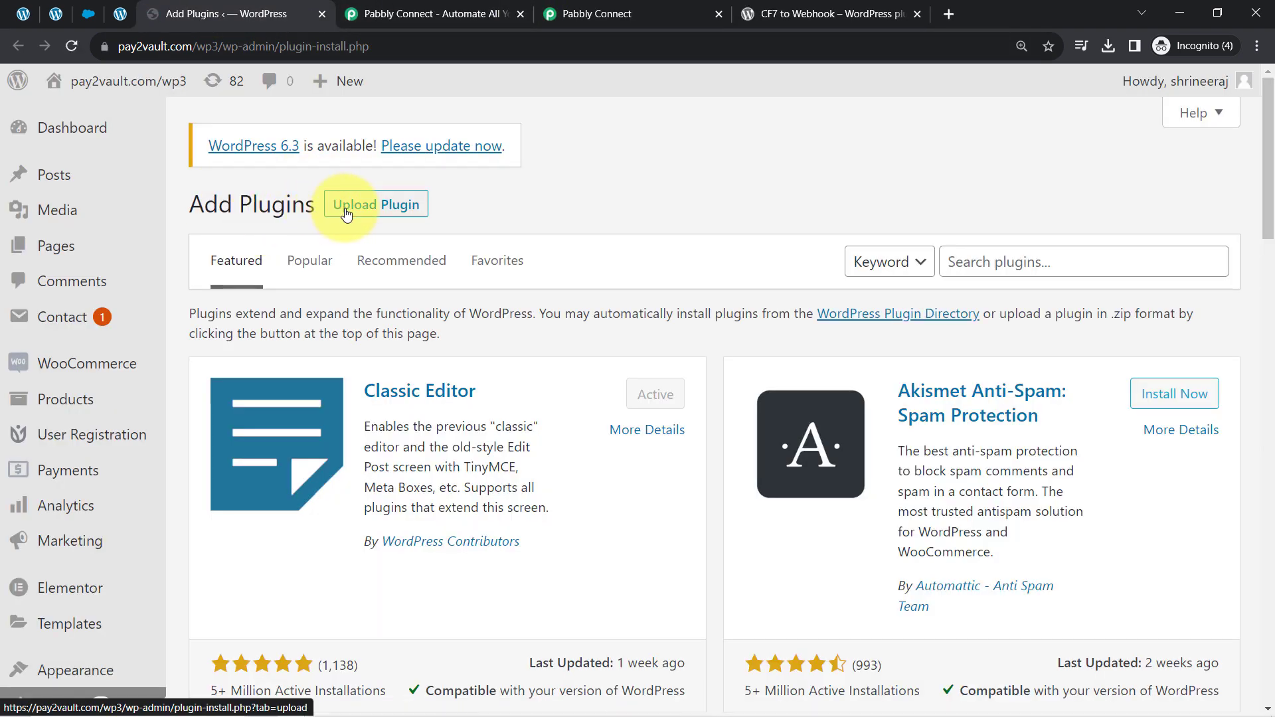
{"action": "left_click", "coordinate": [346, 210]}
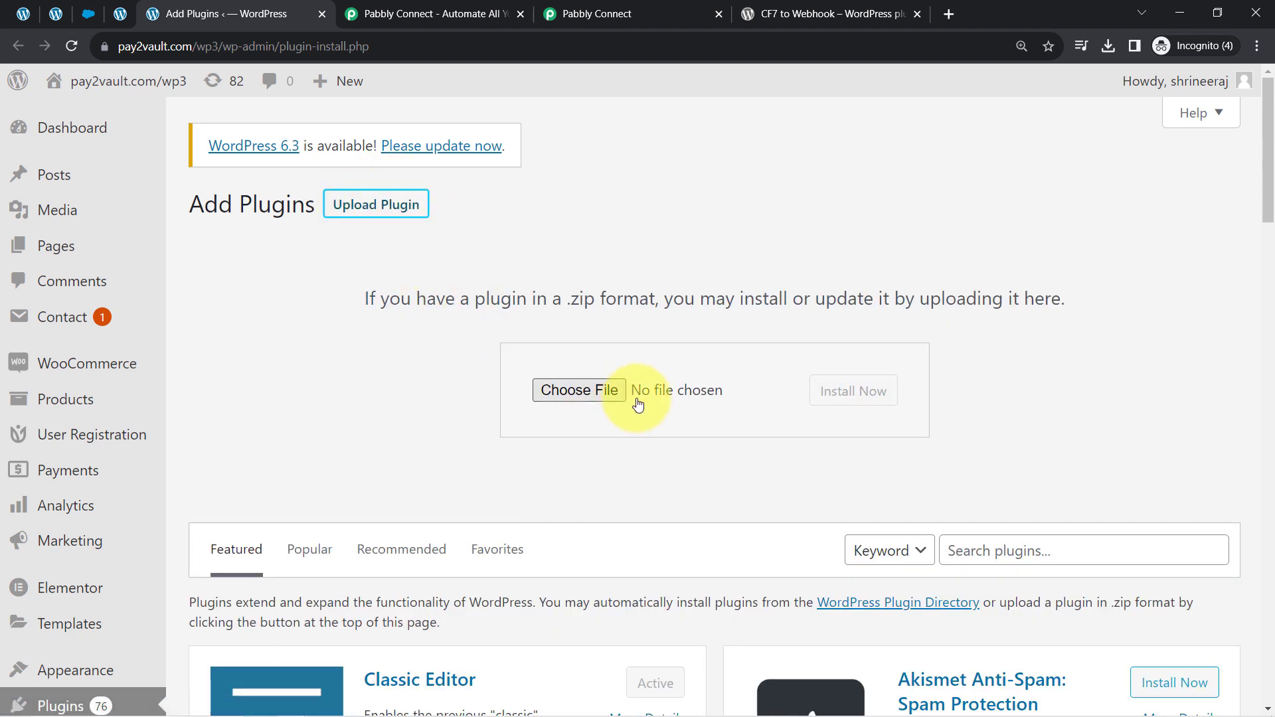
Step: Check the CF7 to Webhook page, then open the Installed Plugins list showing 146 plugins
{"action": "left_click", "coordinate": [737, 7]}
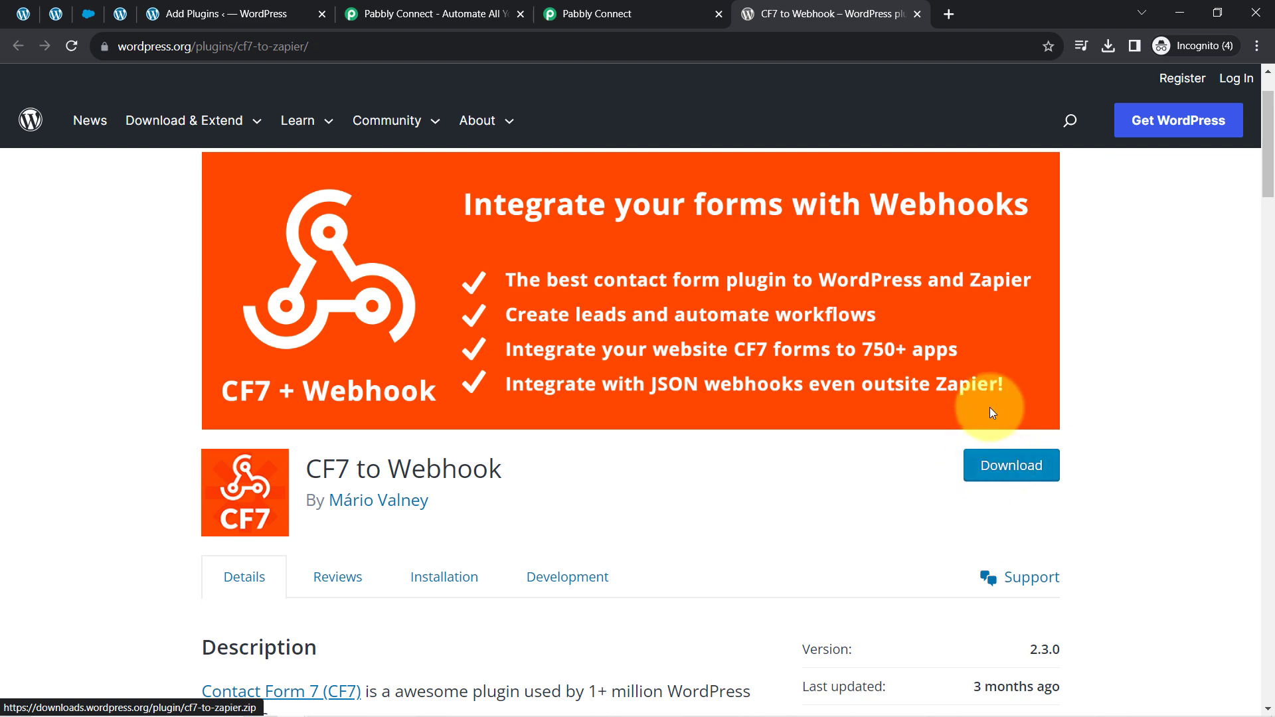
{"action": "left_click", "coordinate": [247, 9]}
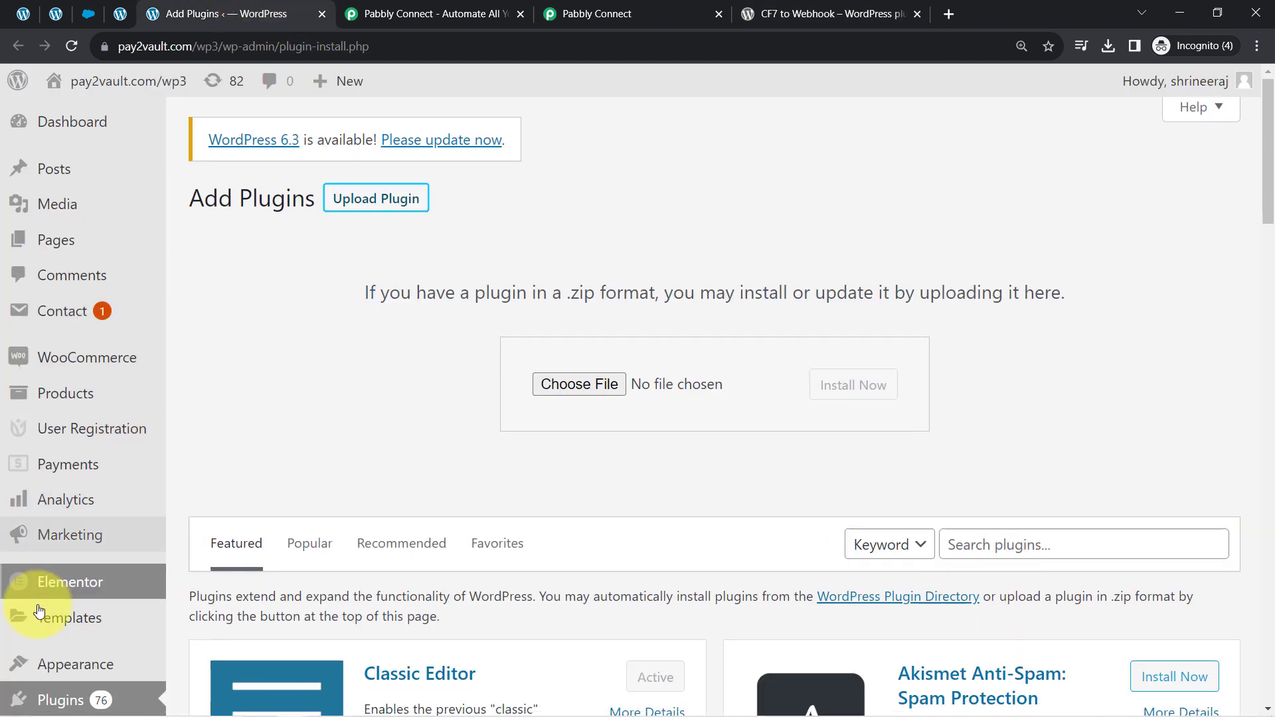
{"action": "scroll", "coordinate": [26, 605], "scroll_direction": "down", "scroll_amount": 2}
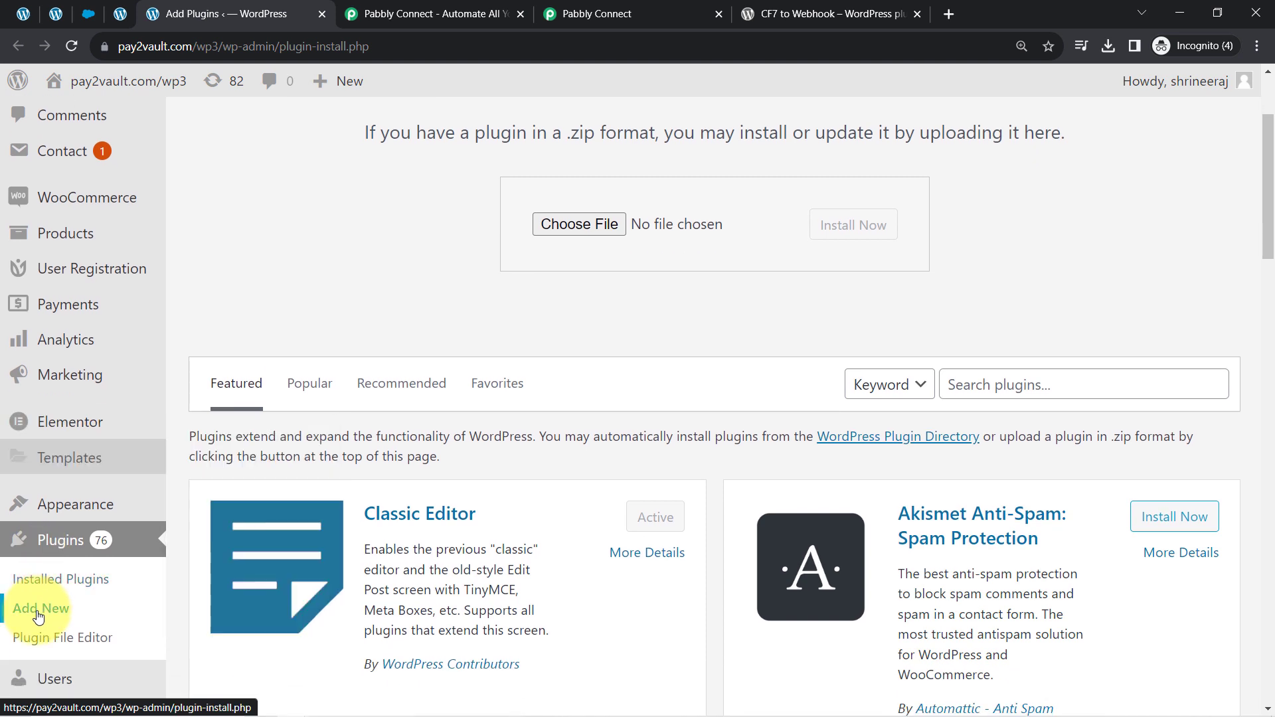
{"action": "left_click", "coordinate": [59, 584]}
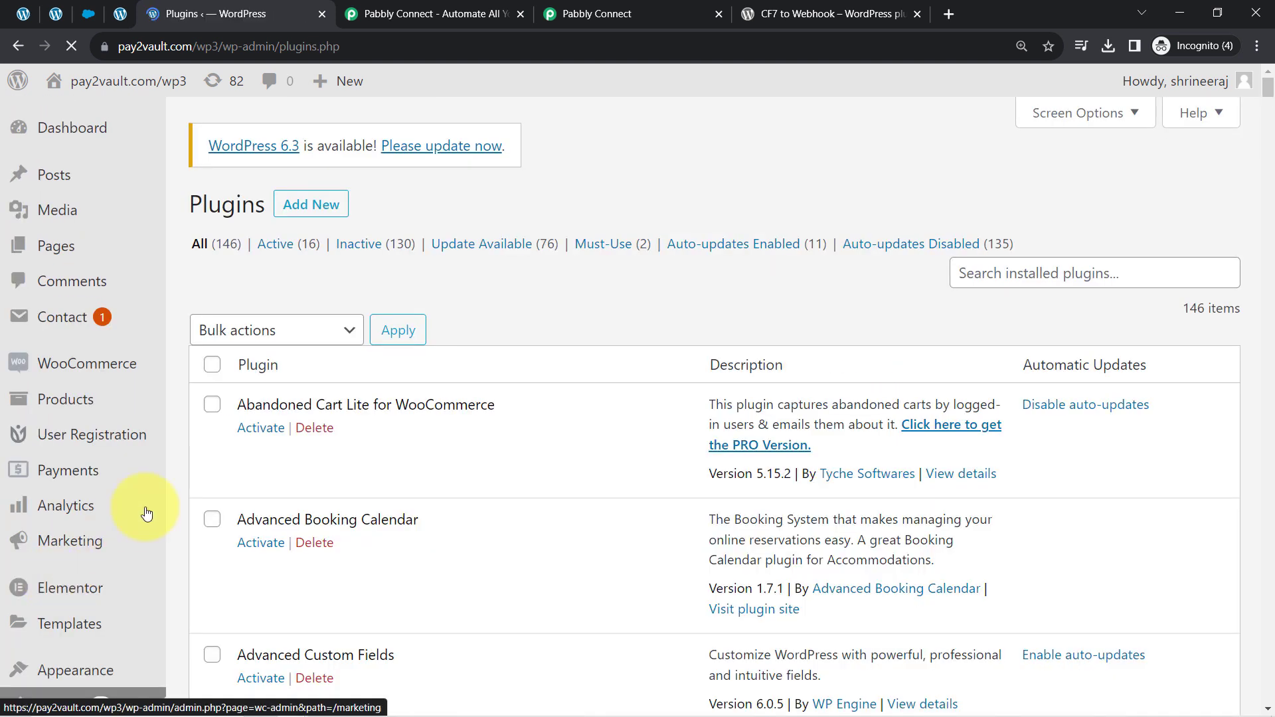
Step: Search installed plugins for 'CF7 to Webhook' to confirm it is active
{"action": "left_click", "coordinate": [1045, 270]}
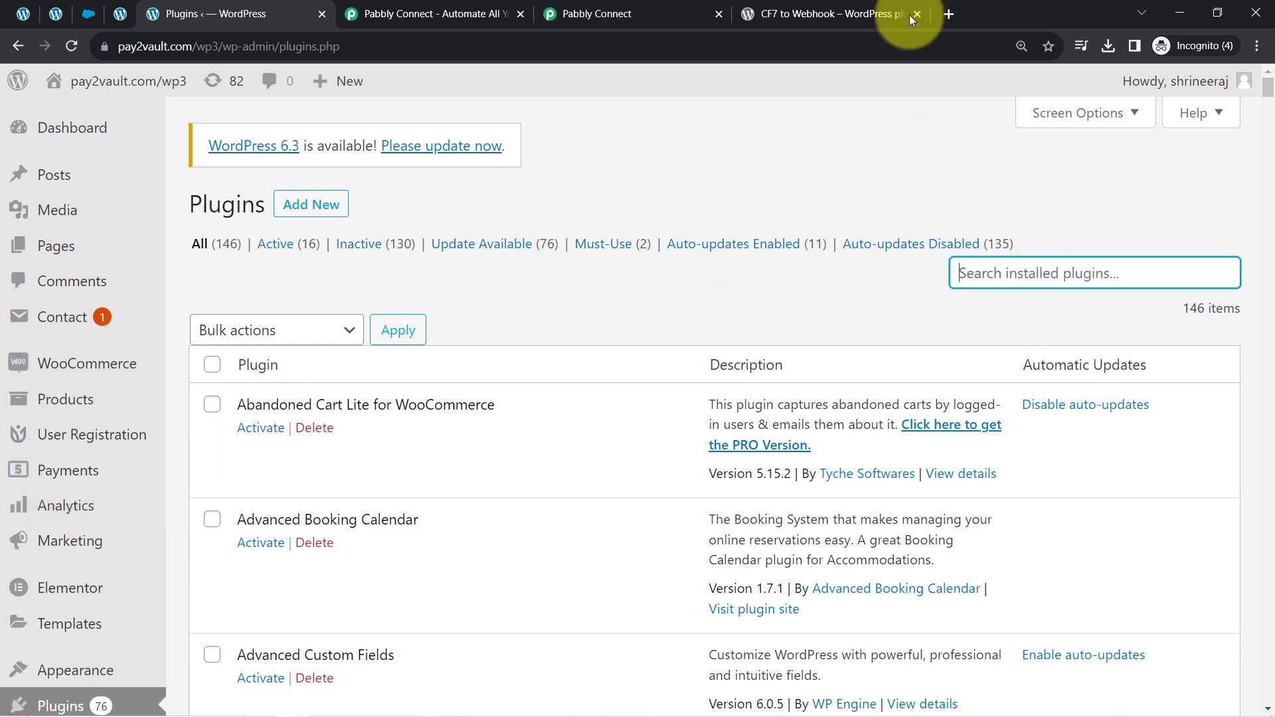
{"action": "left_click", "coordinate": [851, 8]}
{"action": "left_click_drag", "start_coordinate": [502, 473], "coordinate": [303, 457]}
{"action": "key", "text": "ctrl+c"}
{"action": "left_click", "coordinate": [226, 13]}
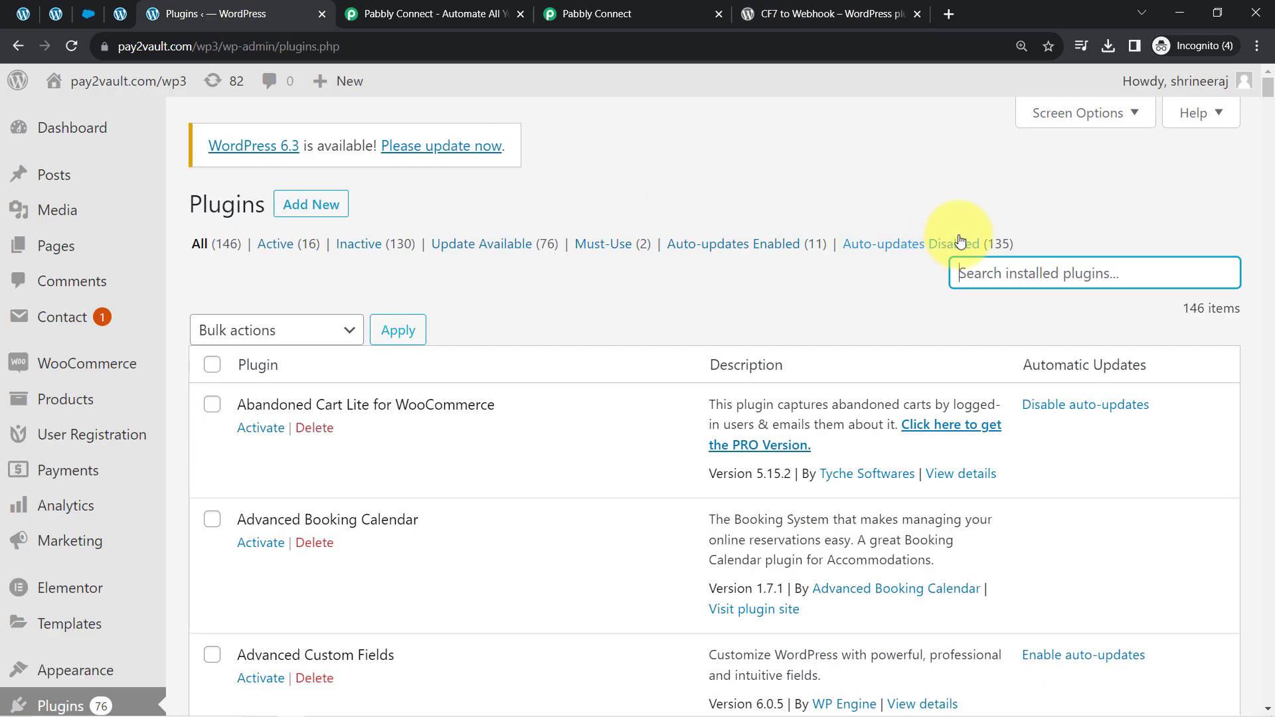
{"action": "key", "text": "ctrl+v"}
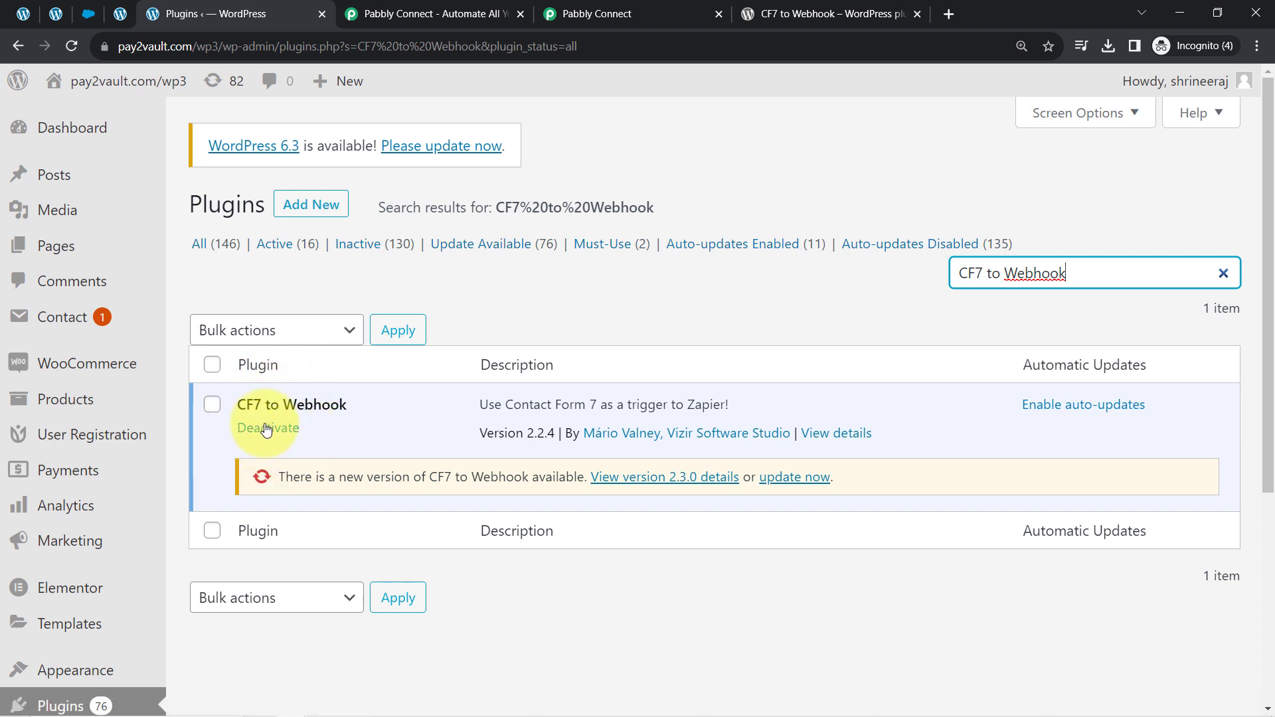
Step: Open the 'Enquiry Form For Interior Designing Services' page for editing
{"action": "left_click", "coordinate": [121, 8]}
{"action": "left_click", "coordinate": [53, 14]}
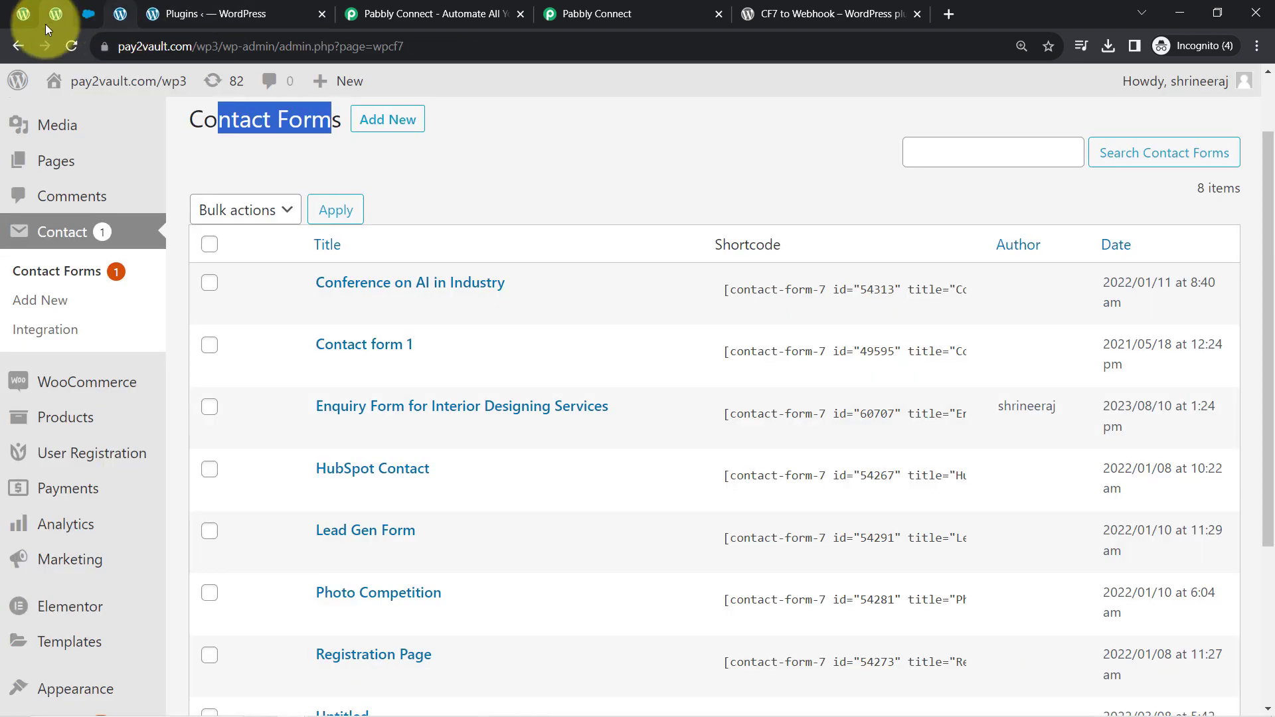
{"action": "left_click", "coordinate": [23, 13]}
{"action": "scroll", "coordinate": [505, 372], "scroll_direction": "up", "scroll_amount": 2}
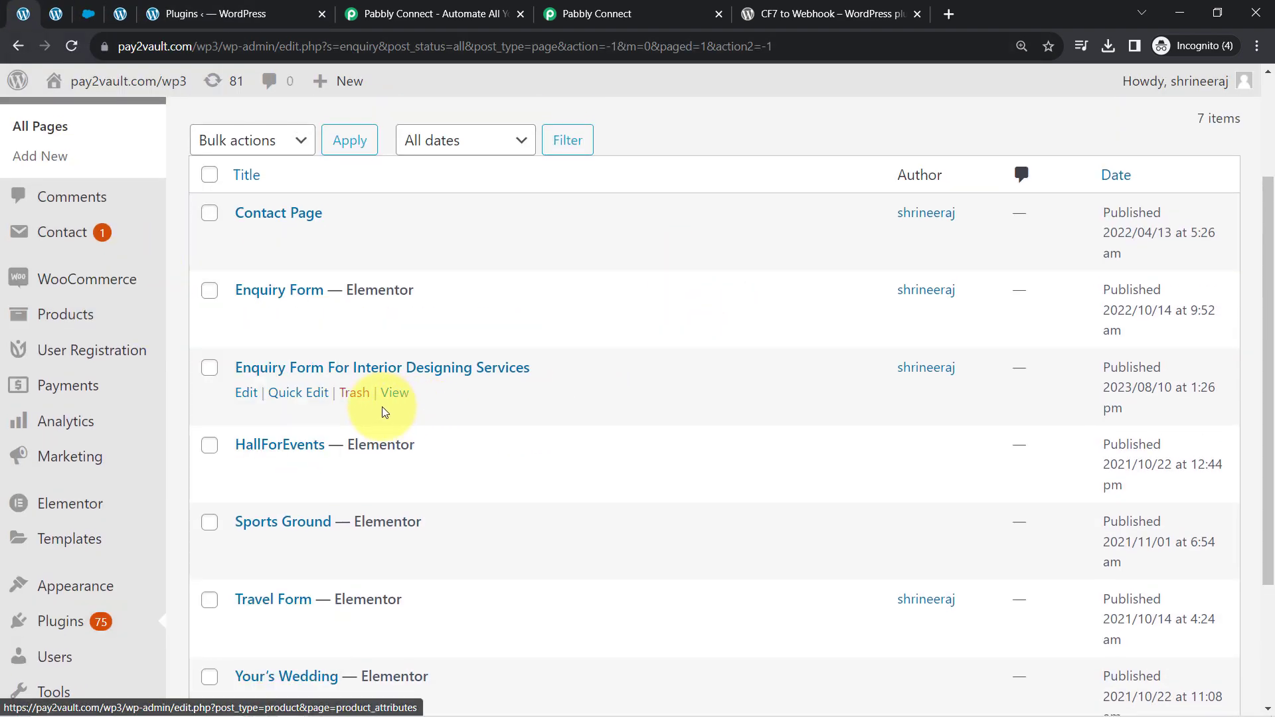
{"action": "left_click", "coordinate": [247, 399]}
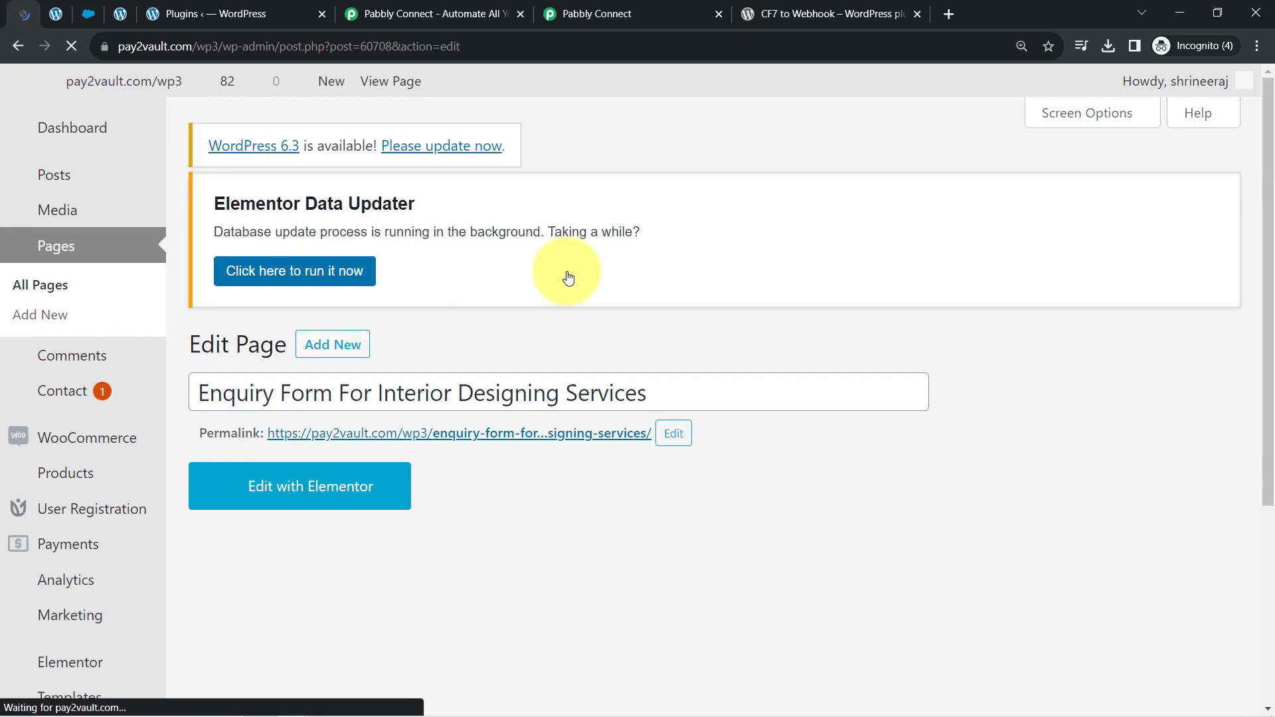
Step: Deactivate and reactivate the CF7 to Webhook plugin, reloading the contact form editor in between
{"action": "key", "text": "ctrl+Tab"}
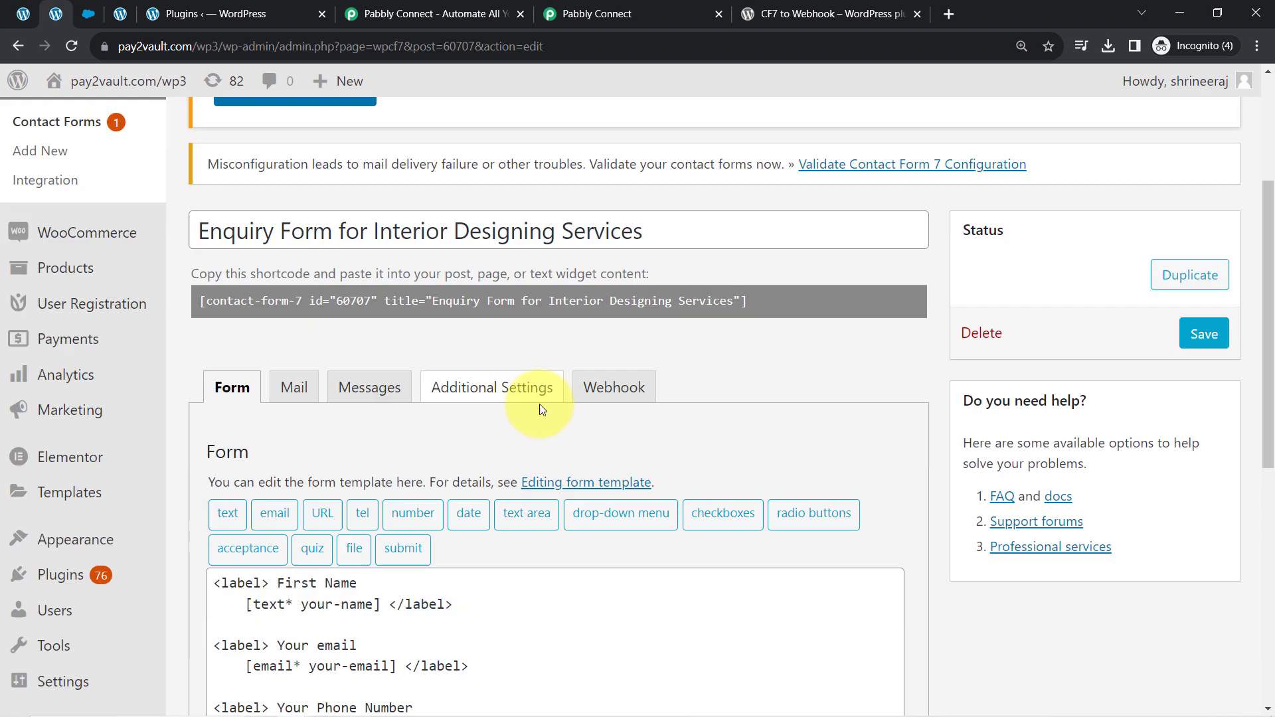
{"action": "scroll", "coordinate": [540, 410], "scroll_direction": "down", "scroll_amount": 1}
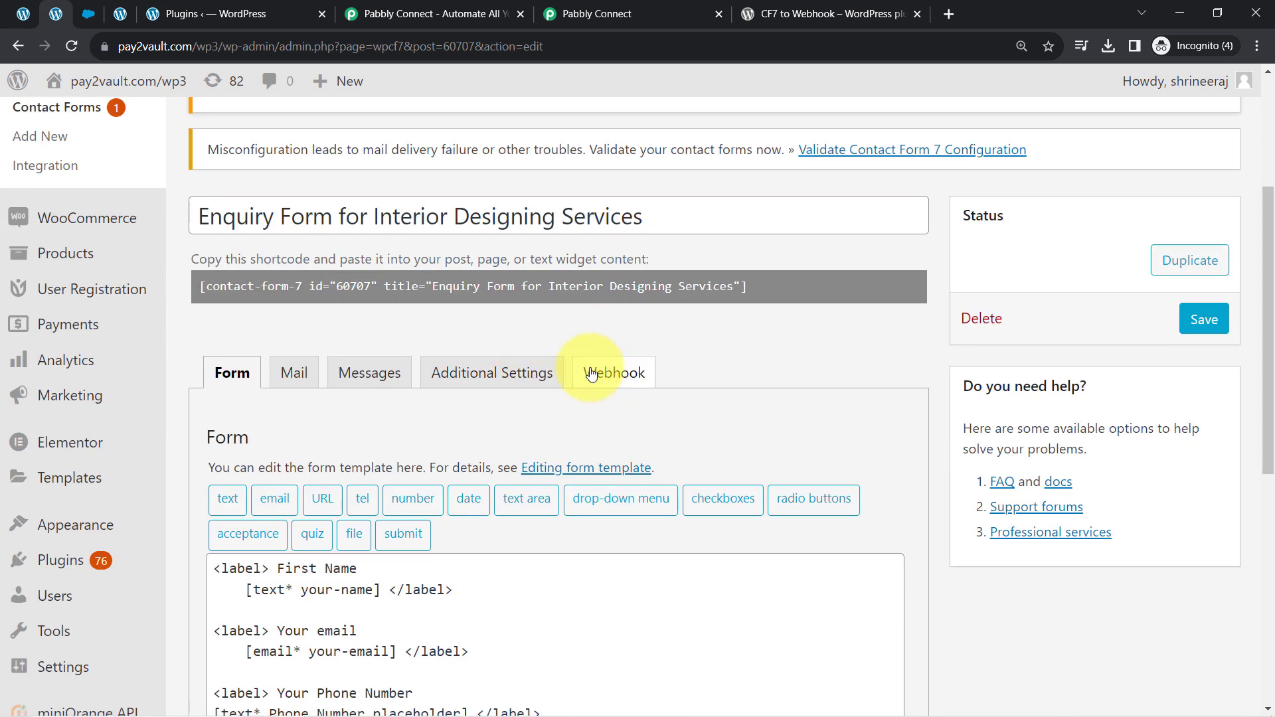
{"action": "left_click", "coordinate": [223, 6]}
{"action": "left_click", "coordinate": [267, 428]}
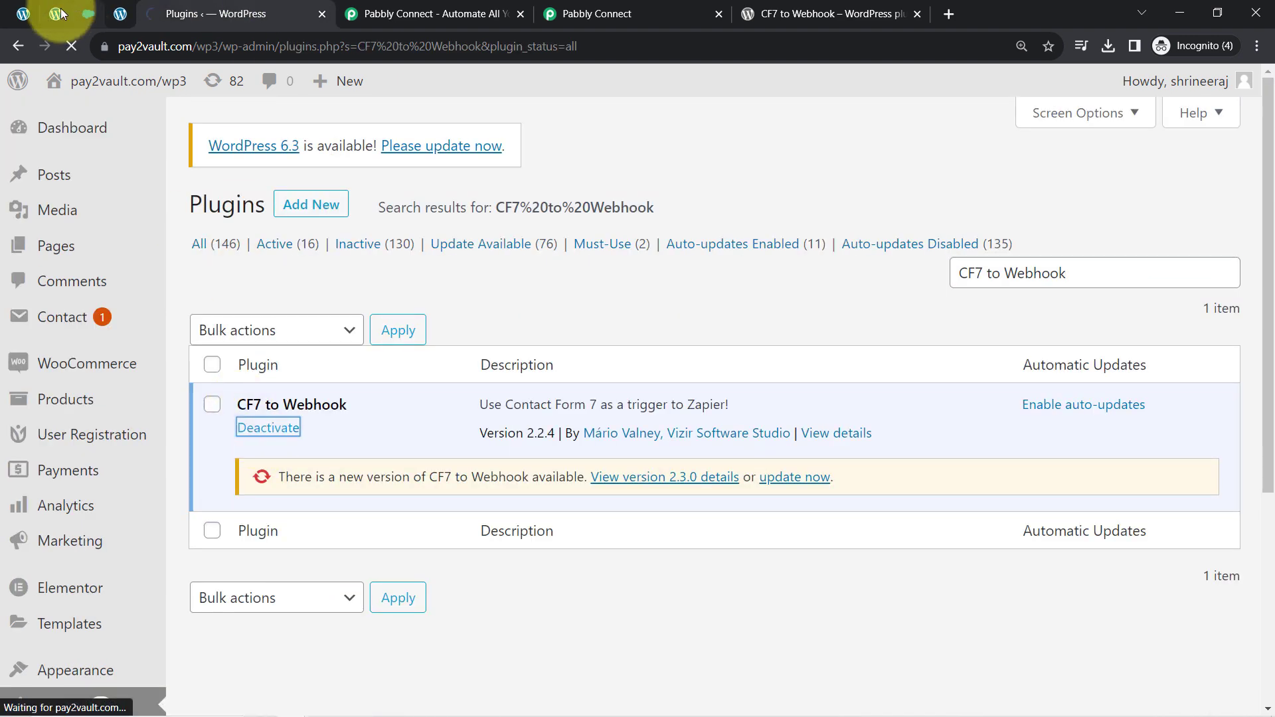
{"action": "left_click", "coordinate": [116, 20]}
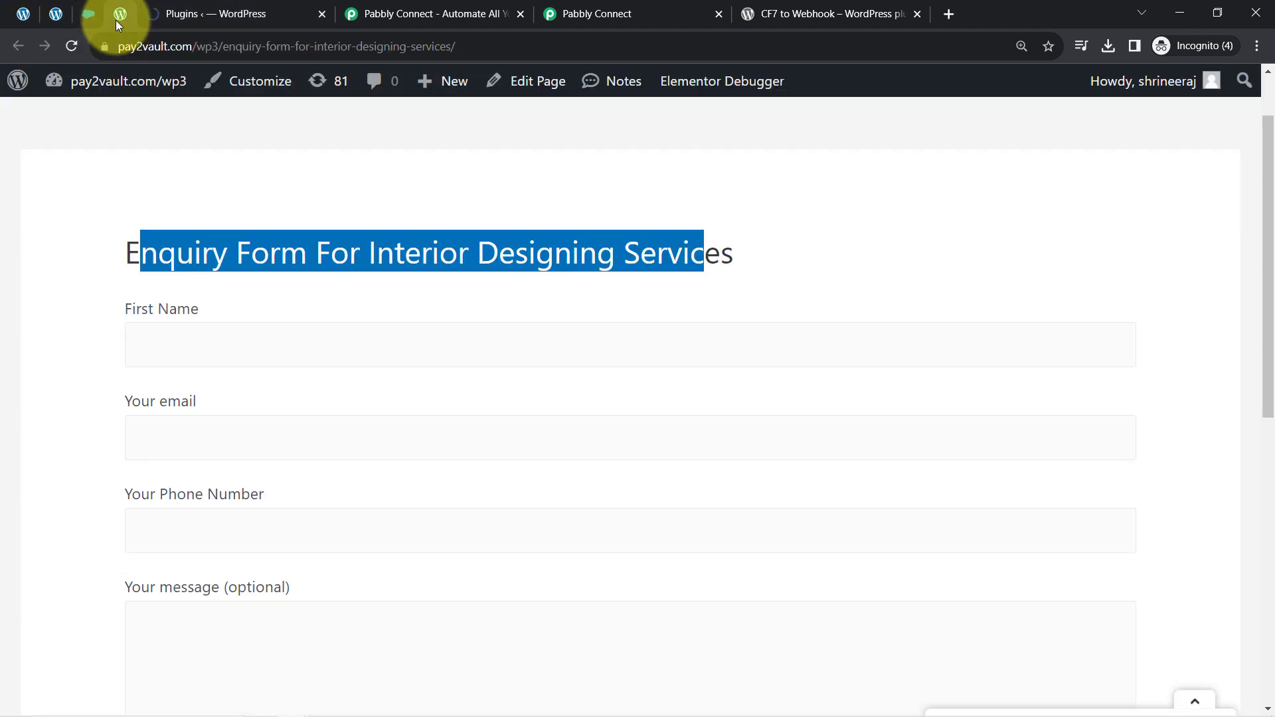
{"action": "right_click", "coordinate": [115, 20]}
{"action": "left_click", "coordinate": [56, 13]}
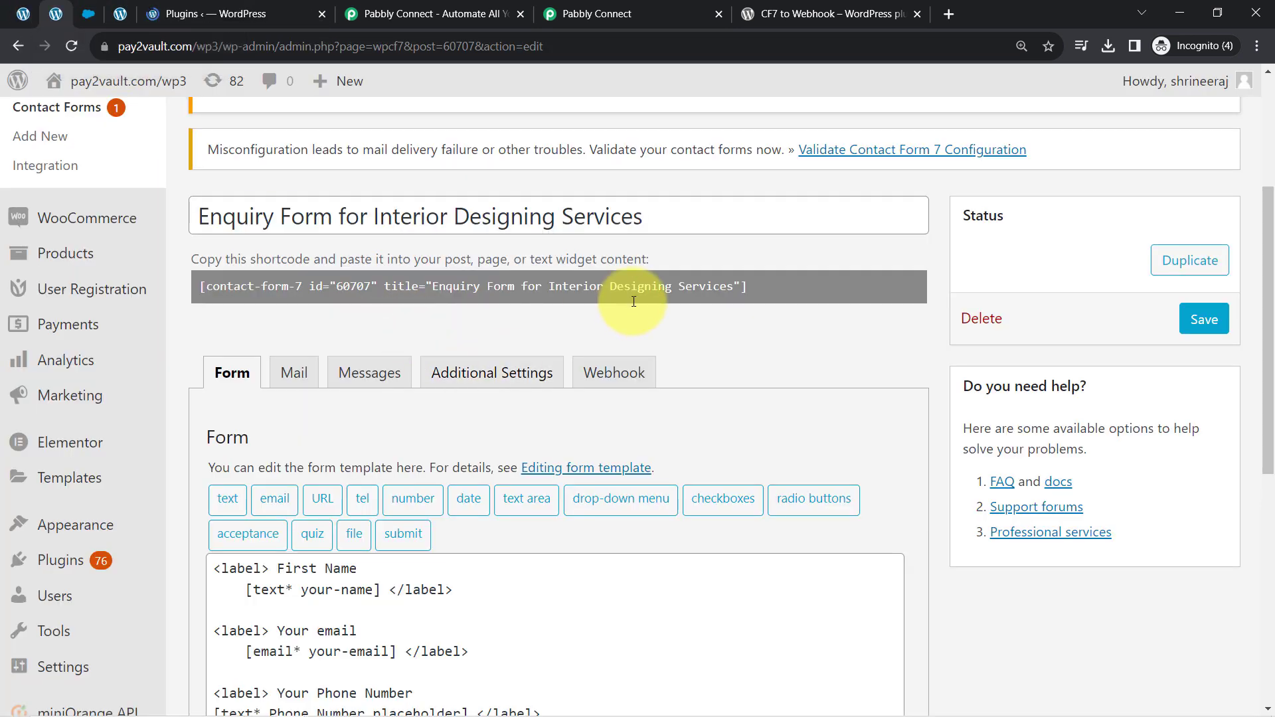
{"action": "left_click", "coordinate": [72, 44]}
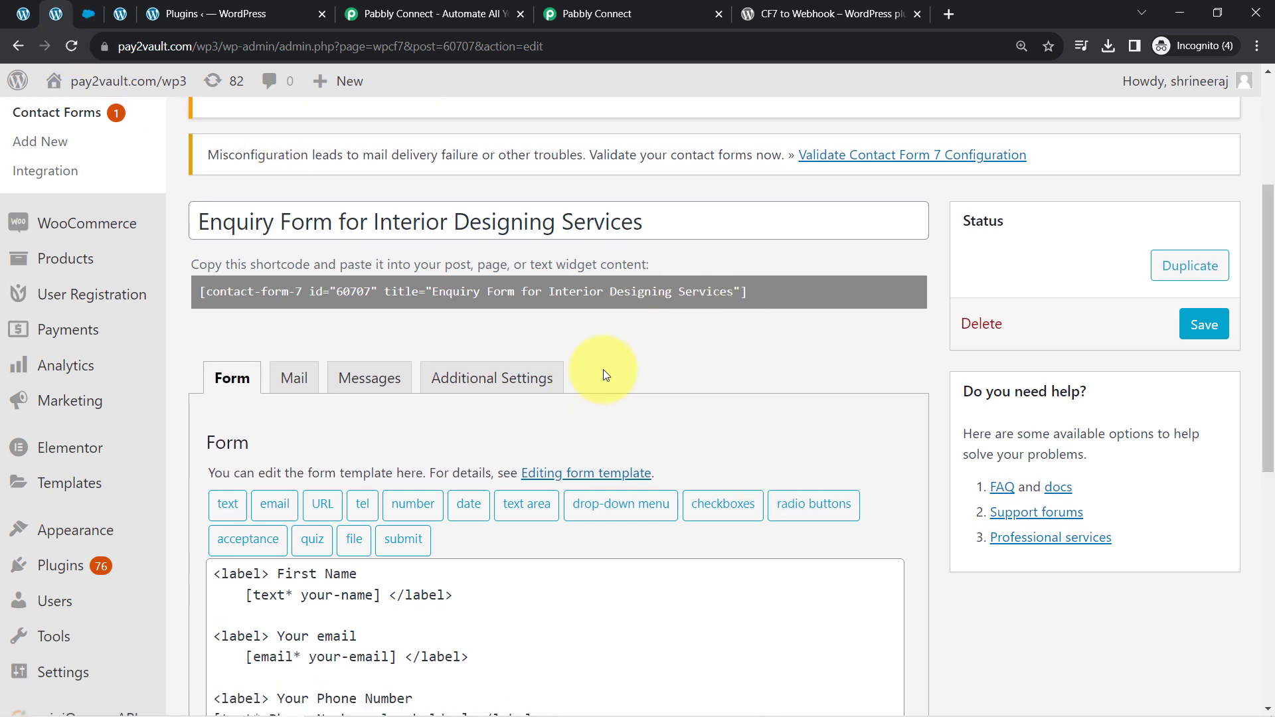
{"action": "left_click", "coordinate": [183, 13]}
{"action": "left_click", "coordinate": [269, 491]}
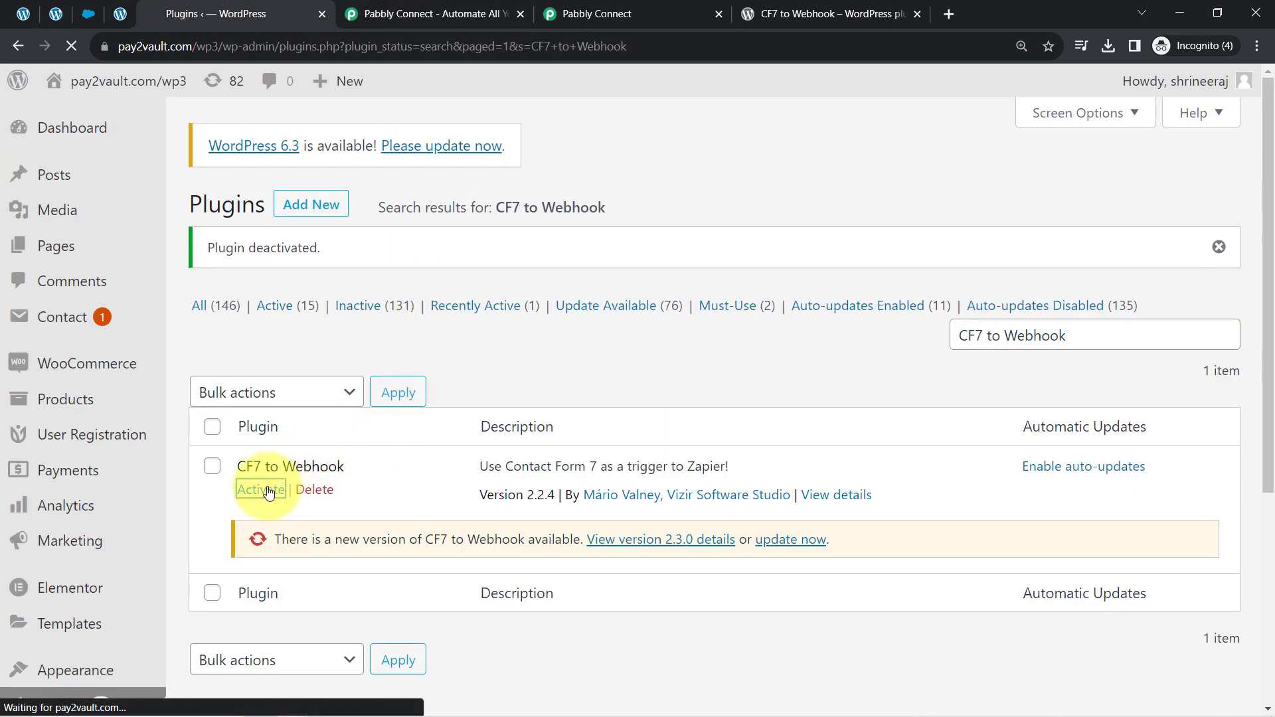
Step: Copy the Pabbly webhook URL again and reload the enquiry form editor to show the Webhook tab
{"action": "left_click", "coordinate": [597, 13]}
{"action": "left_click", "coordinate": [1009, 274]}
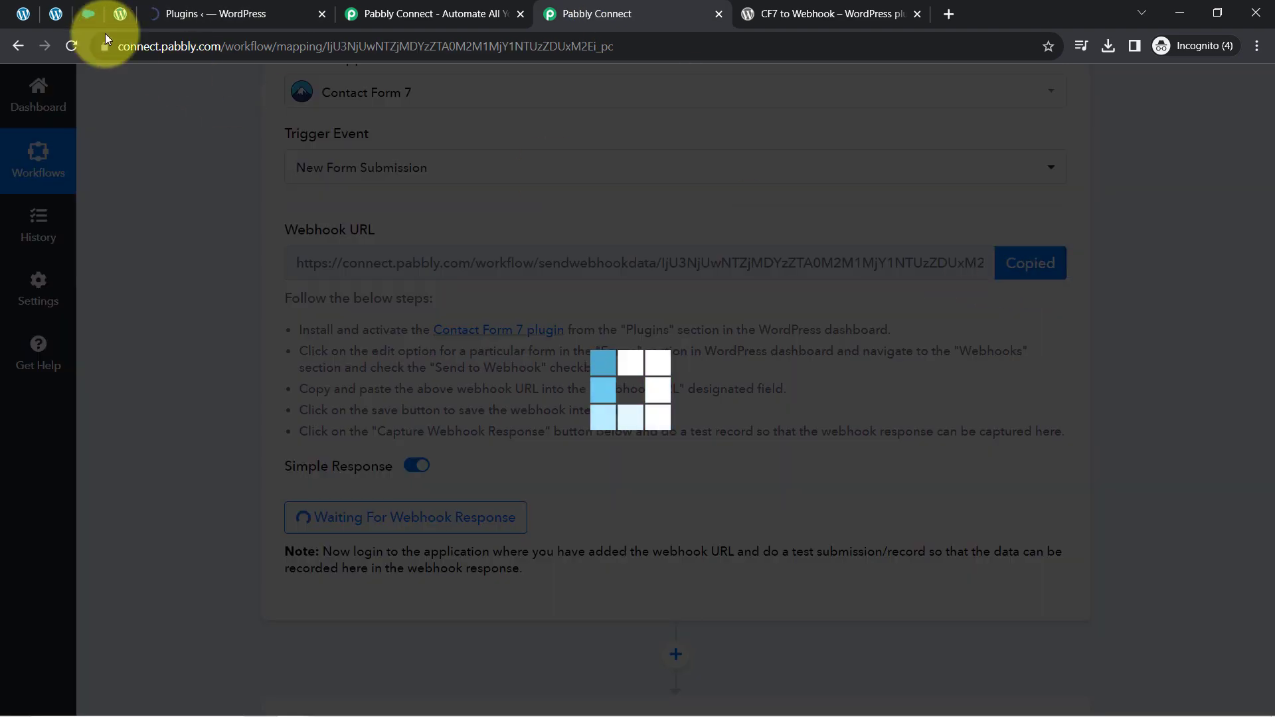
{"action": "left_click", "coordinate": [24, 14]}
{"action": "left_click", "coordinate": [56, 14]}
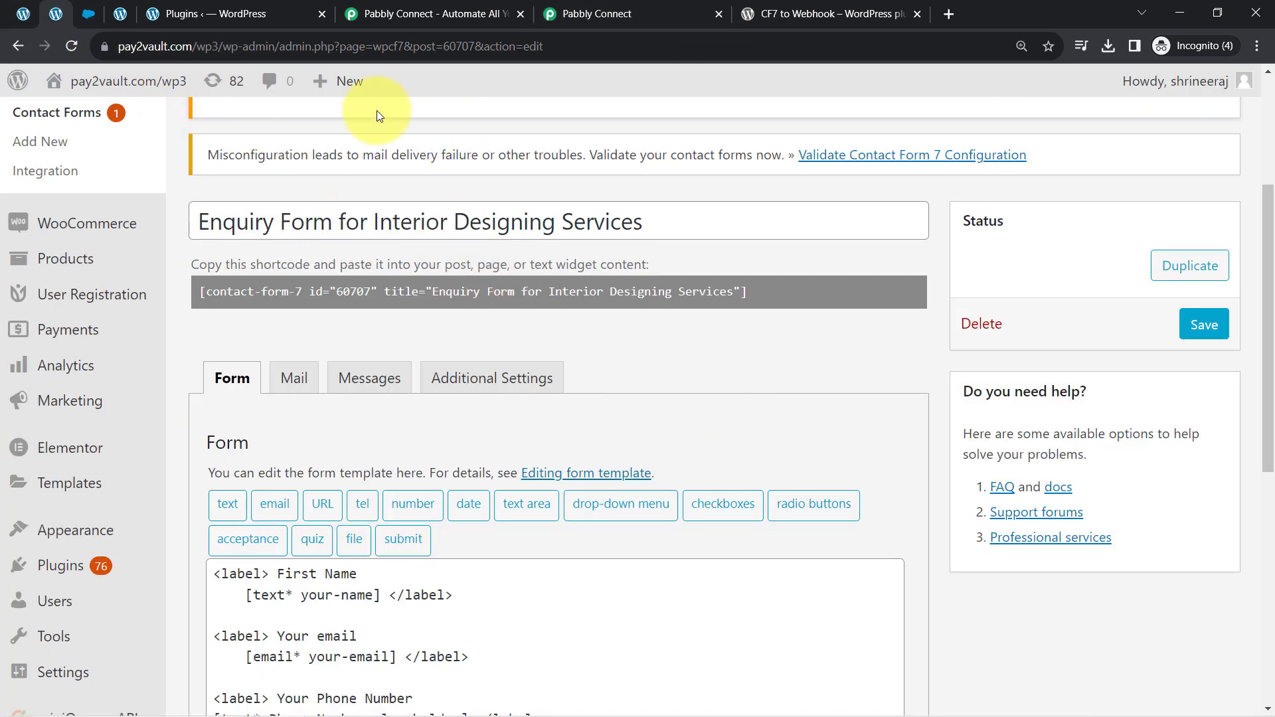
{"action": "left_click", "coordinate": [74, 43]}
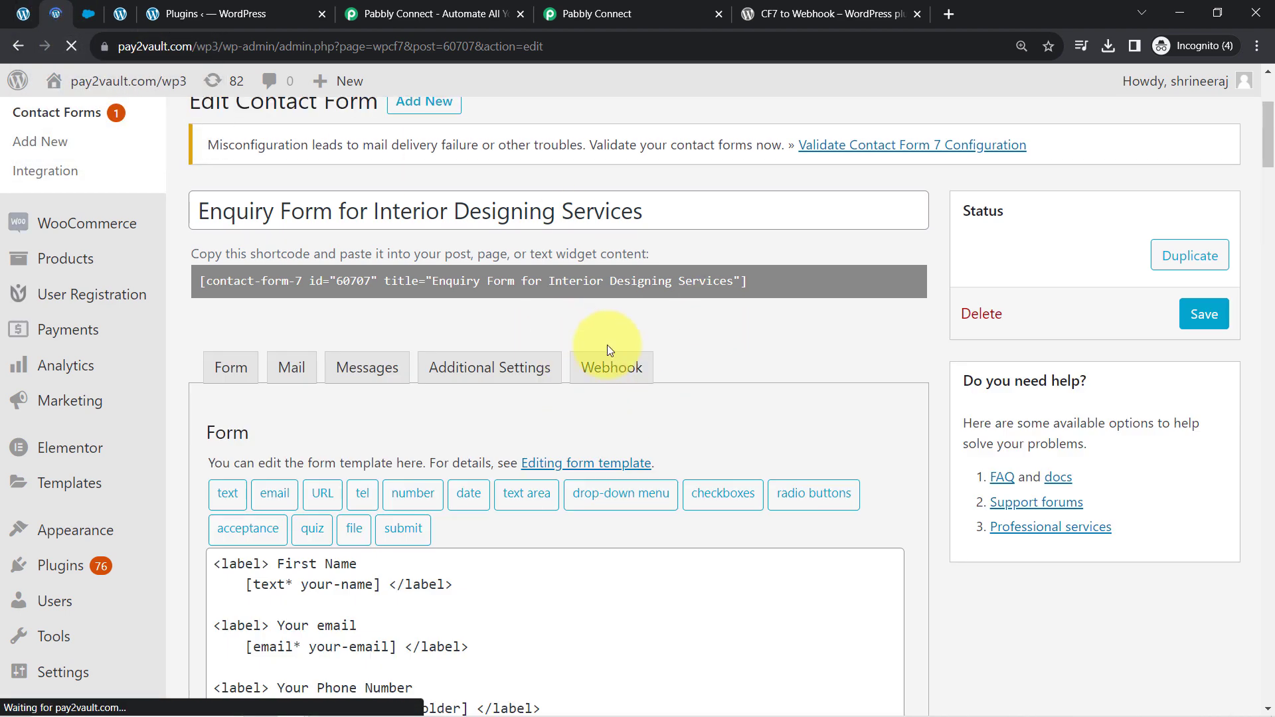
Step: Replace the form's old webhook URL with the pasted Pabbly Connect URL
{"action": "scroll", "coordinate": [618, 332], "scroll_direction": "down", "scroll_amount": 3}
{"action": "left_click", "coordinate": [614, 225]}
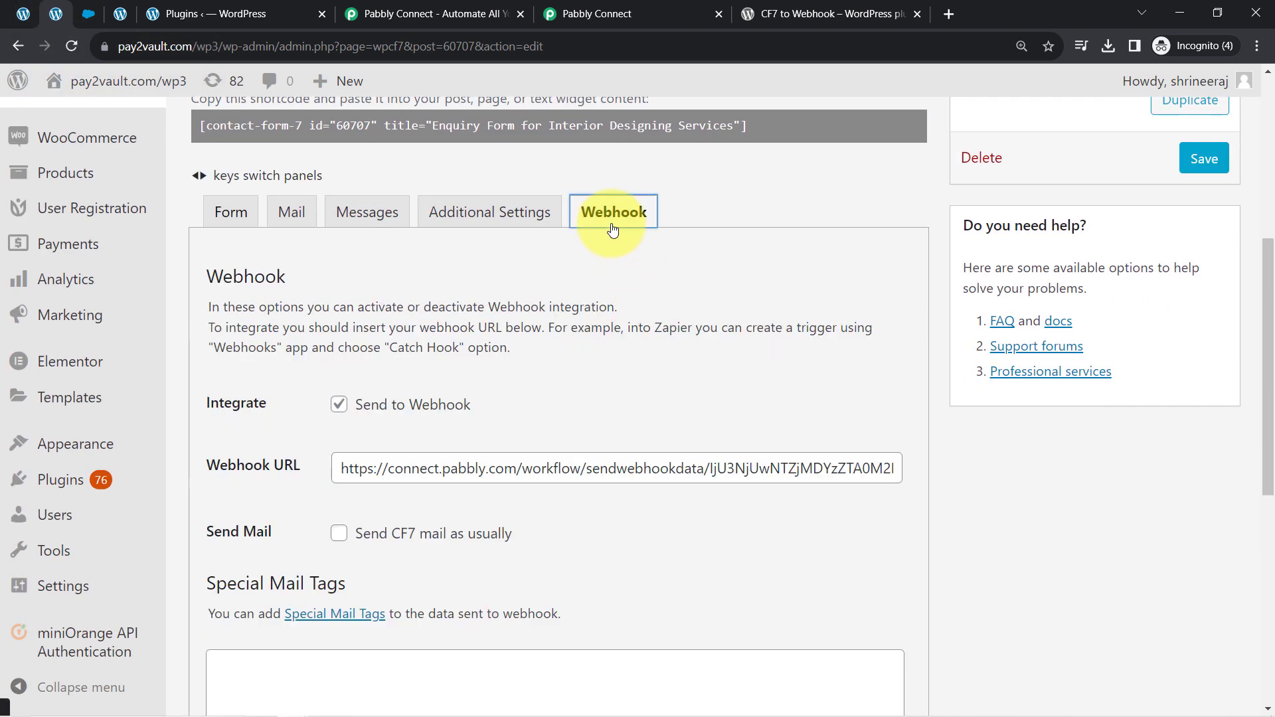
{"action": "scroll", "coordinate": [485, 378], "scroll_direction": "down", "scroll_amount": 2}
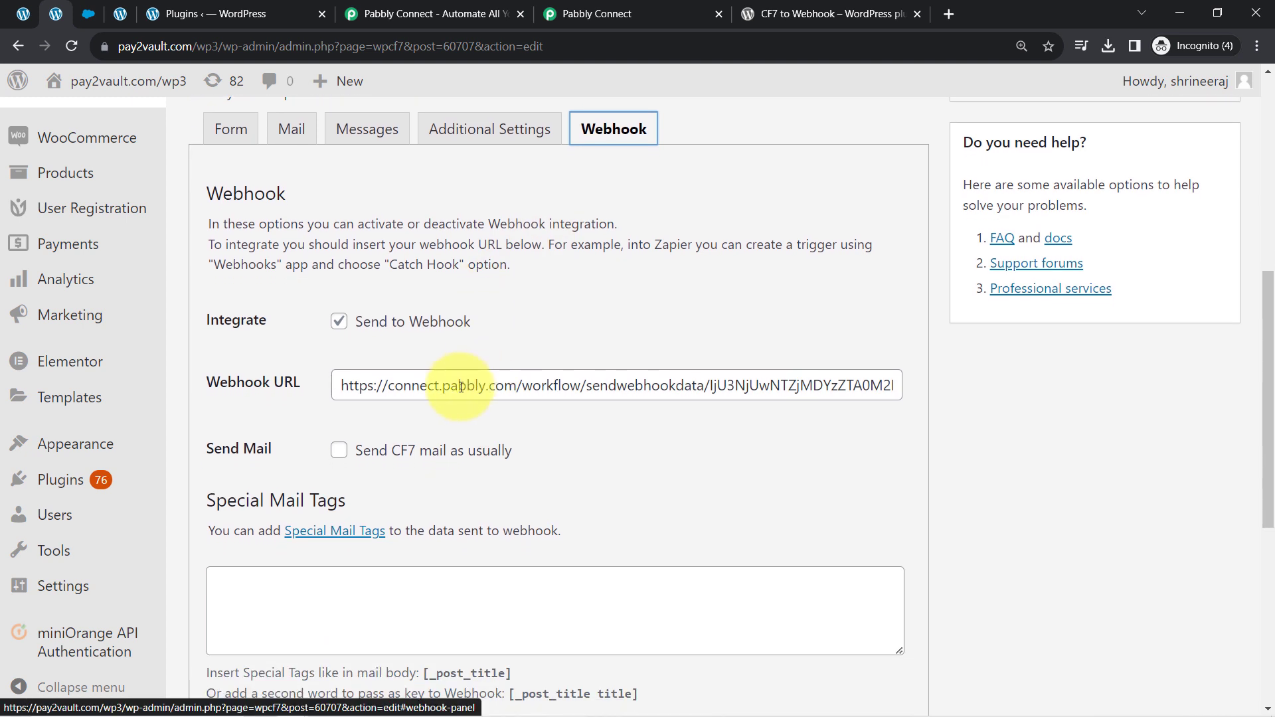
{"action": "triple_click", "coordinate": [377, 393]}
{"action": "key", "text": "BackSpace"}
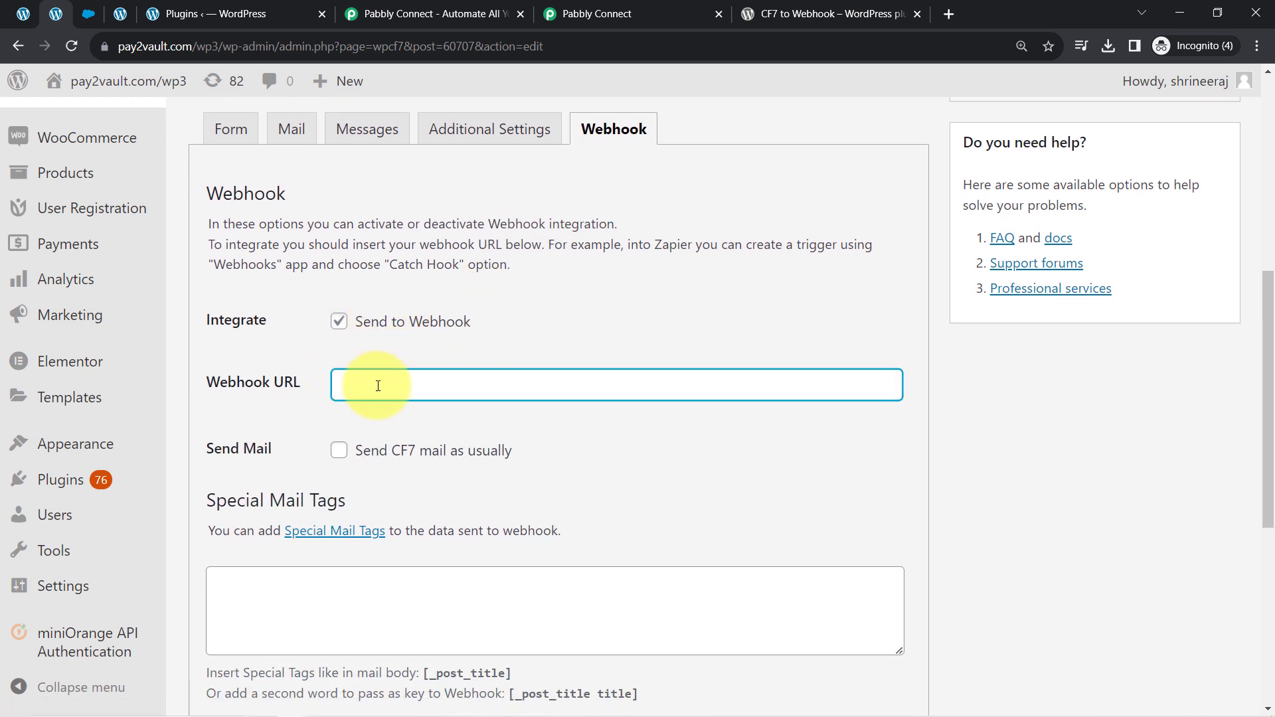
{"action": "key", "text": "ctrl+v"}
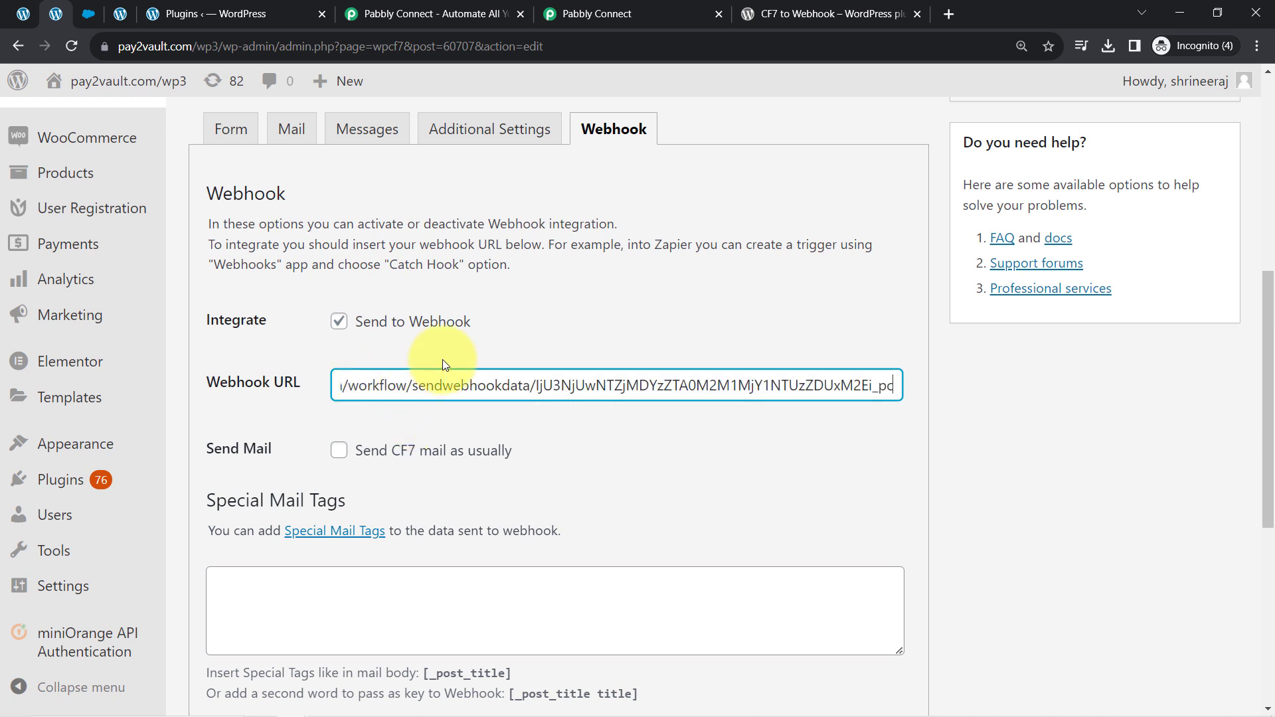
Step: Compare the URL against Pabbly Connect, close the plugin page, and save the form
{"action": "left_click", "coordinate": [606, 13]}
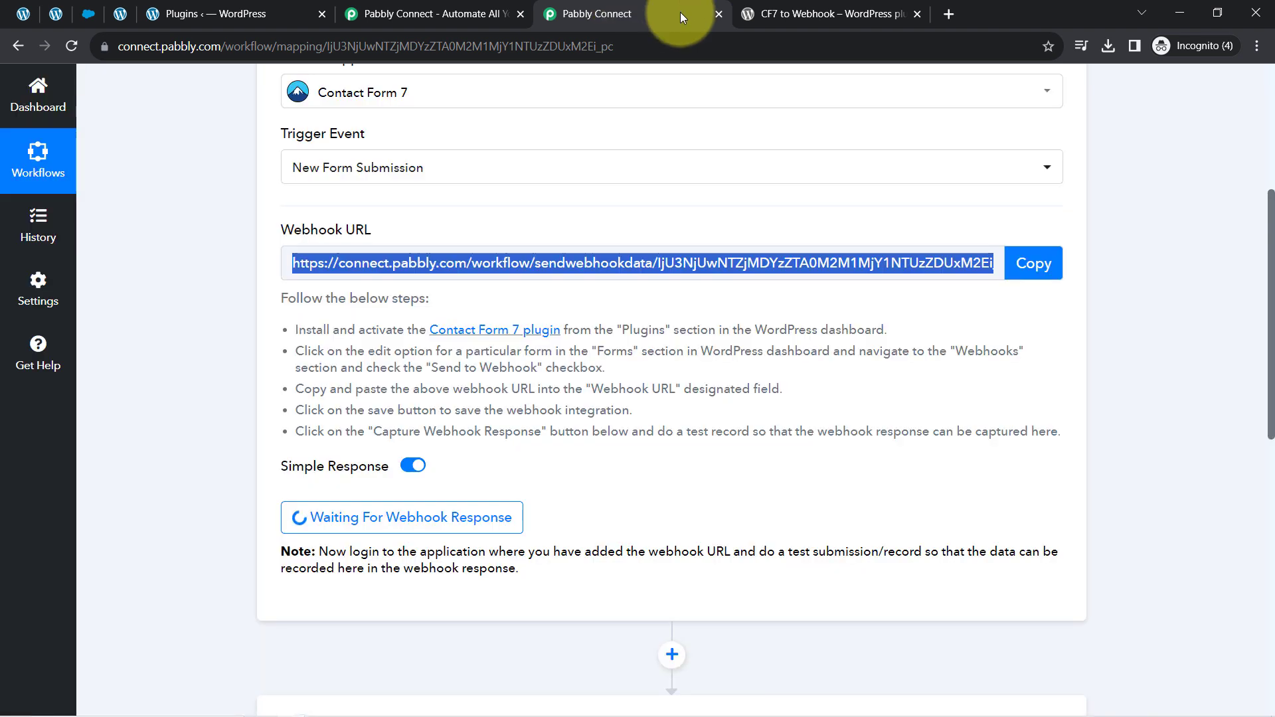
{"action": "left_click", "coordinate": [918, 13]}
{"action": "left_click", "coordinate": [56, 13]}
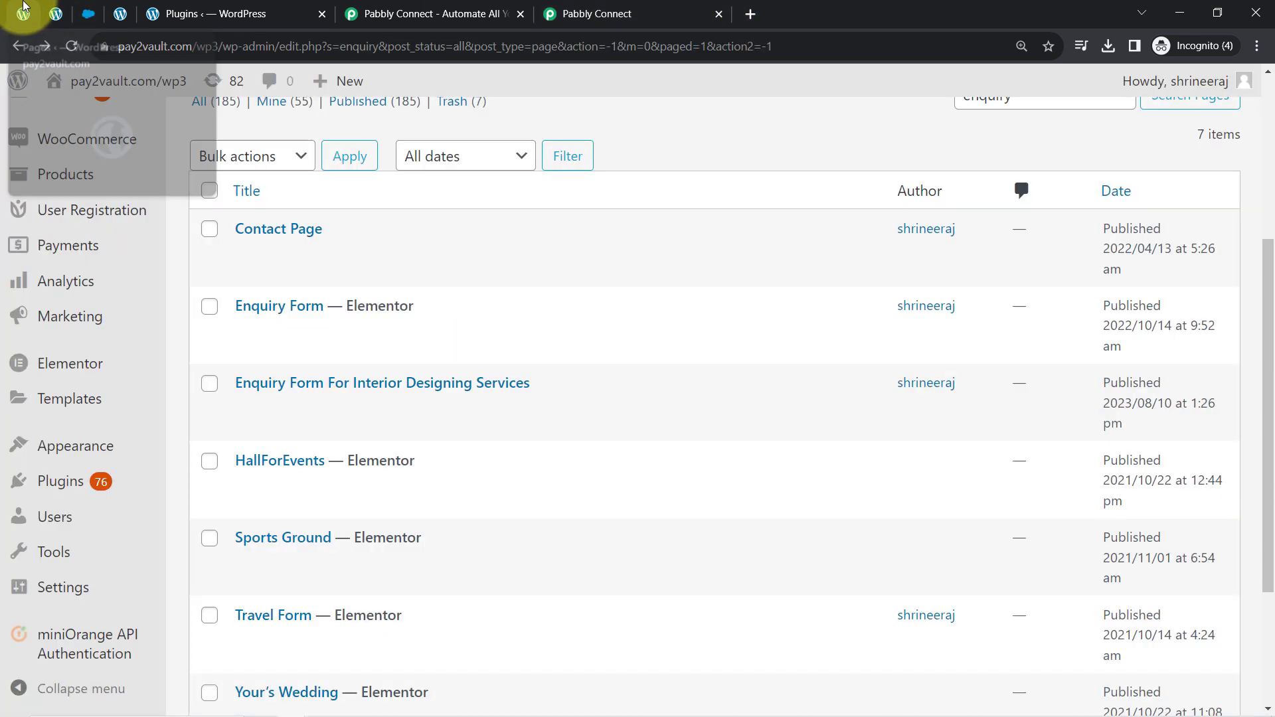
{"action": "left_click", "coordinate": [56, 10]}
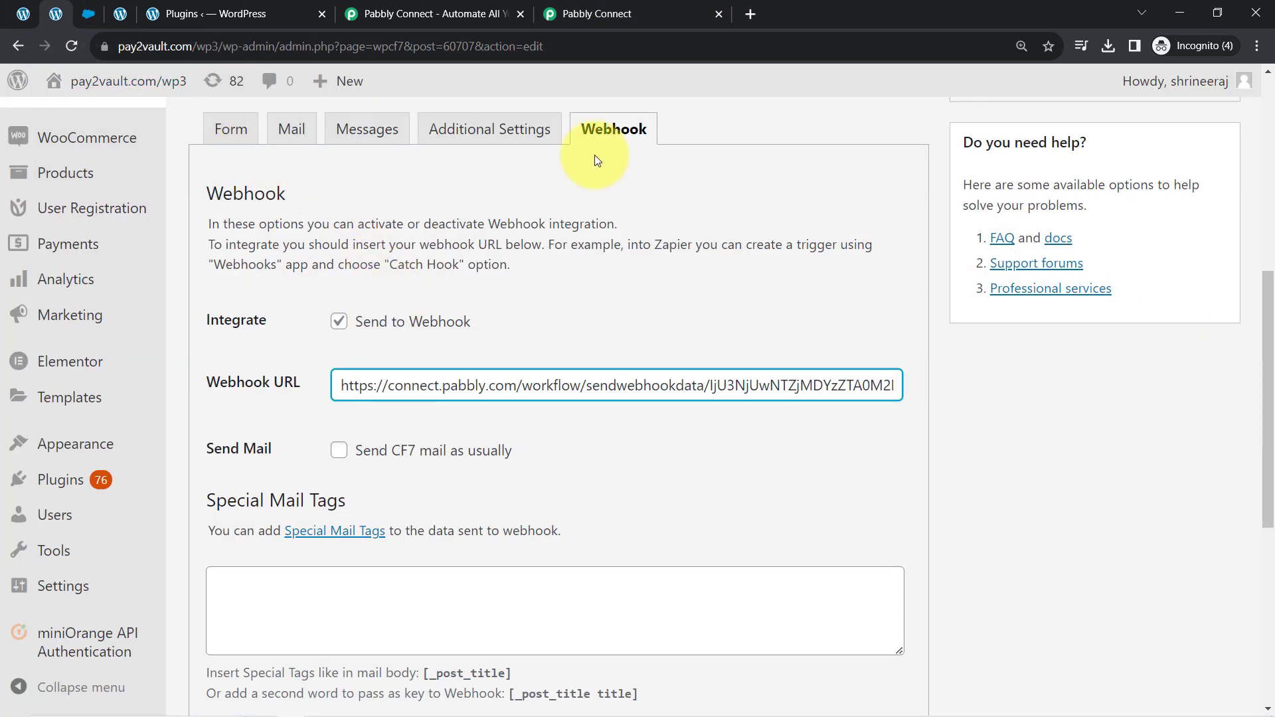
{"action": "scroll", "coordinate": [424, 301], "scroll_direction": "up", "scroll_amount": 3}
{"action": "scroll", "coordinate": [322, 426], "scroll_direction": "down", "scroll_amount": 2}
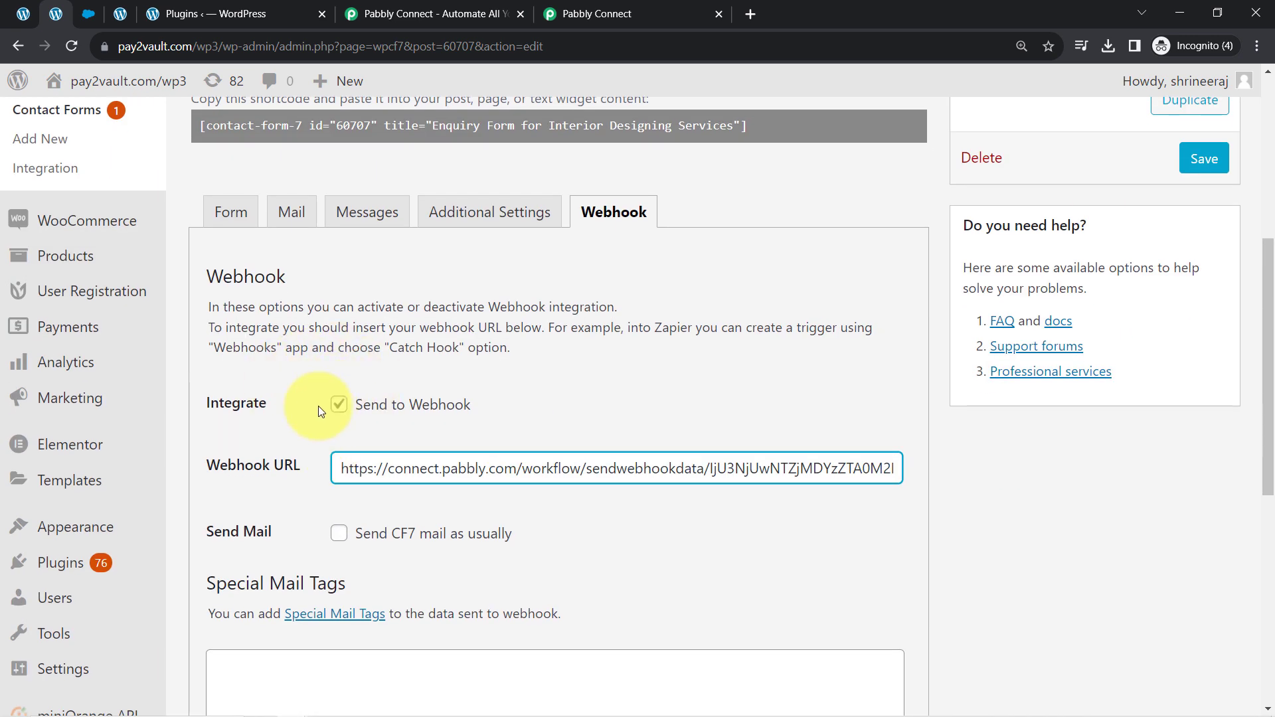
{"action": "scroll", "coordinate": [1109, 301], "scroll_direction": "up", "scroll_amount": 5}
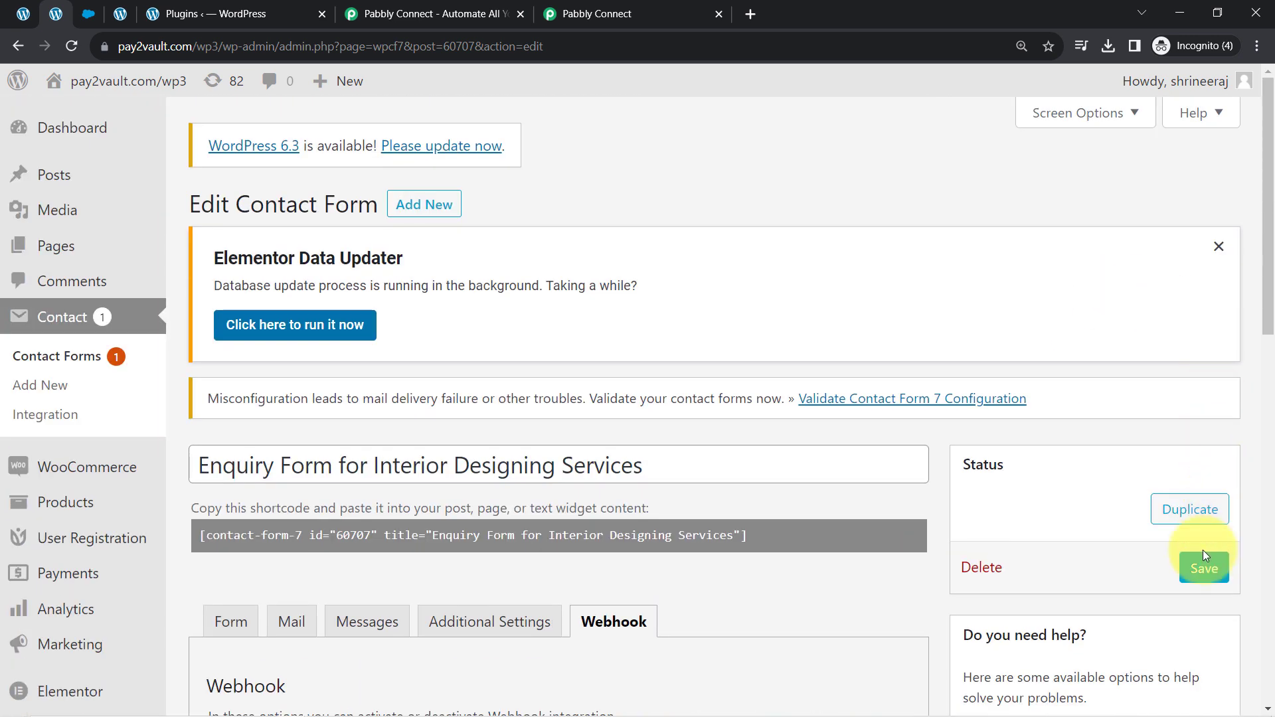
{"action": "left_click", "coordinate": [1203, 569]}
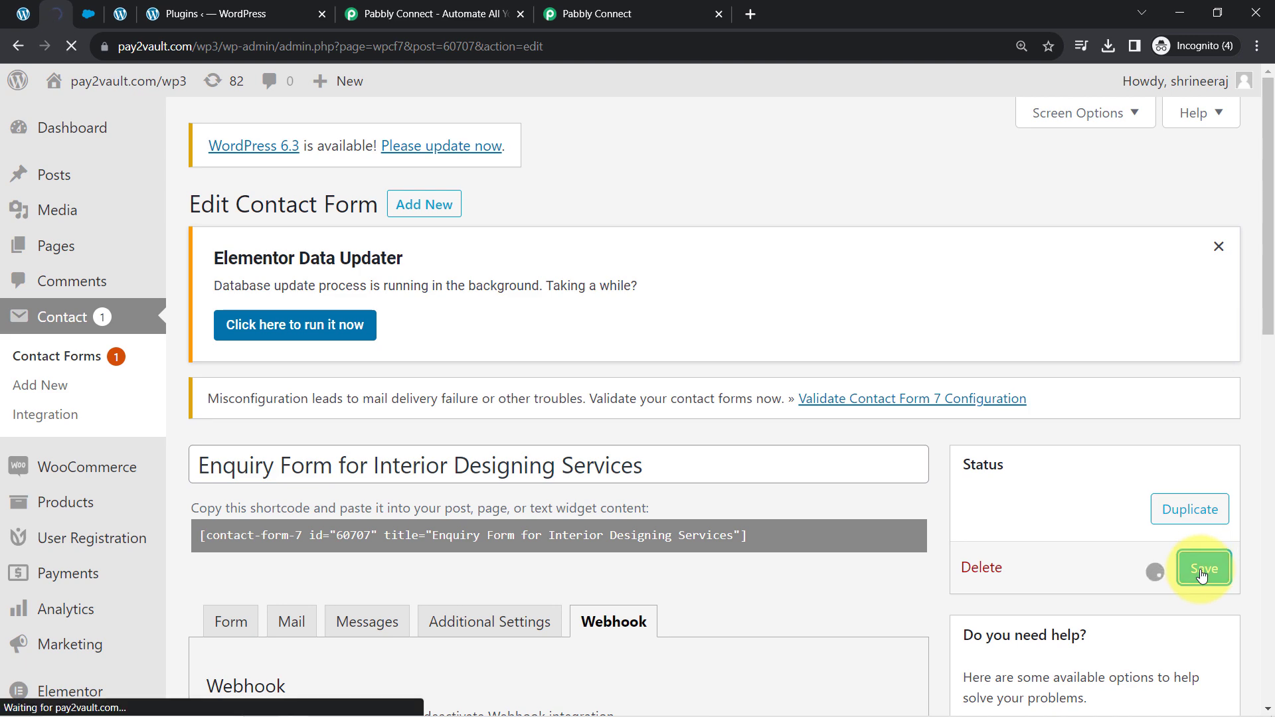
Step: Check the CF7 to Webhook plugin status, then open the live enquiry form page
{"action": "left_click", "coordinate": [178, 14]}
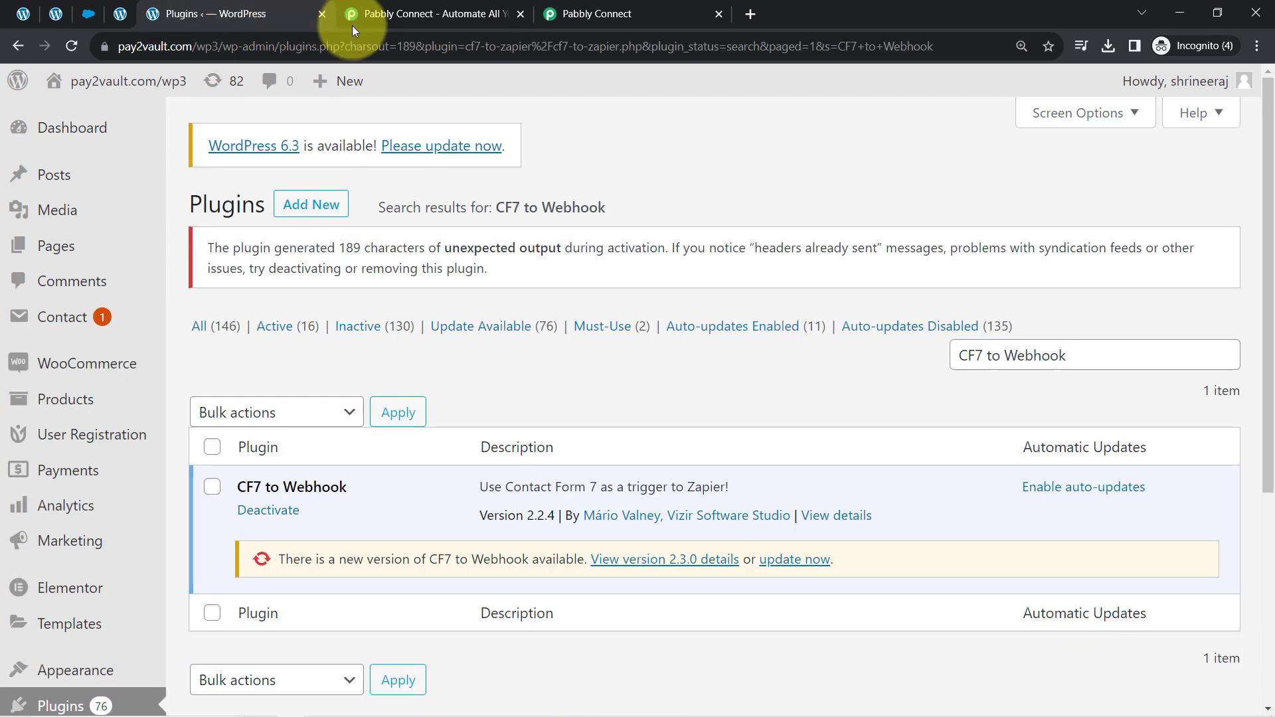
{"action": "left_click", "coordinate": [320, 14]}
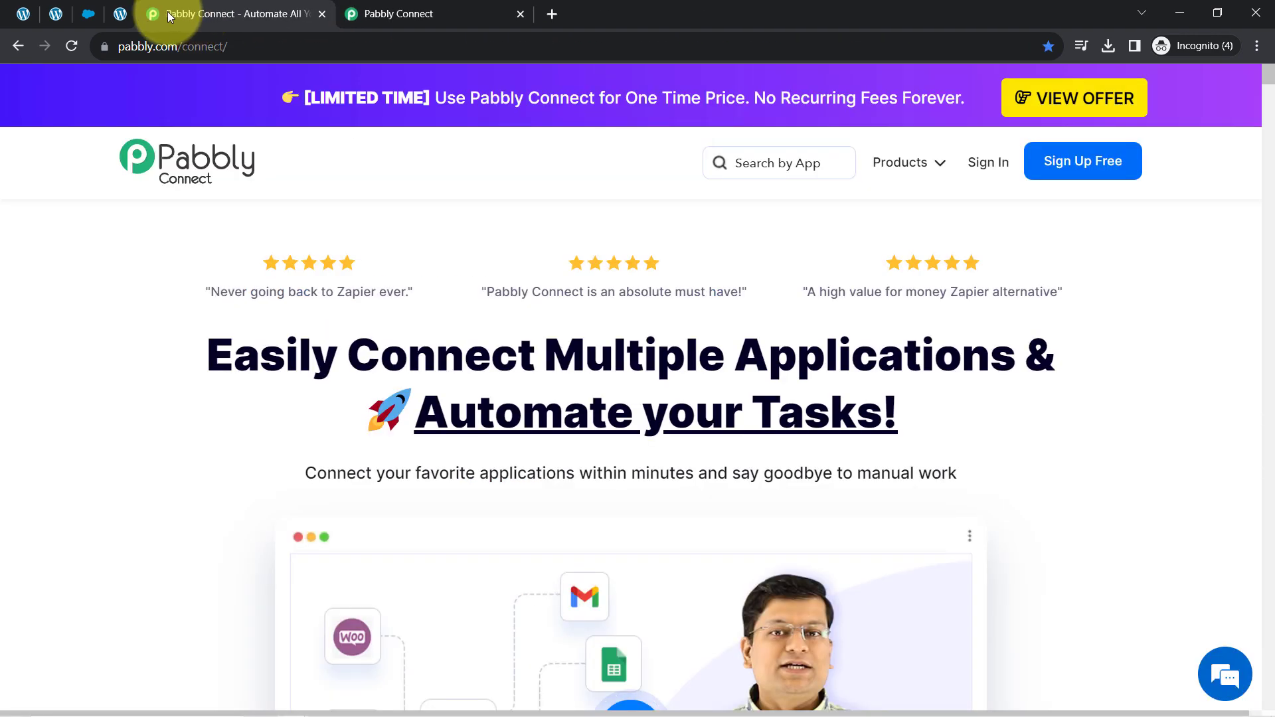
{"action": "left_click", "coordinate": [120, 13]}
{"action": "left_click", "coordinate": [854, 205]}
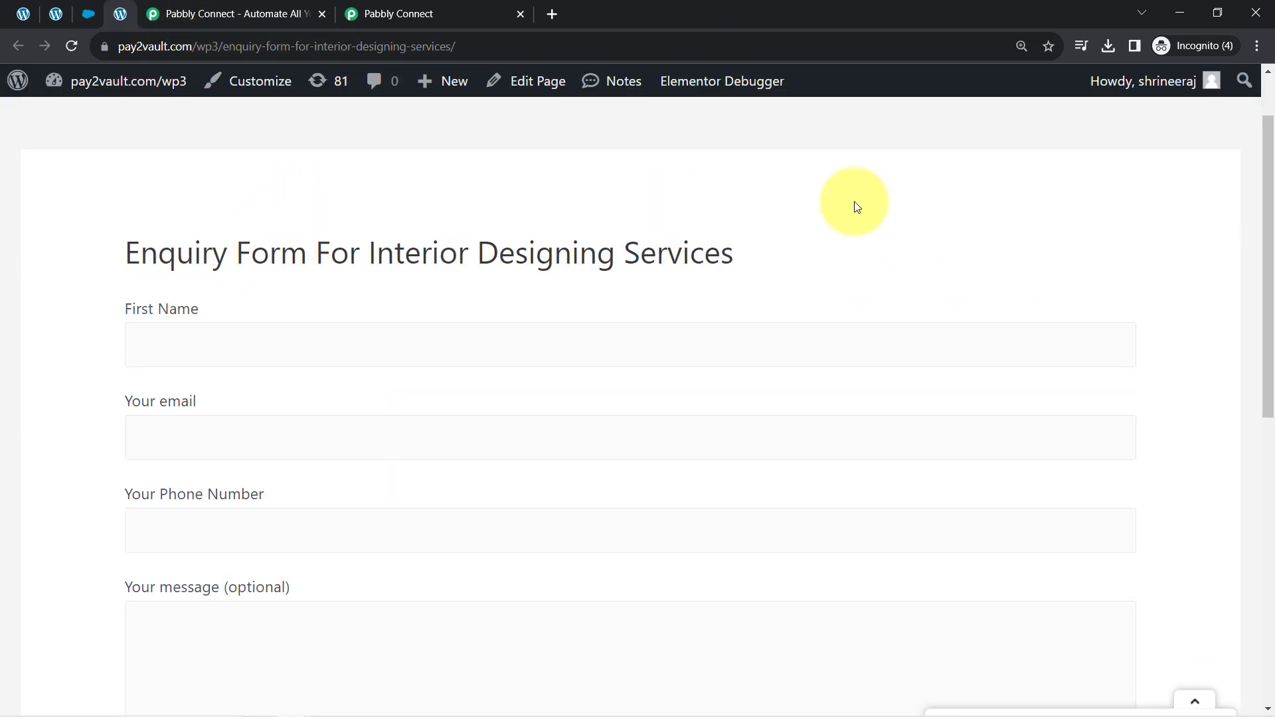
{"action": "left_click_drag", "start_coordinate": [1270, 162], "coordinate": [1267, 213]}
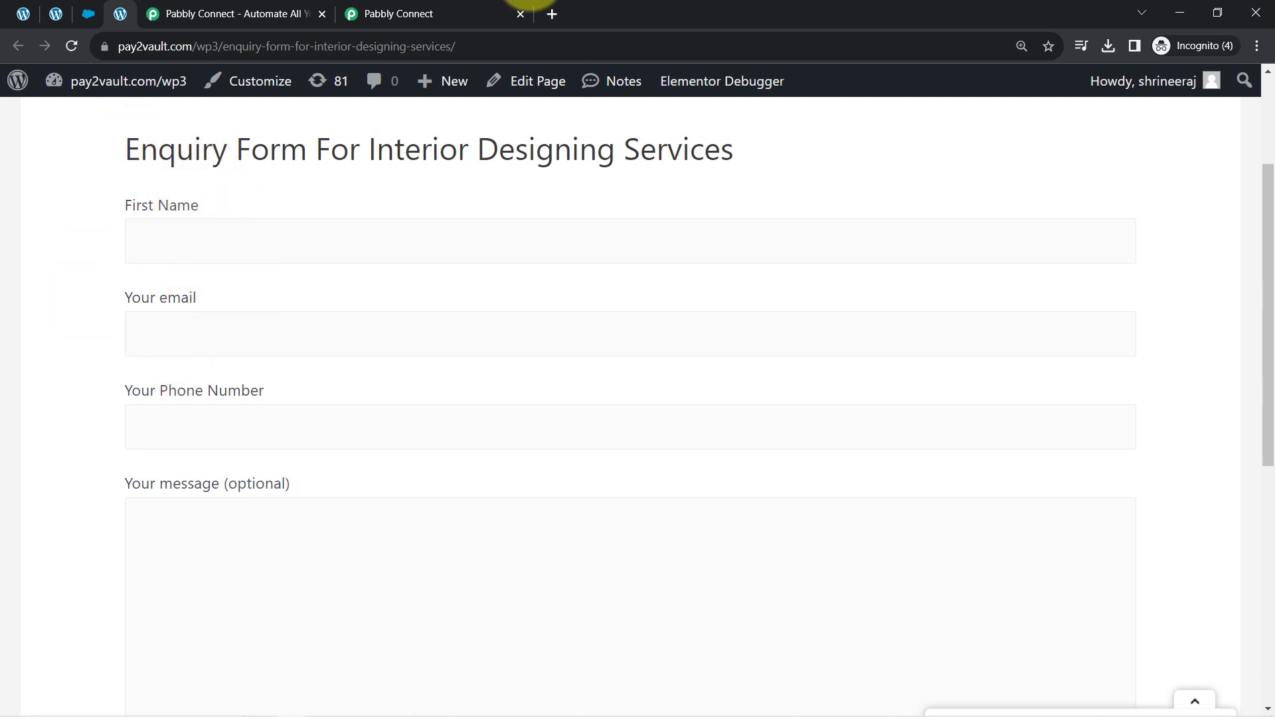
{"action": "left_click", "coordinate": [465, 14]}
{"action": "scroll", "coordinate": [359, 465], "scroll_direction": "down", "scroll_amount": 3}
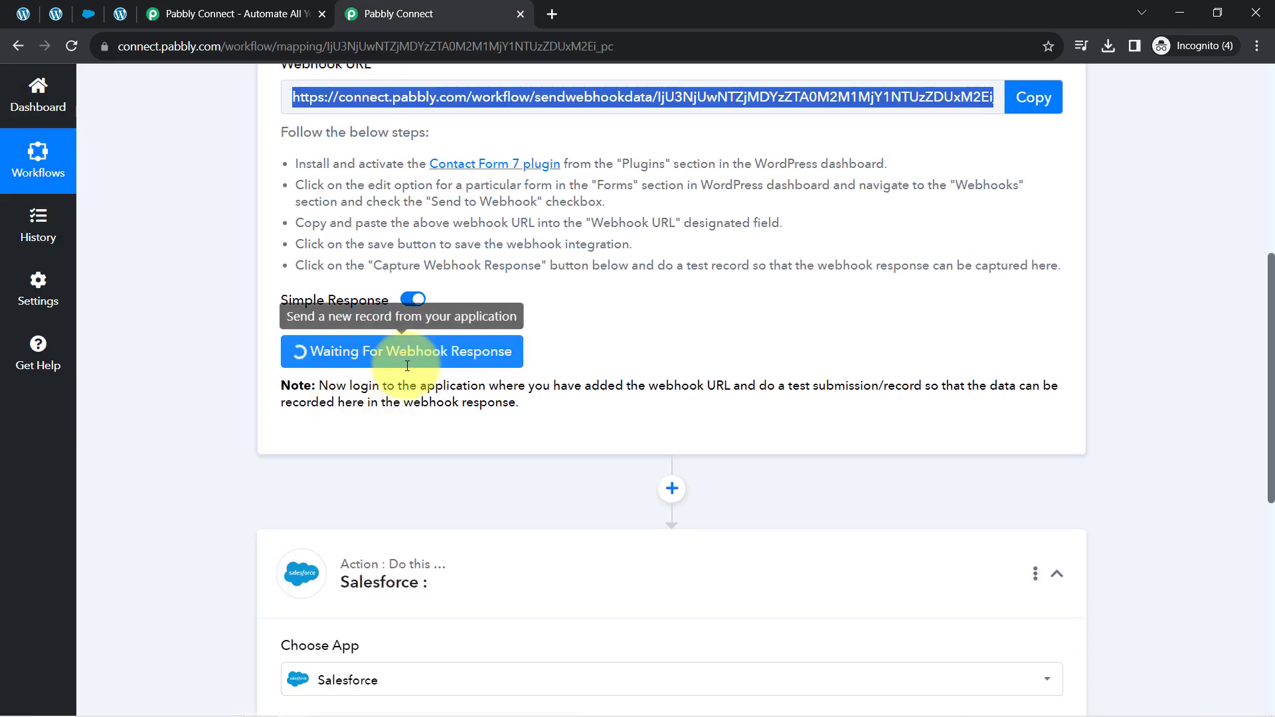
{"action": "left_click", "coordinate": [117, 14]}
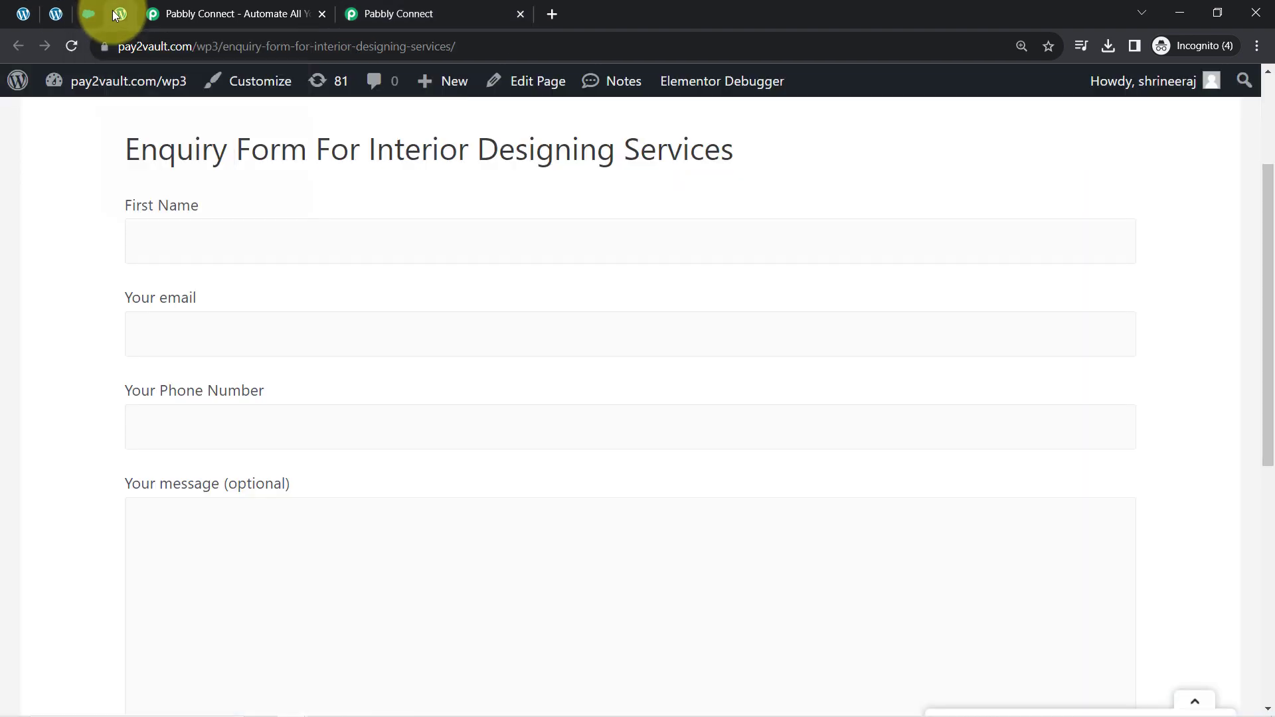
Step: Submit a test enquiry with contact details, the message 'I'd like to design my Salon' and Salon design
{"action": "left_click", "coordinate": [175, 240]}
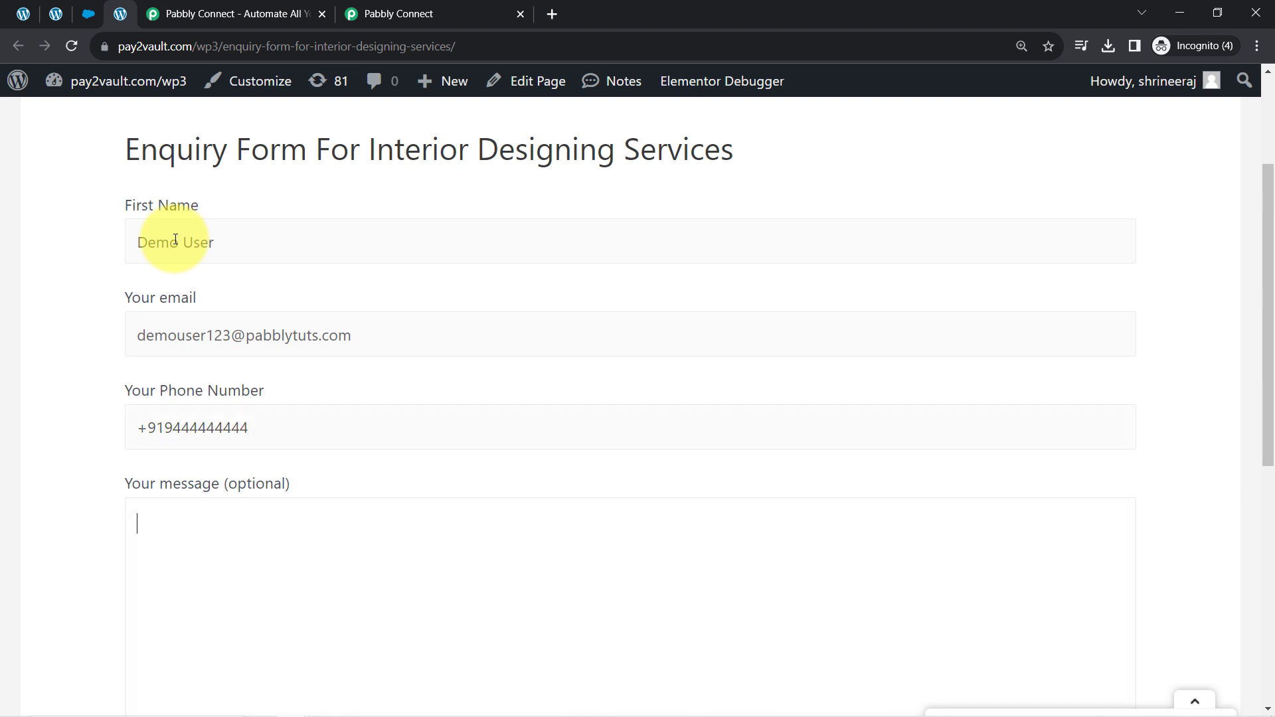
{"action": "left_click", "coordinate": [171, 541]}
{"action": "scroll", "coordinate": [207, 541], "scroll_direction": "down", "scroll_amount": 5}
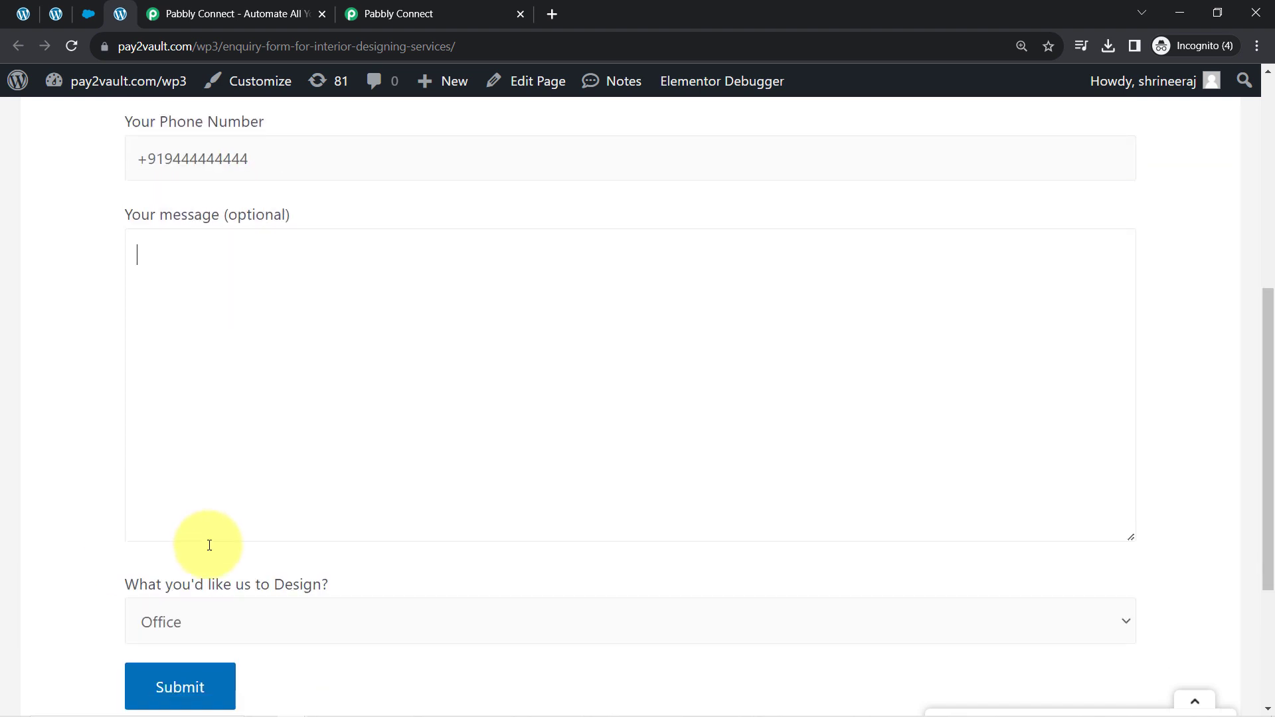
{"action": "left_click", "coordinate": [205, 549]}
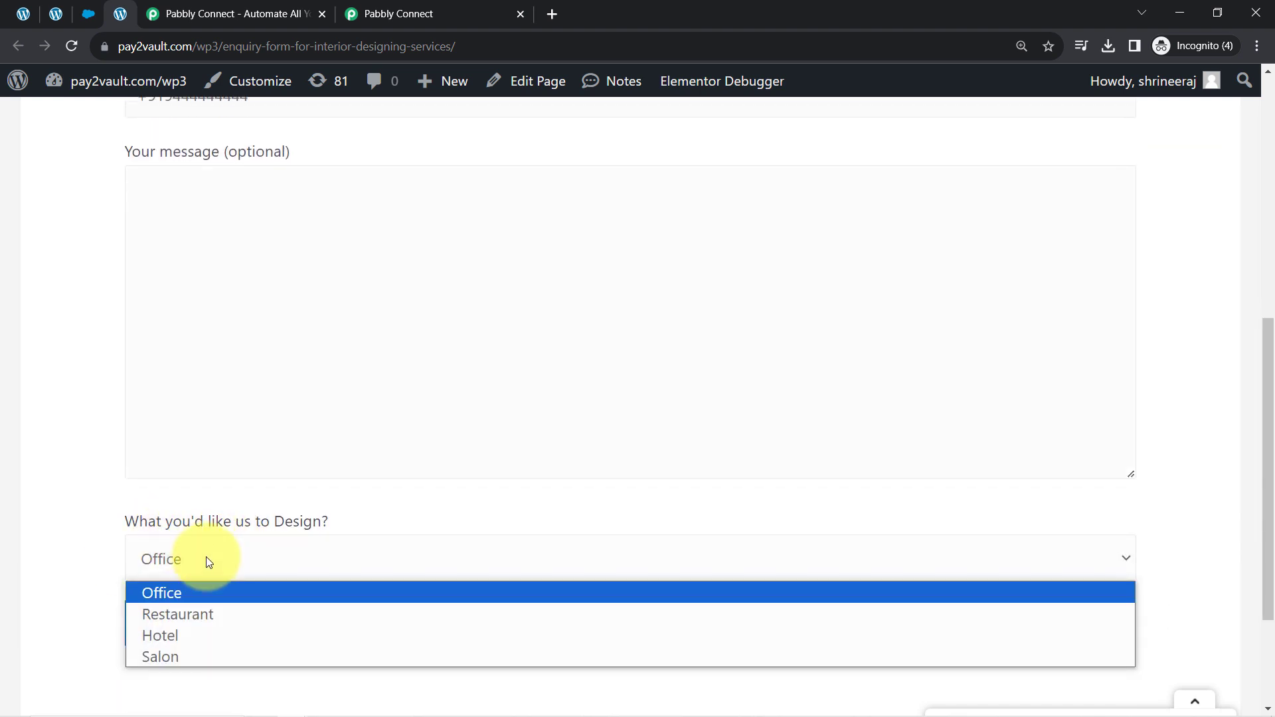
{"action": "left_click", "coordinate": [150, 652]}
{"action": "scroll", "coordinate": [185, 276], "scroll_direction": "up", "scroll_amount": 1}
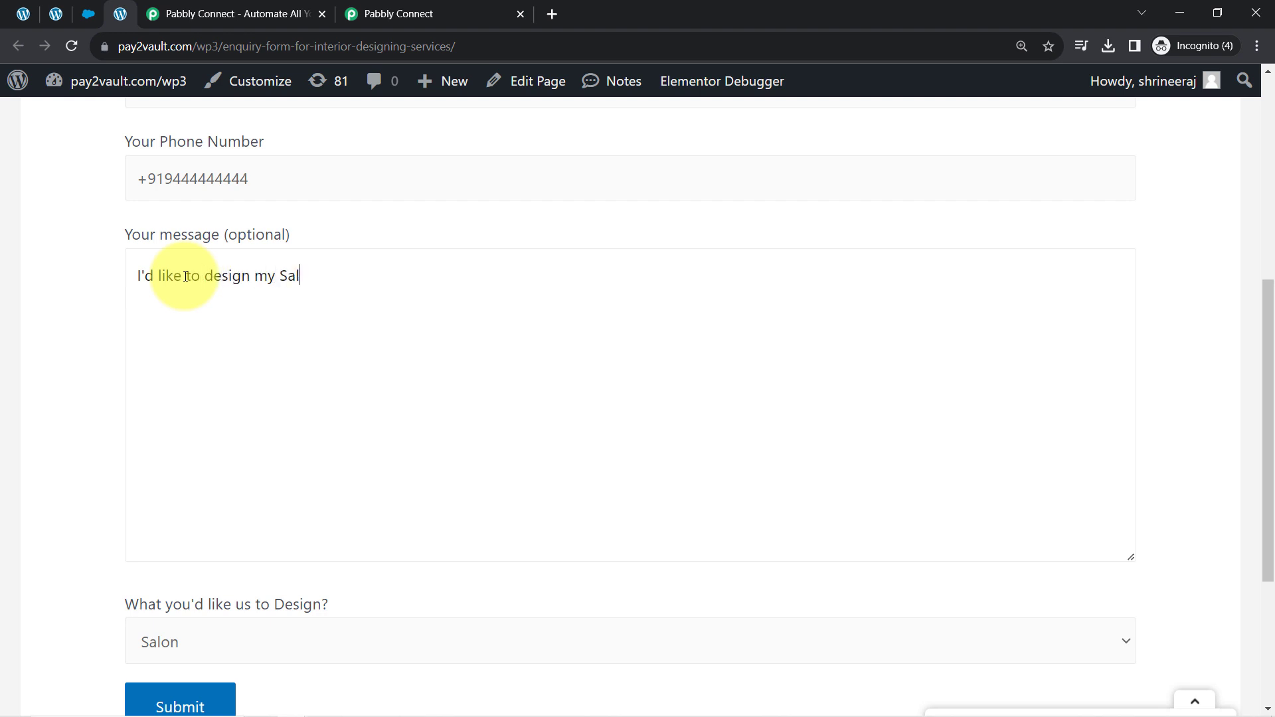
{"action": "scroll", "coordinate": [185, 348], "scroll_direction": "down", "scroll_amount": 4}
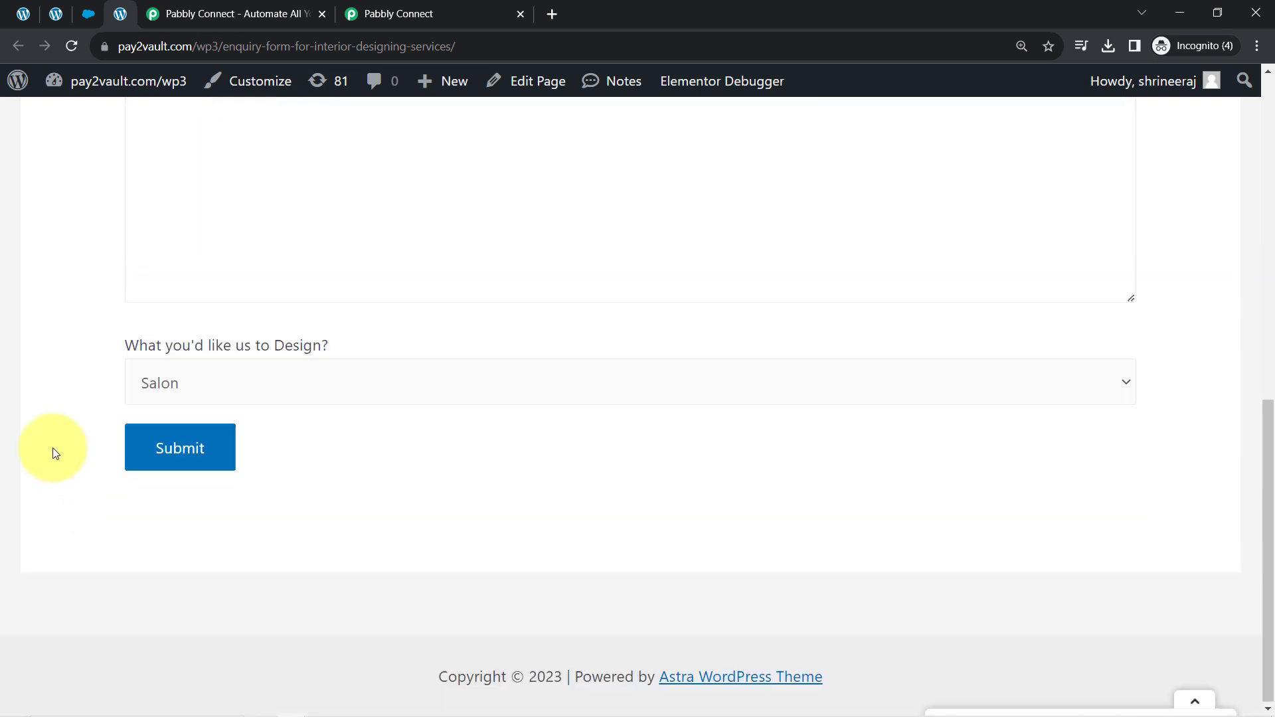
{"action": "left_click", "coordinate": [147, 452]}
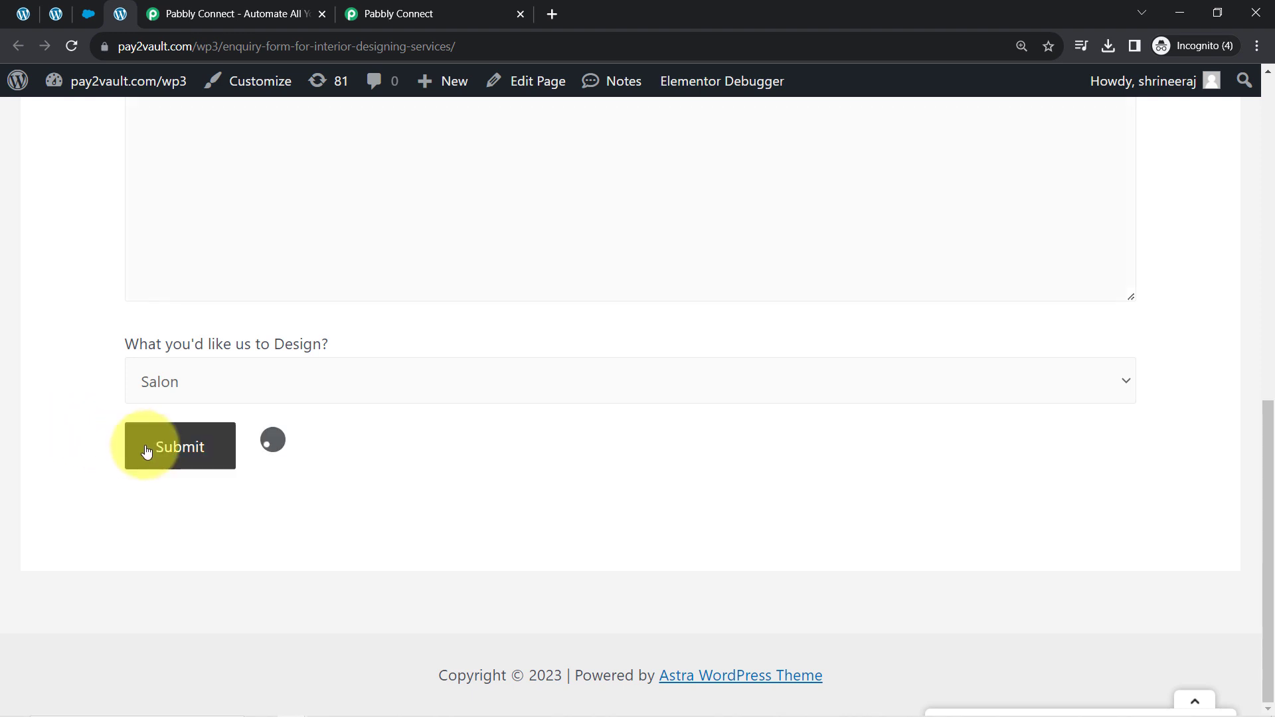
Step: Bring up the Contact Form 7 trigger's received response in Pabbly Connect
{"action": "left_click", "coordinate": [398, 15]}
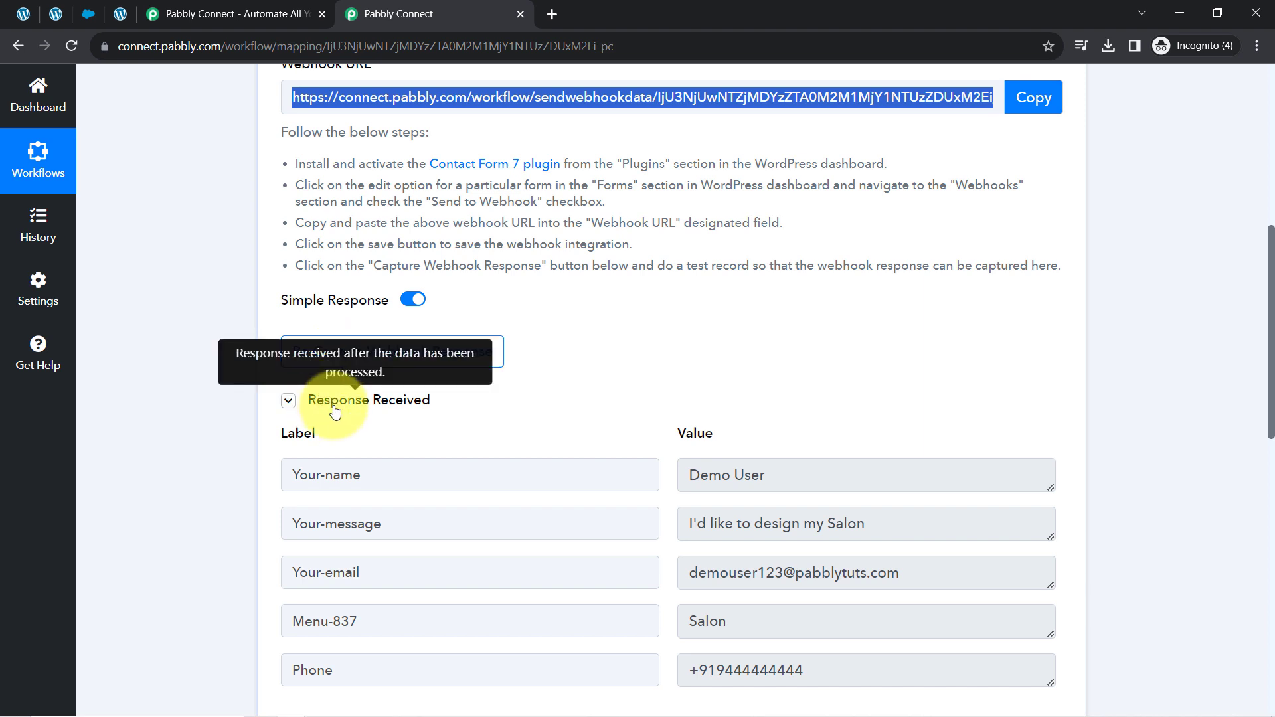
{"action": "left_click", "coordinate": [337, 409]}
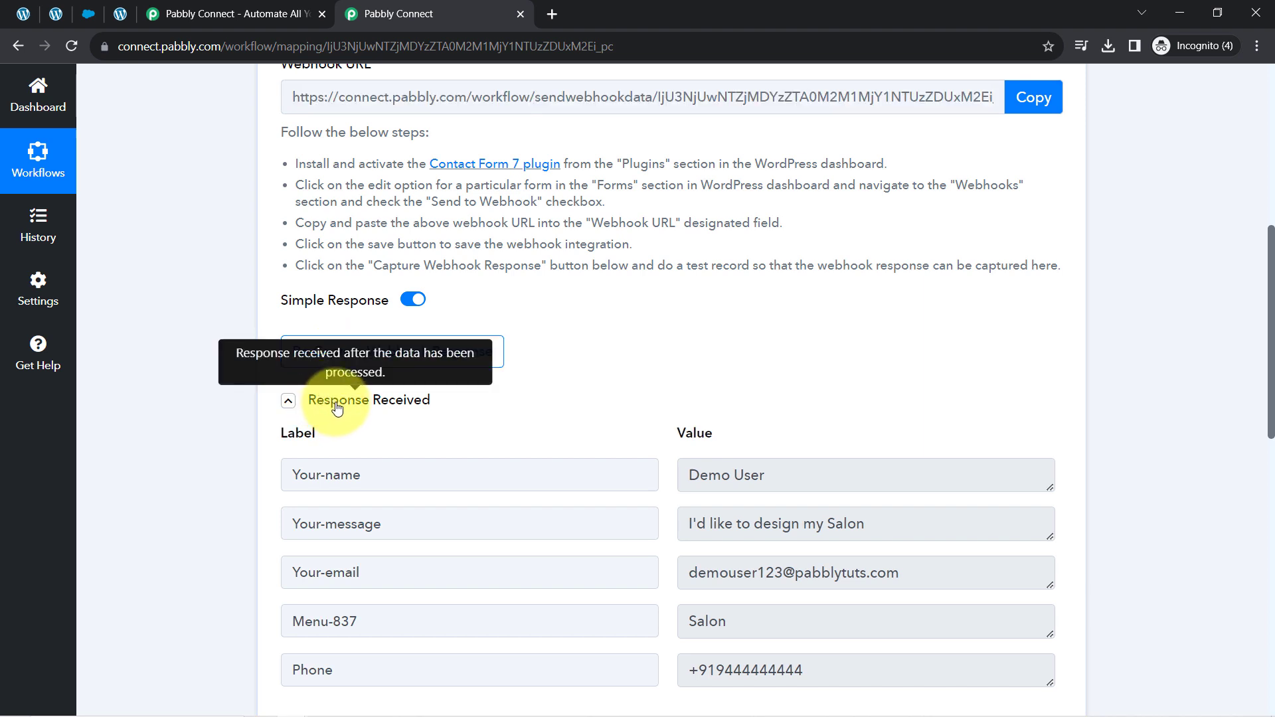
{"action": "left_click", "coordinate": [337, 409]}
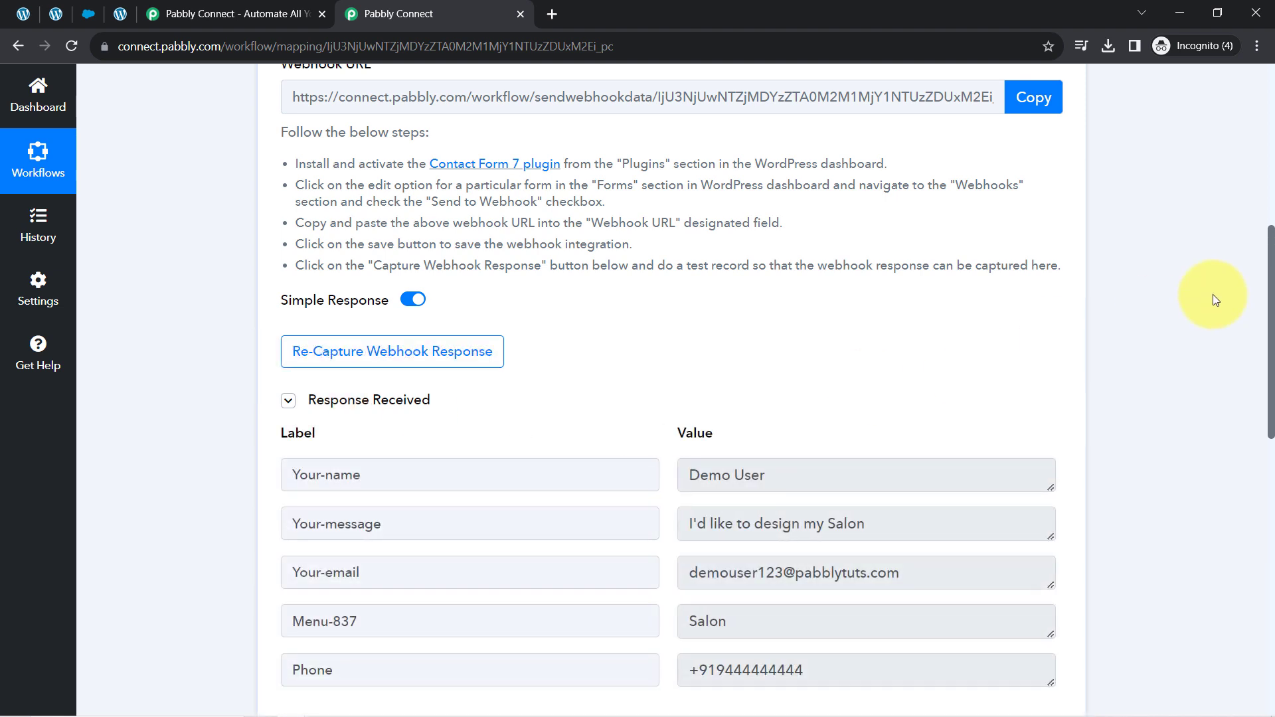
{"action": "scroll", "coordinate": [1249, 279], "scroll_direction": "down", "scroll_amount": 3}
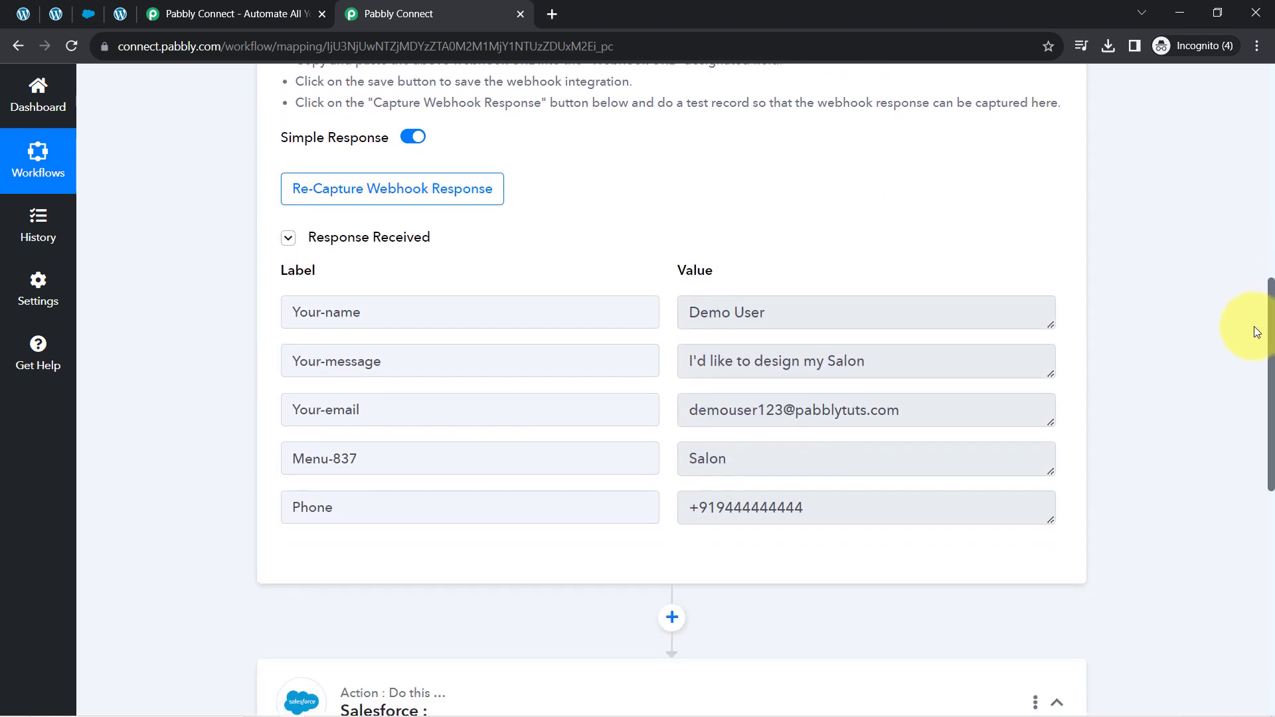
Step: Review the captured name, message, email, Salon design choice and phone values
{"action": "left_click_drag", "start_coordinate": [765, 250], "coordinate": [642, 278]}
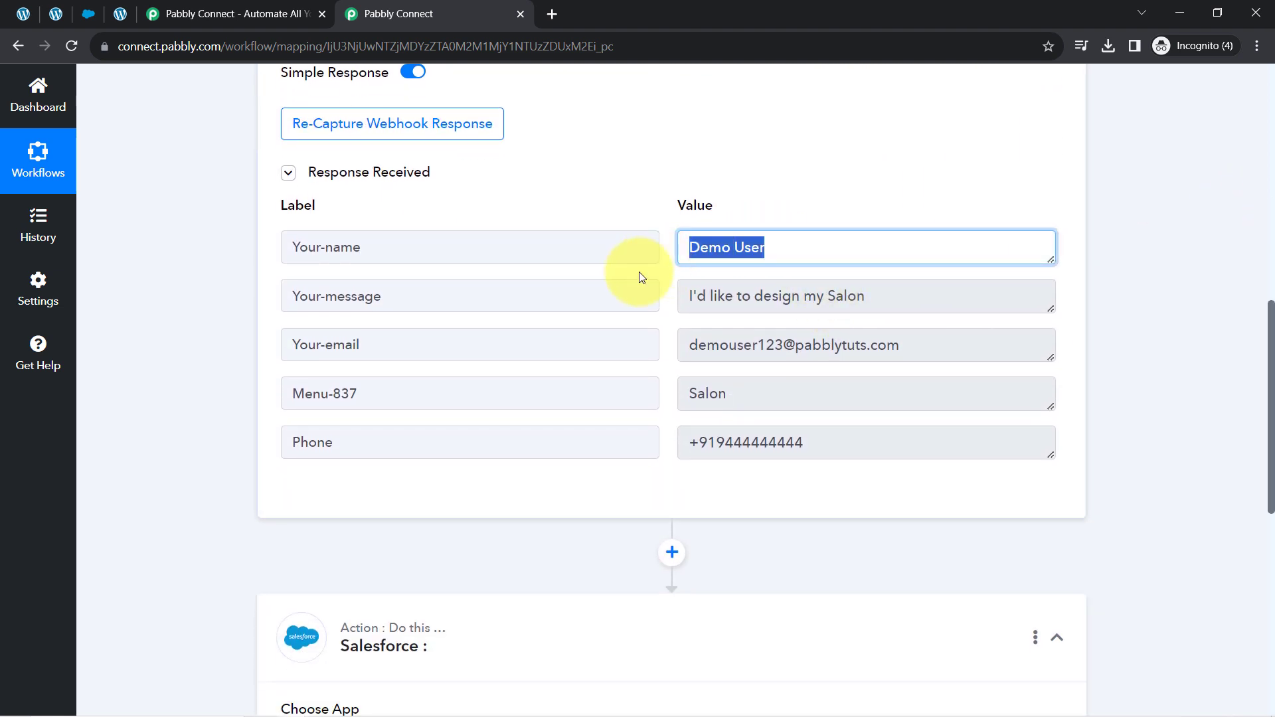
{"action": "left_click", "coordinate": [734, 247]}
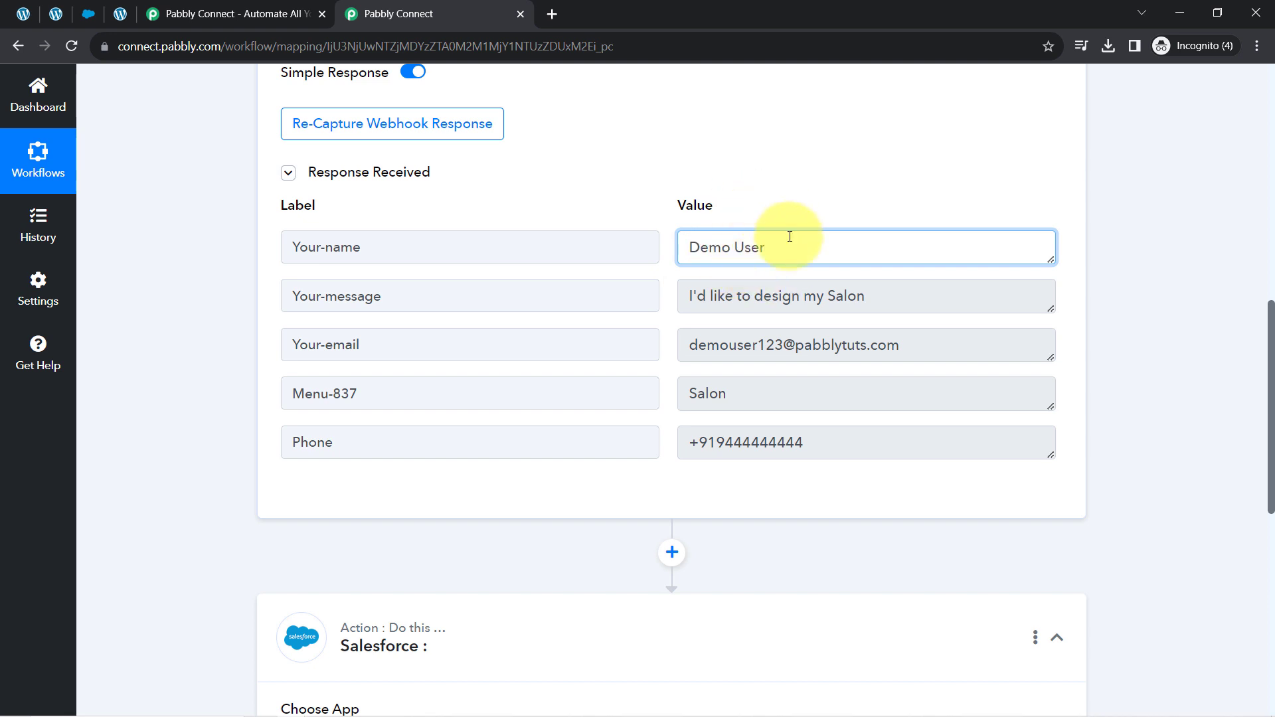
{"action": "left_click_drag", "start_coordinate": [718, 295], "coordinate": [854, 293]}
{"action": "double_click", "coordinate": [851, 296]}
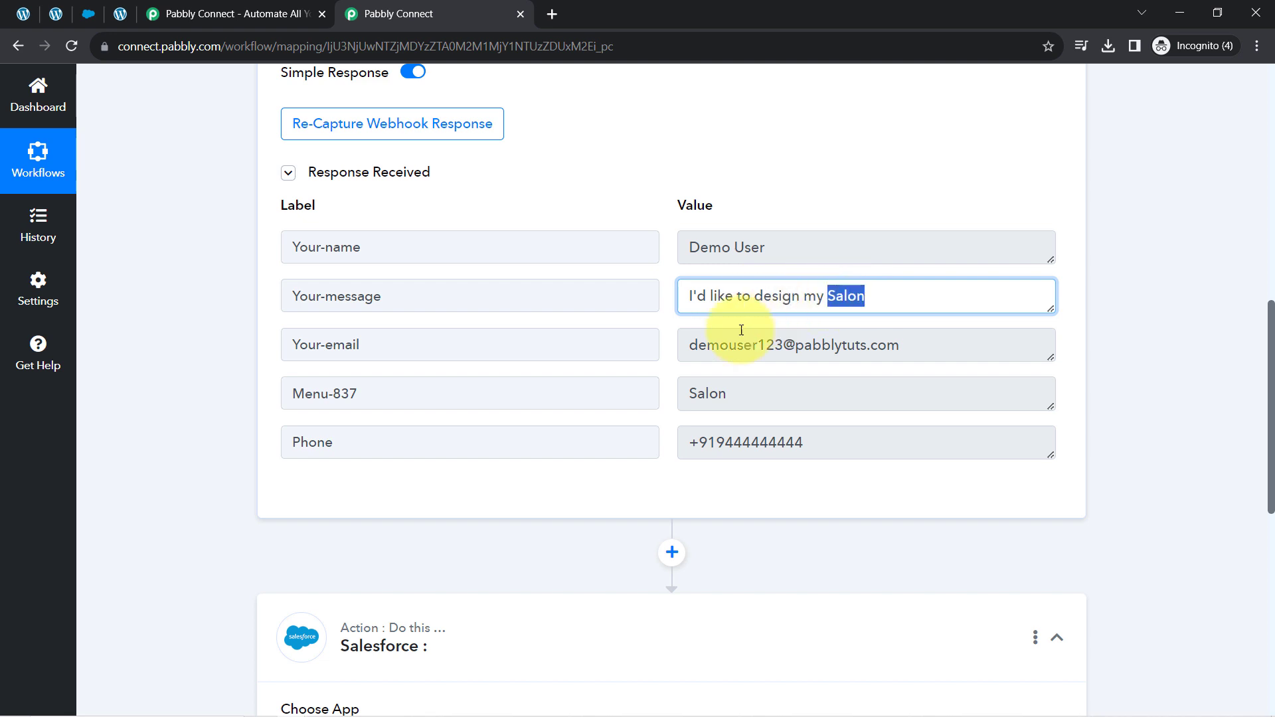
{"action": "left_click_drag", "start_coordinate": [720, 345], "coordinate": [884, 343]}
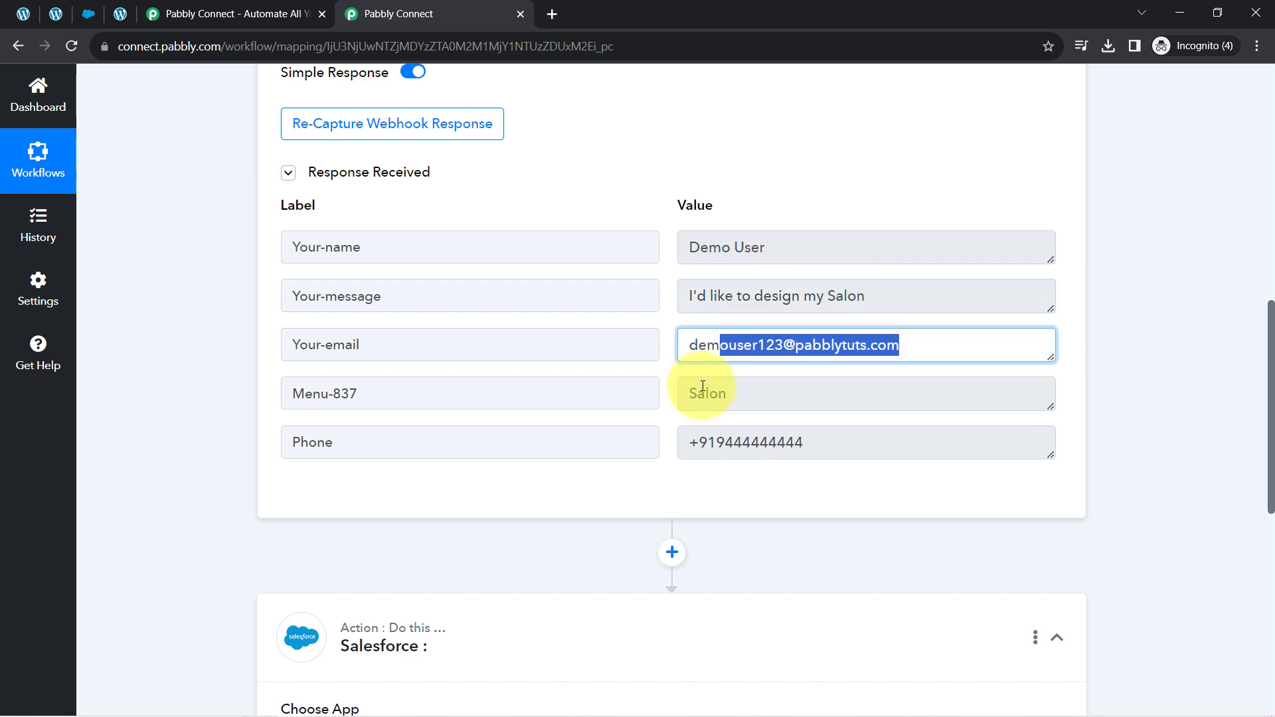
{"action": "left_click_drag", "start_coordinate": [718, 394], "coordinate": [788, 397]}
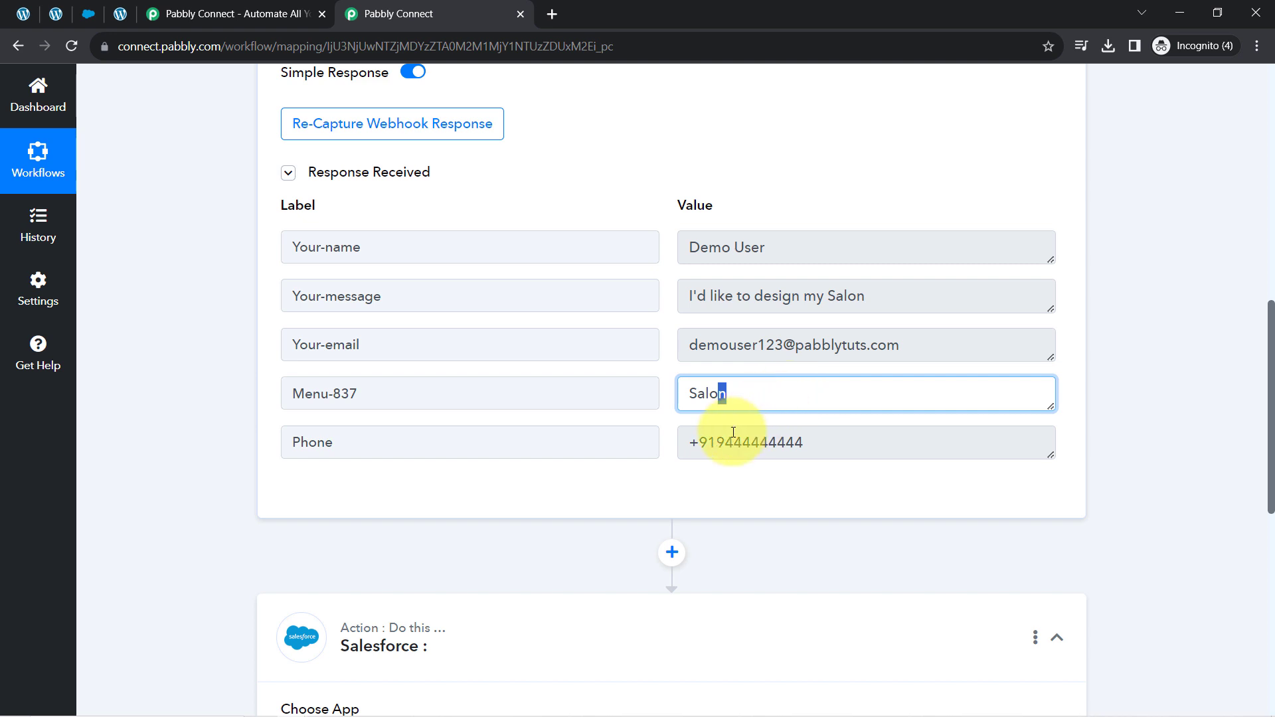
{"action": "left_click_drag", "start_coordinate": [726, 437], "coordinate": [803, 440]}
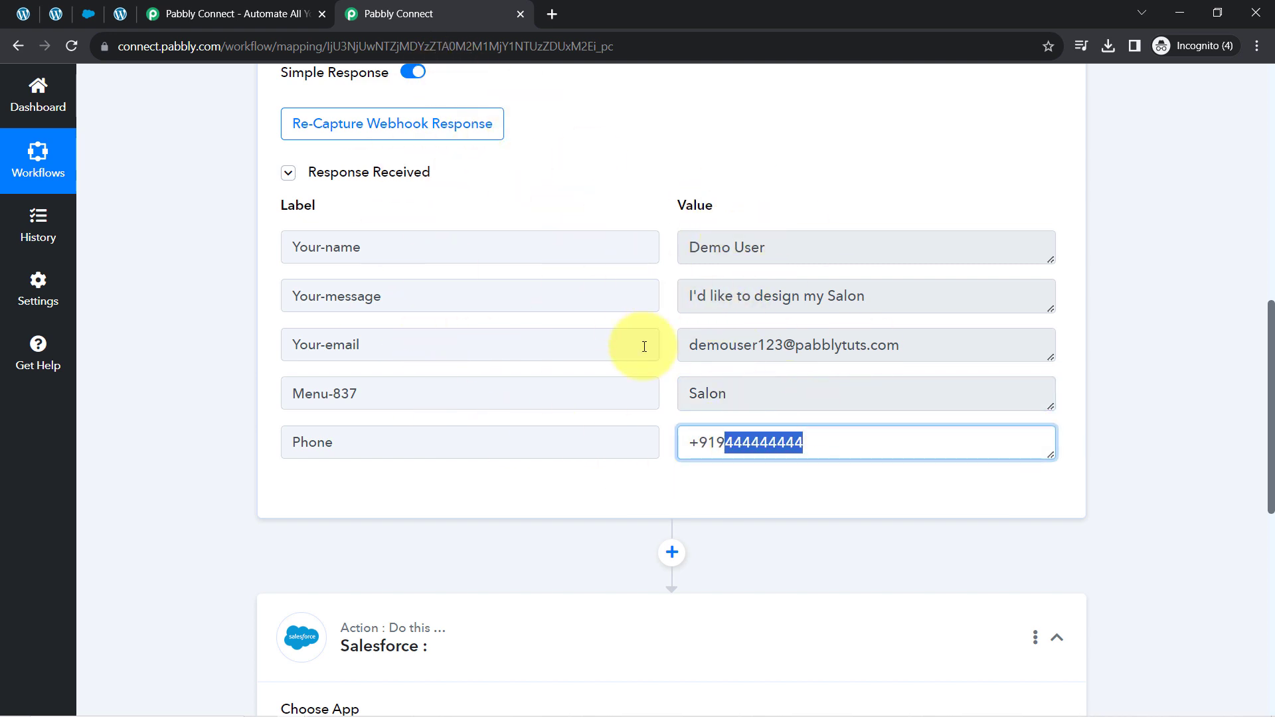
{"action": "left_click_drag", "start_coordinate": [1271, 360], "coordinate": [1255, 29]}
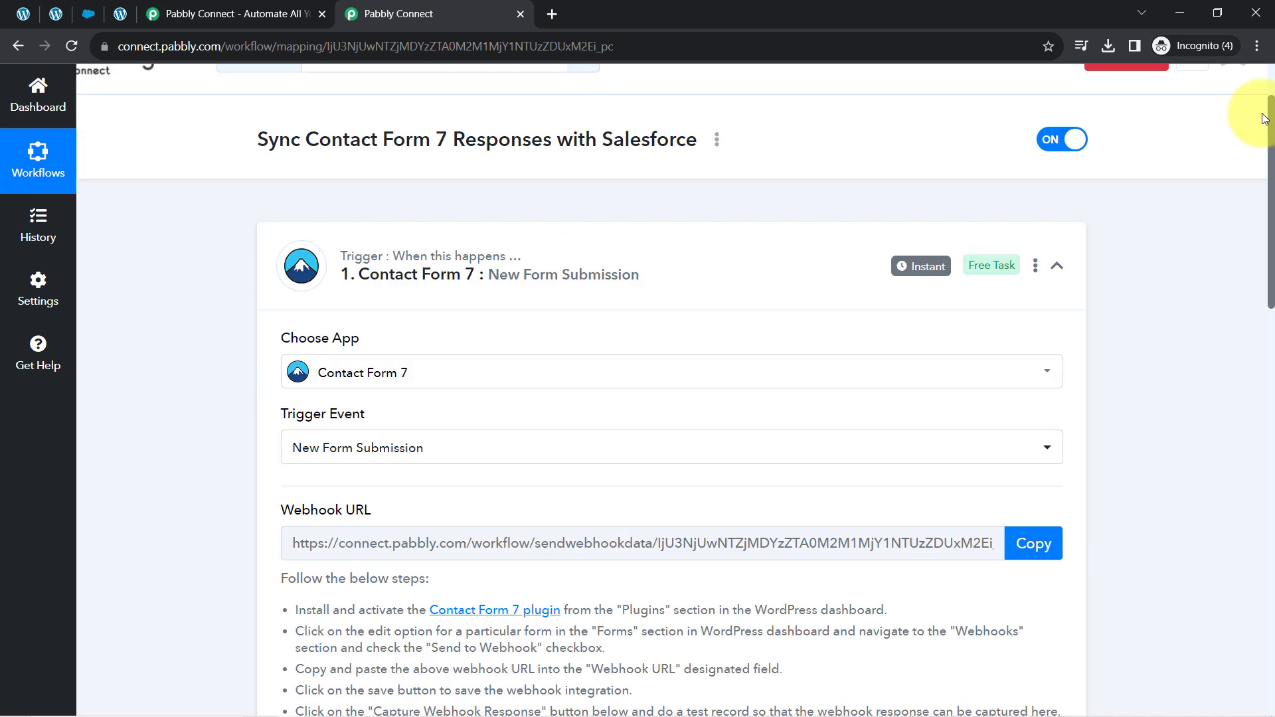
Step: Close the WordPress enquiry form tab and go back to the Pabbly Connect workflow
{"action": "left_click", "coordinate": [120, 12]}
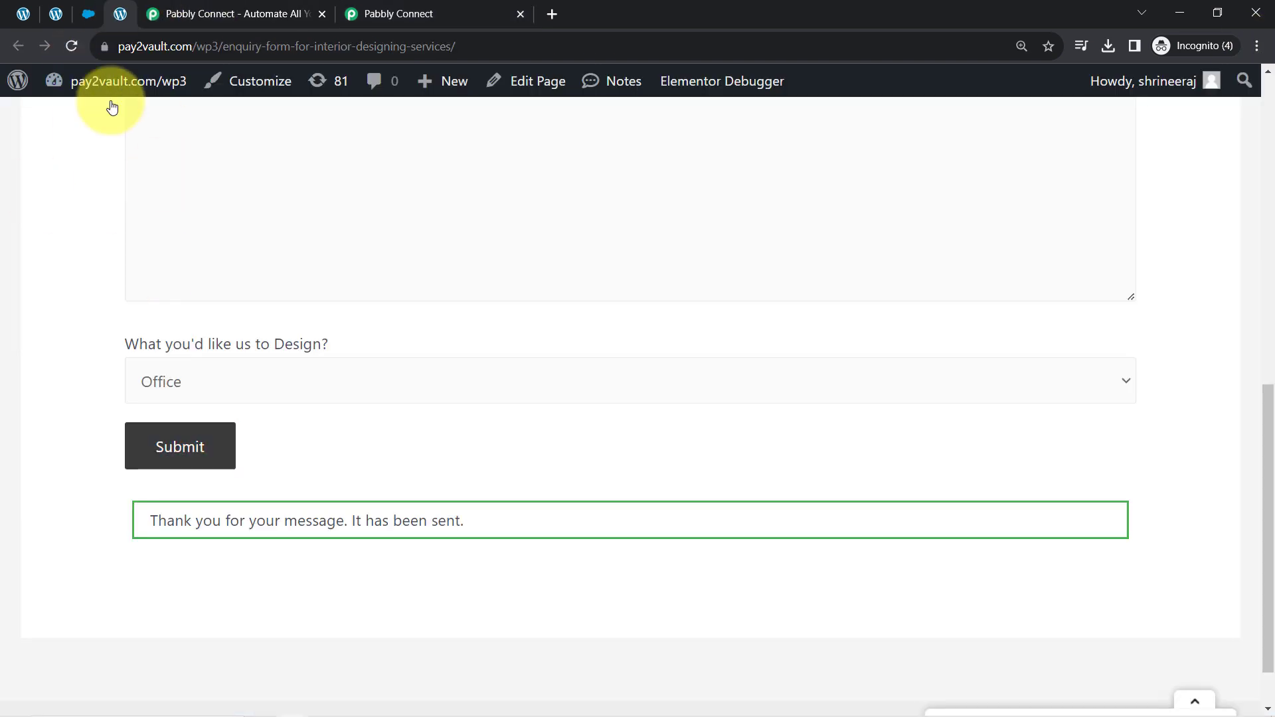
{"action": "right_click", "coordinate": [114, 8]}
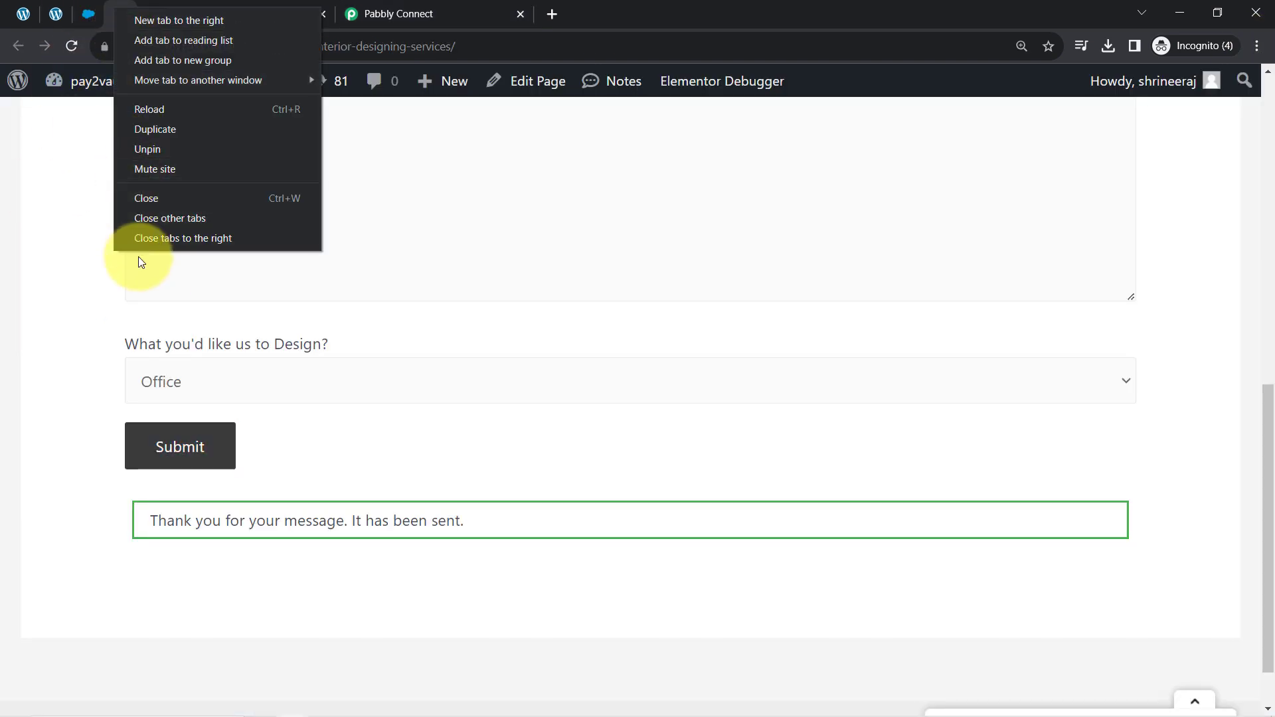
{"action": "left_click", "coordinate": [131, 198]}
{"action": "left_click", "coordinate": [309, 8]}
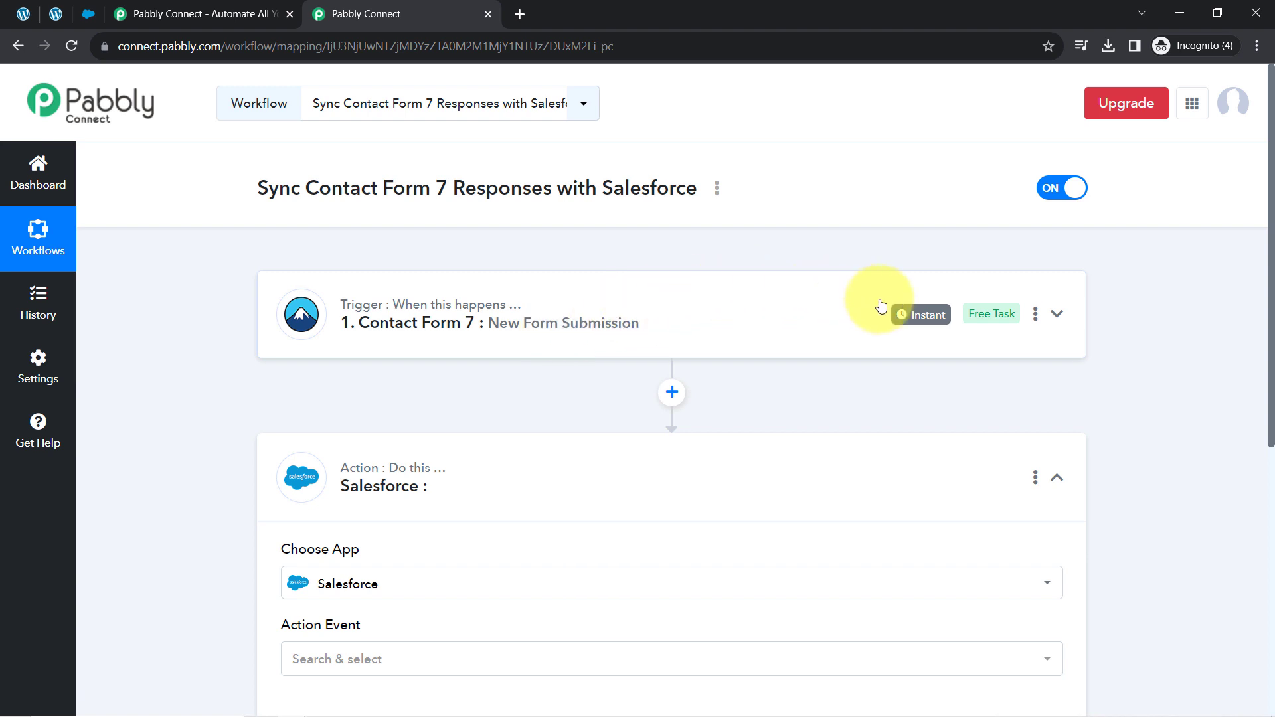
{"action": "mouse_move", "coordinate": [911, 317]}
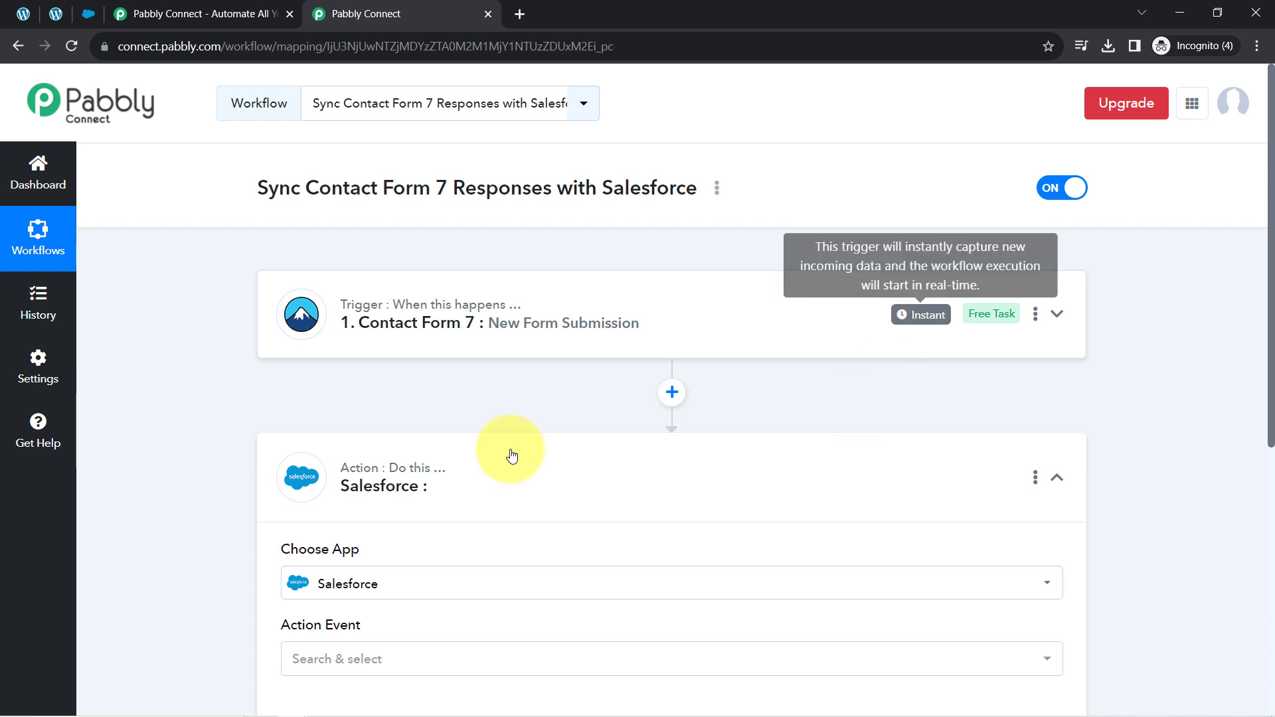
{"action": "mouse_move", "coordinate": [428, 291]}
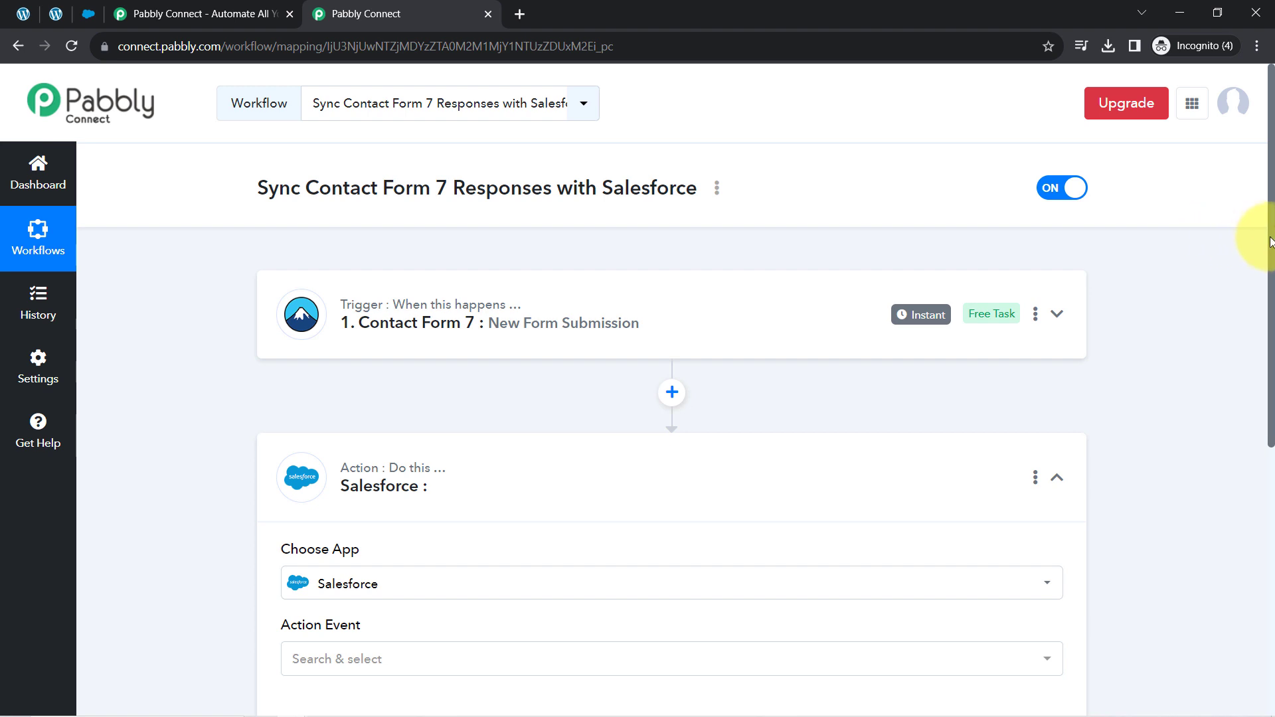
{"action": "left_click_drag", "start_coordinate": [1272, 236], "coordinate": [1247, 424]}
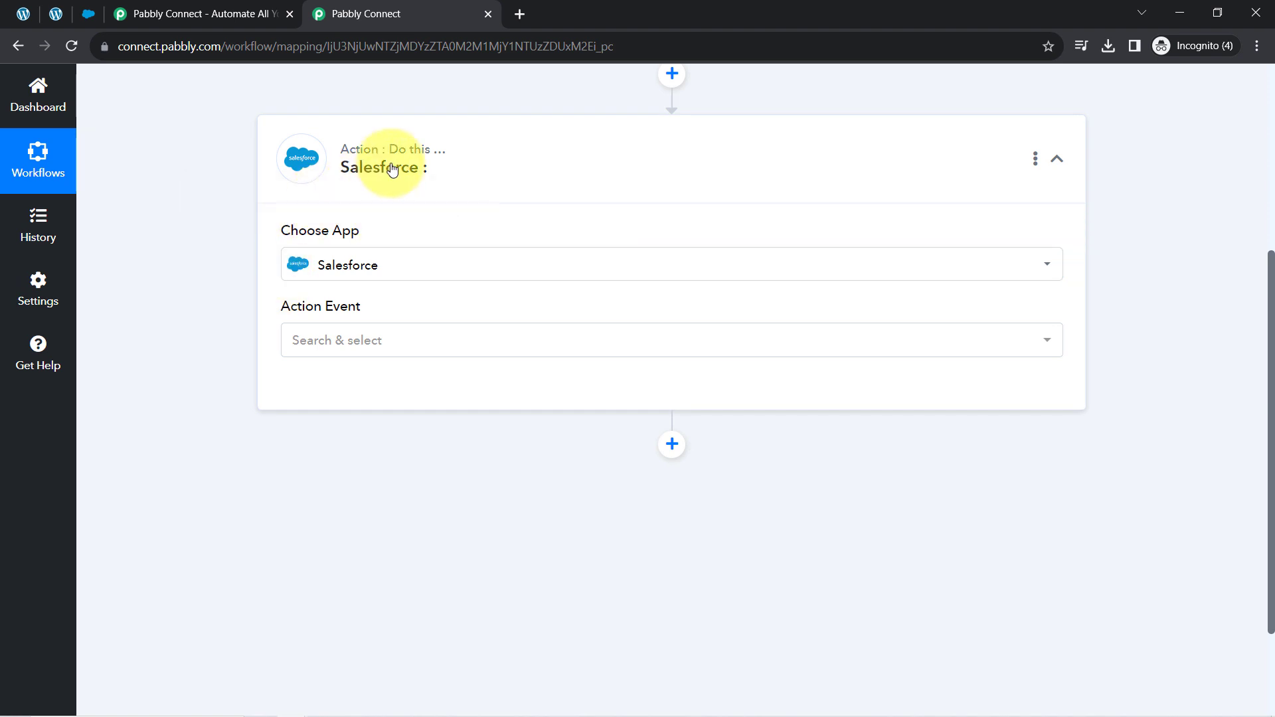
{"action": "left_click", "coordinate": [353, 273]}
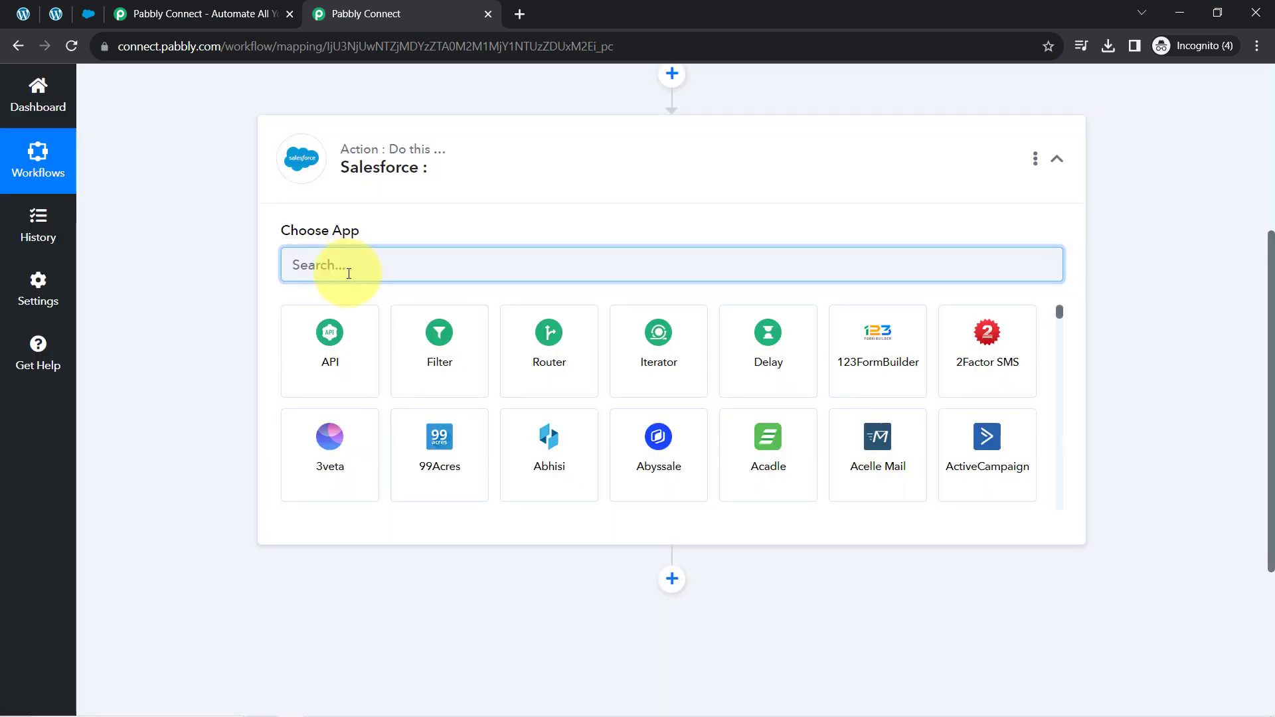
{"action": "type", "text": "acti"}
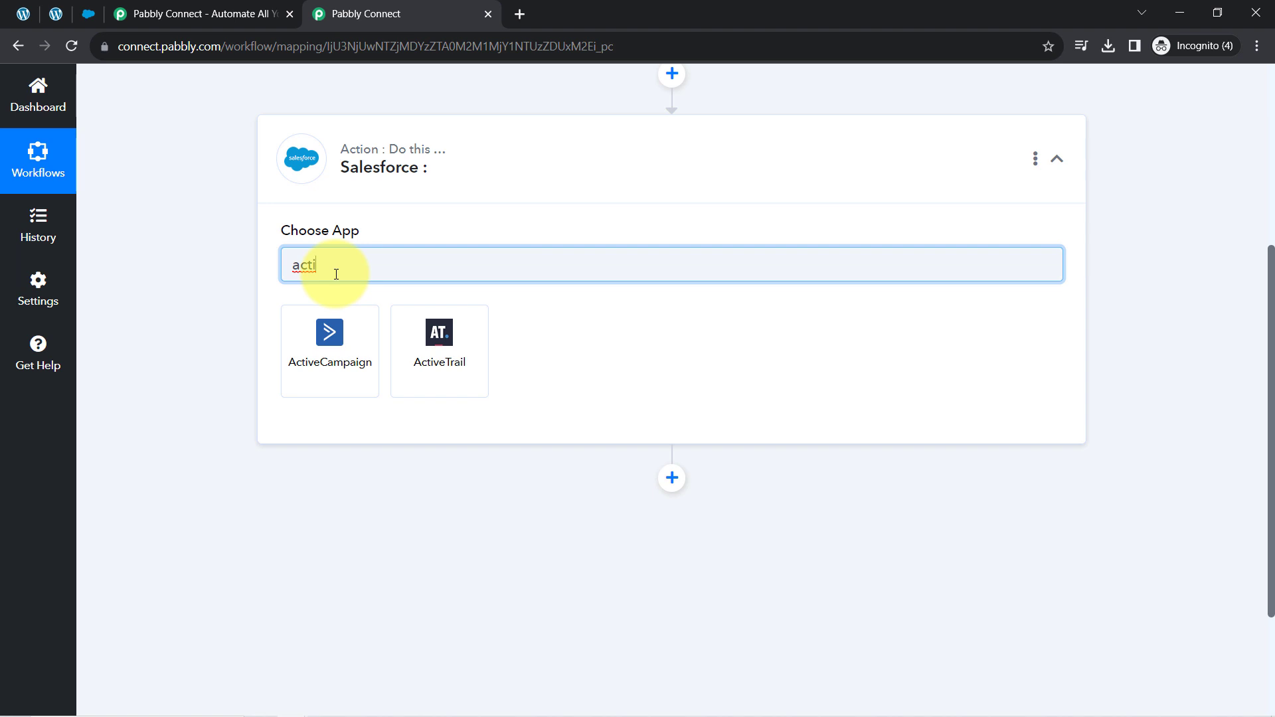
{"action": "key", "text": "BackSpace"}
{"action": "key", "text": "BackSpace"}
{"action": "key", "text": "BackSpace"}
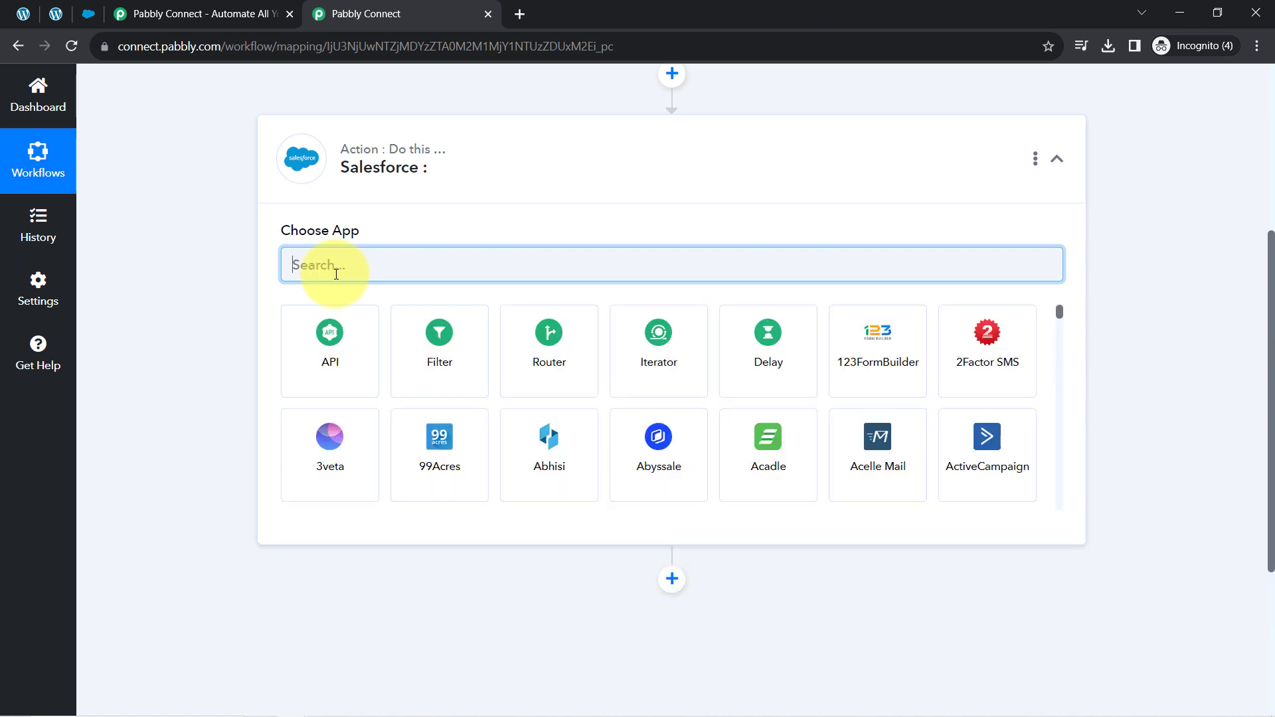
{"action": "type", "text": "mailch"}
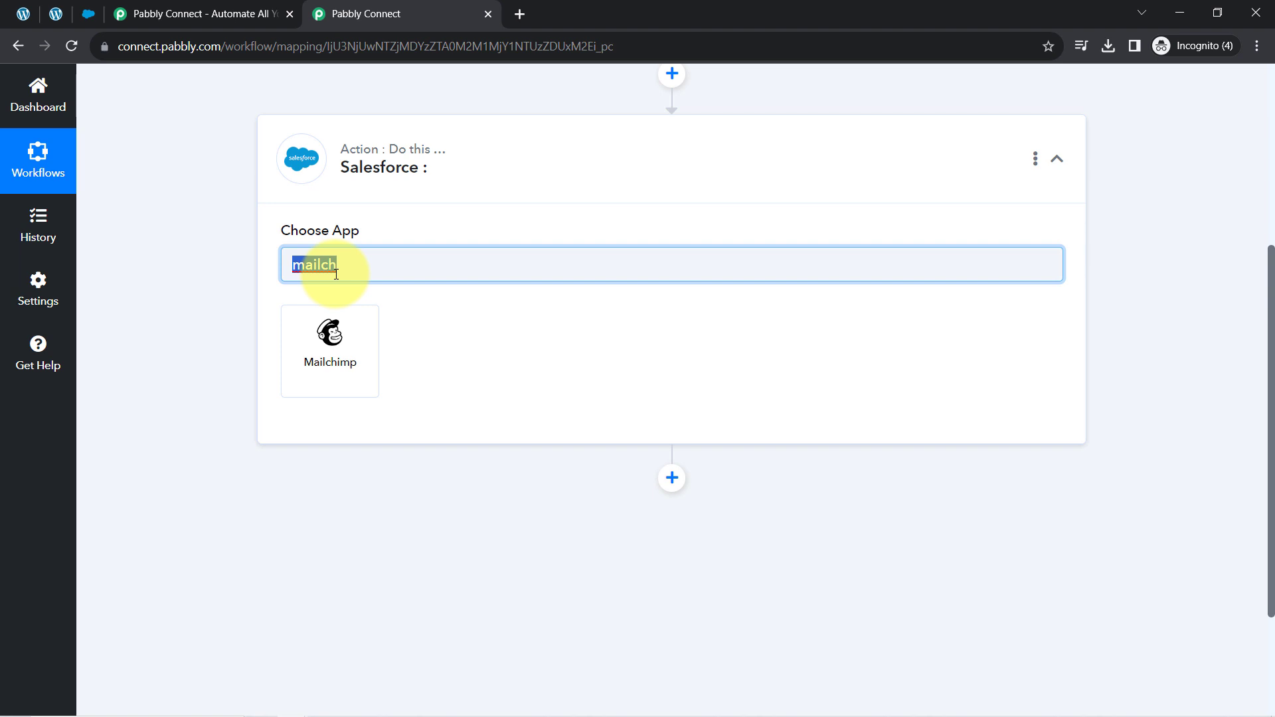
{"action": "type", "text": "salesf"}
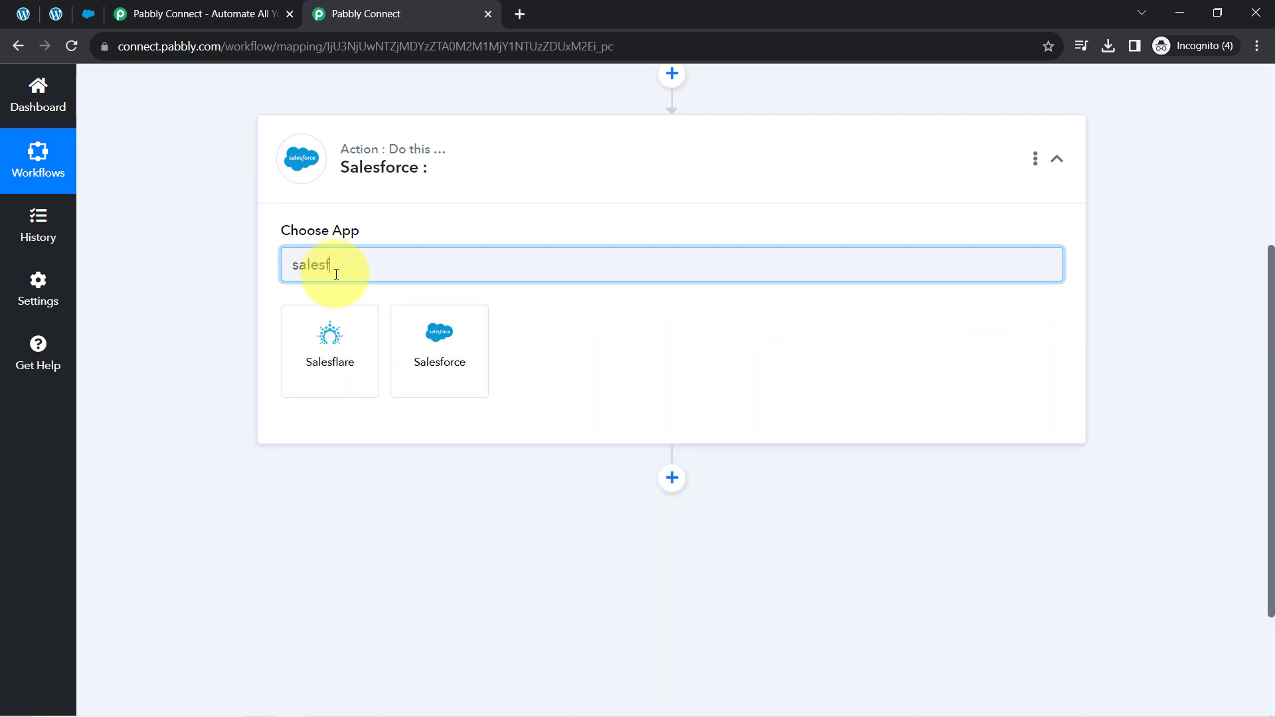
{"action": "left_click", "coordinate": [440, 340]}
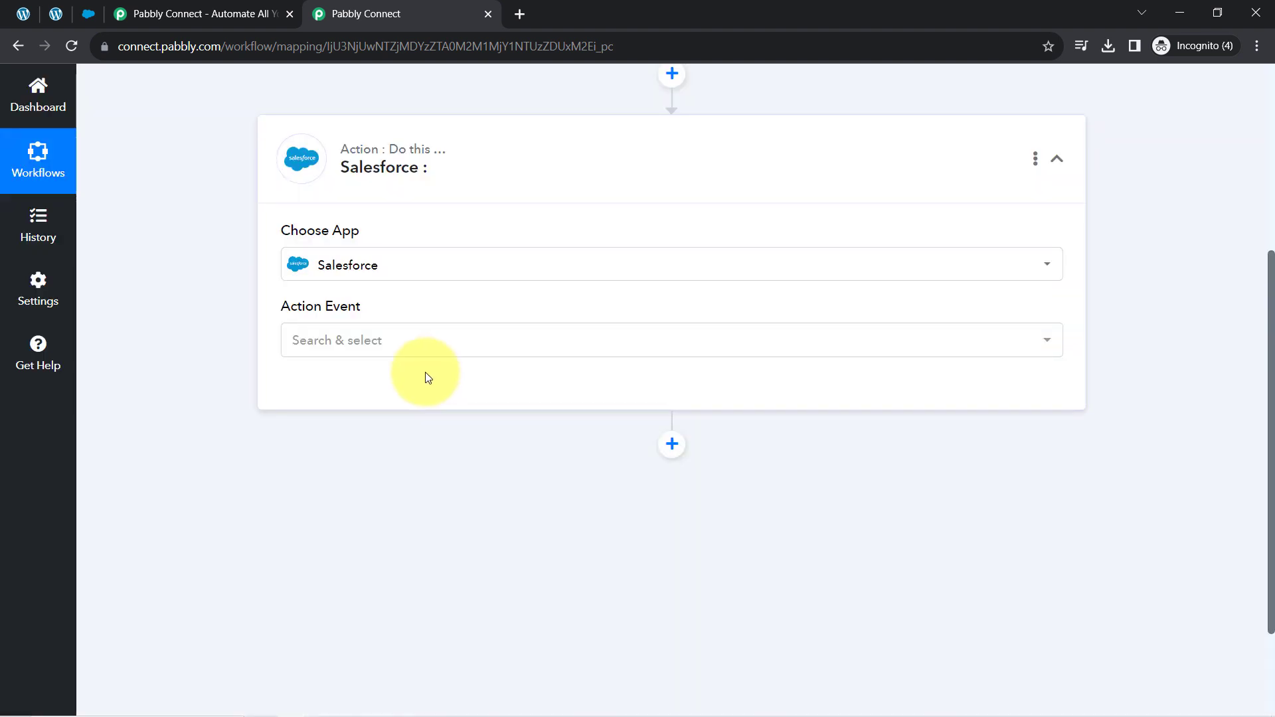
Step: Set the Salesforce action event to Create Contact
{"action": "left_click", "coordinate": [317, 344]}
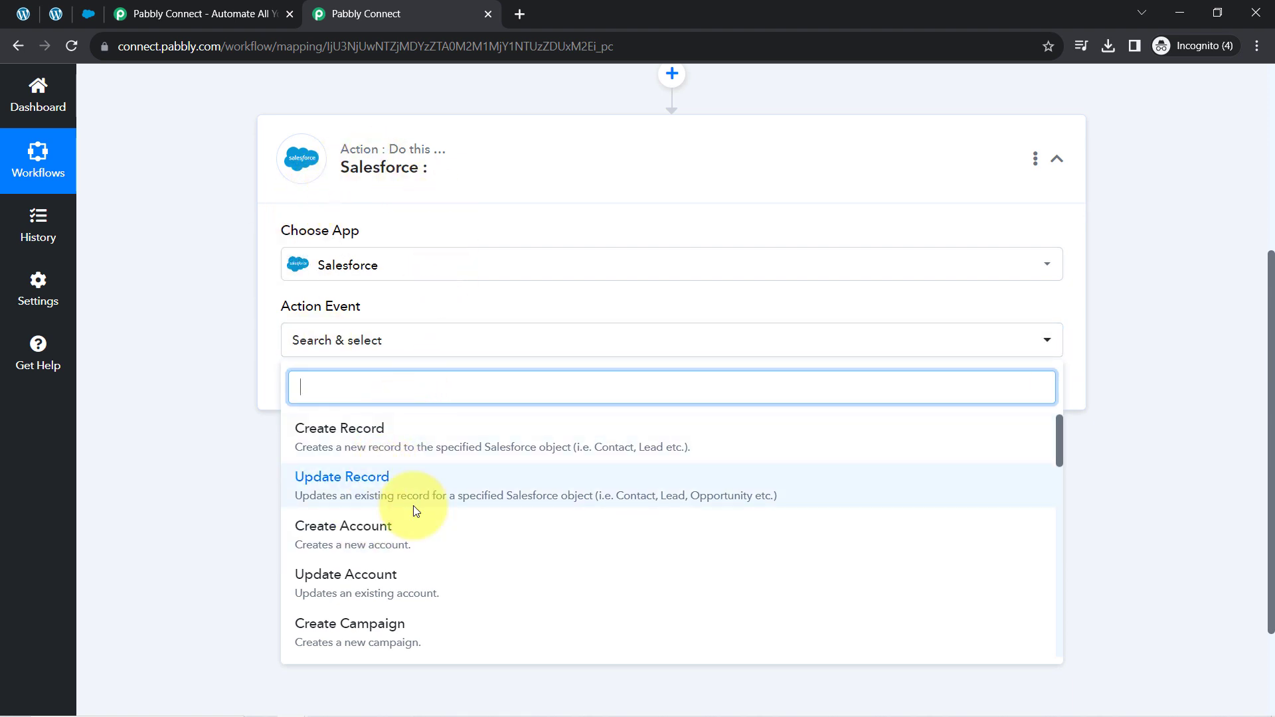
{"action": "scroll", "coordinate": [413, 505], "scroll_direction": "up", "scroll_amount": 4}
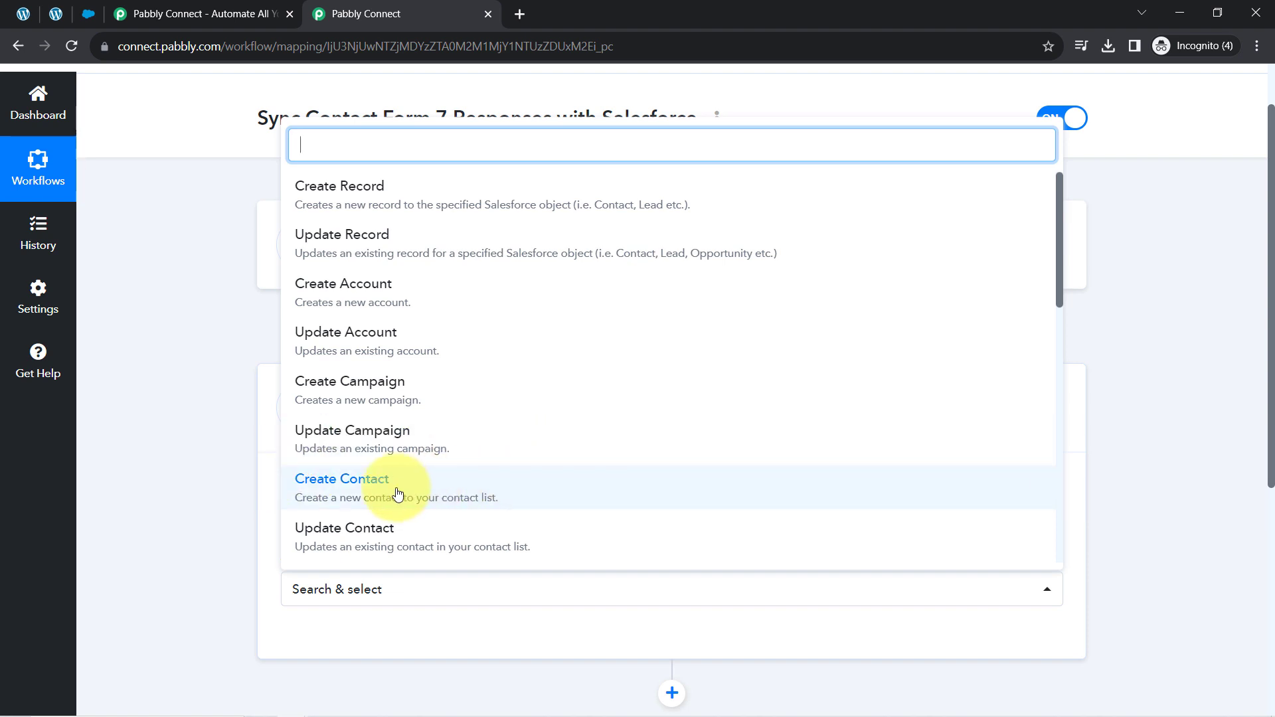
{"action": "left_click", "coordinate": [397, 493]}
Step: Add a new Salesforce connection and begin authorising it with Connect With Salesforce
{"action": "scroll", "coordinate": [246, 412], "scroll_direction": "down", "scroll_amount": 1}
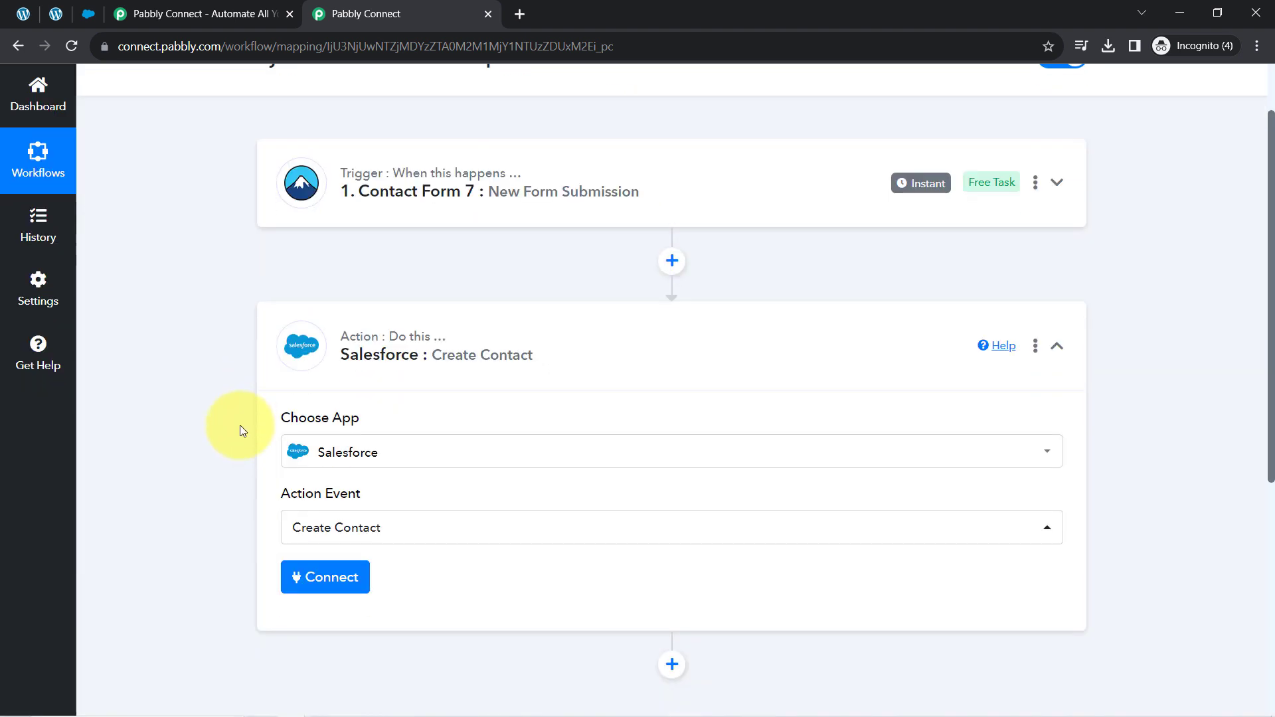
{"action": "scroll", "coordinate": [285, 412], "scroll_direction": "down", "scroll_amount": 3}
{"action": "left_click", "coordinate": [336, 399]}
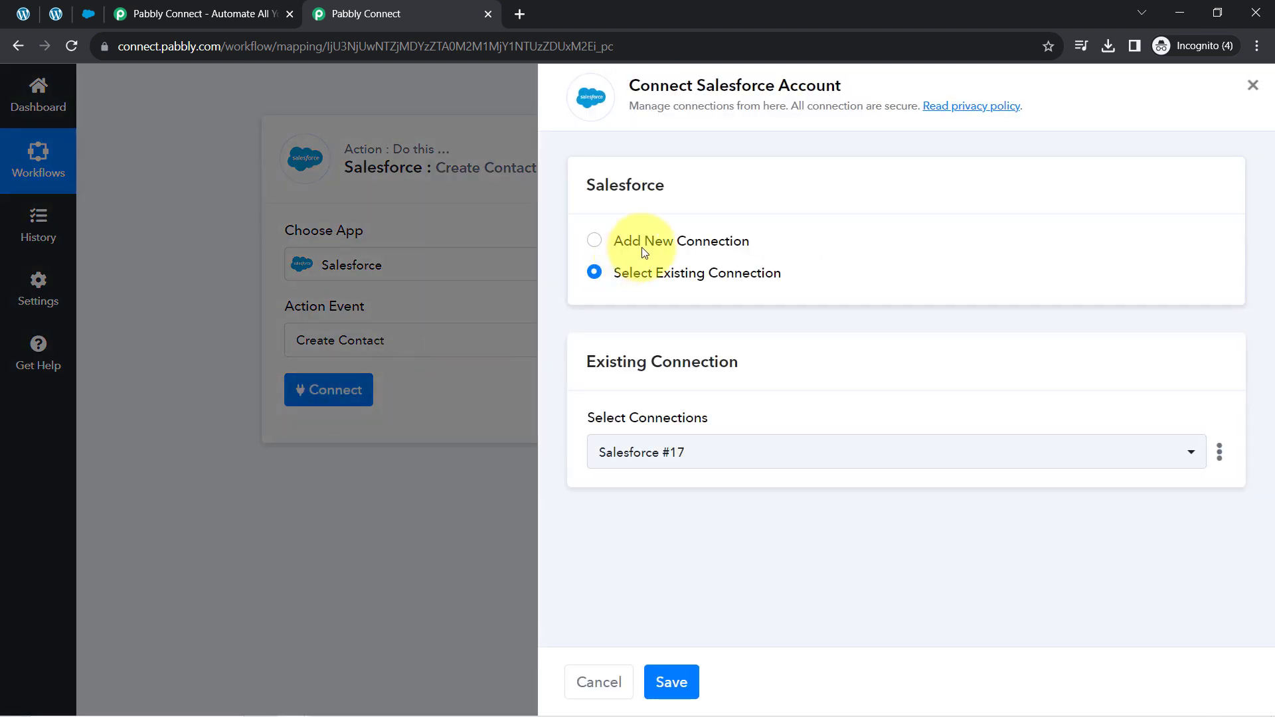
{"action": "left_click", "coordinate": [643, 251]}
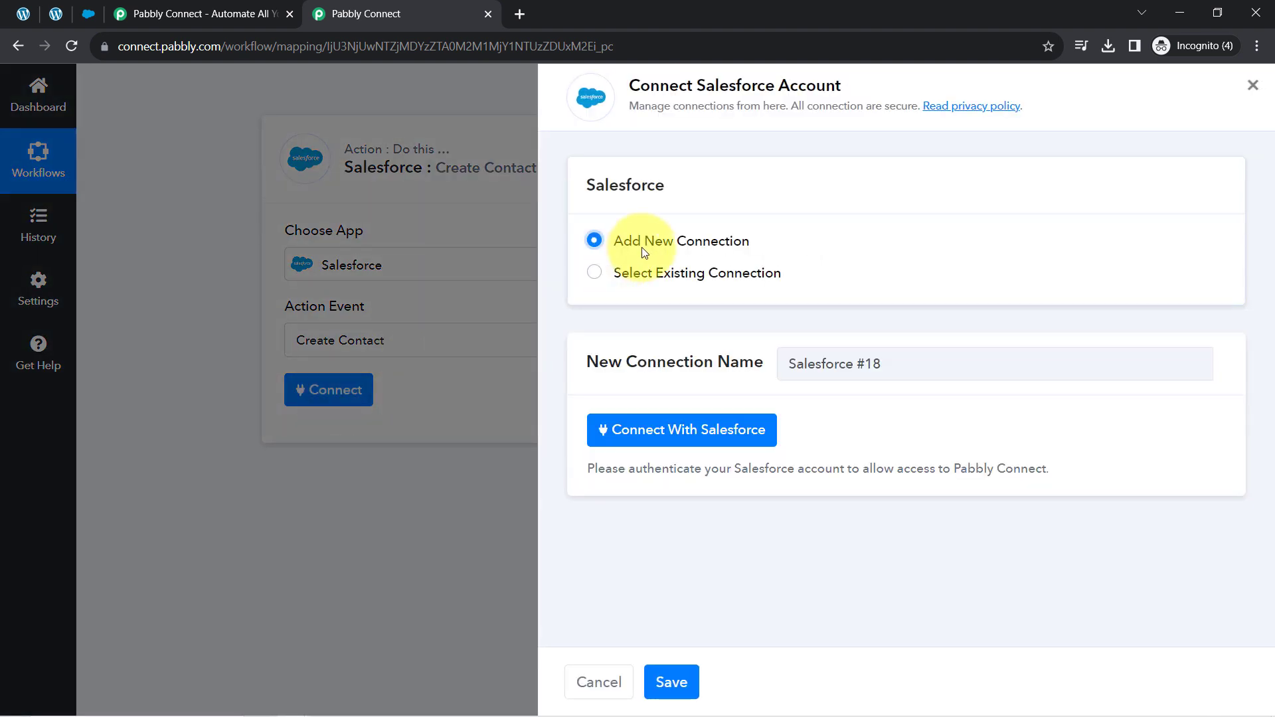
{"action": "left_click", "coordinate": [642, 433]}
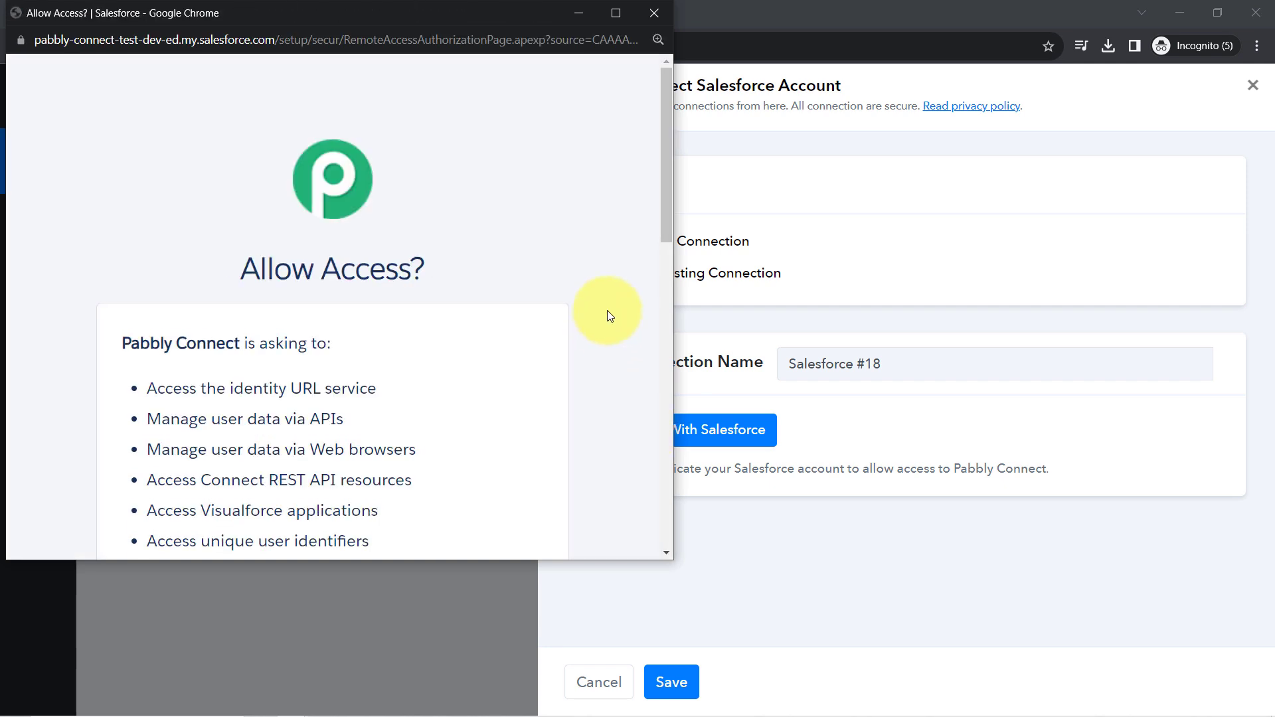
Step: Allow Pabbly Connect access in Salesforce and dismiss the authorization success message
{"action": "left_click_drag", "start_coordinate": [667, 173], "coordinate": [607, 488]}
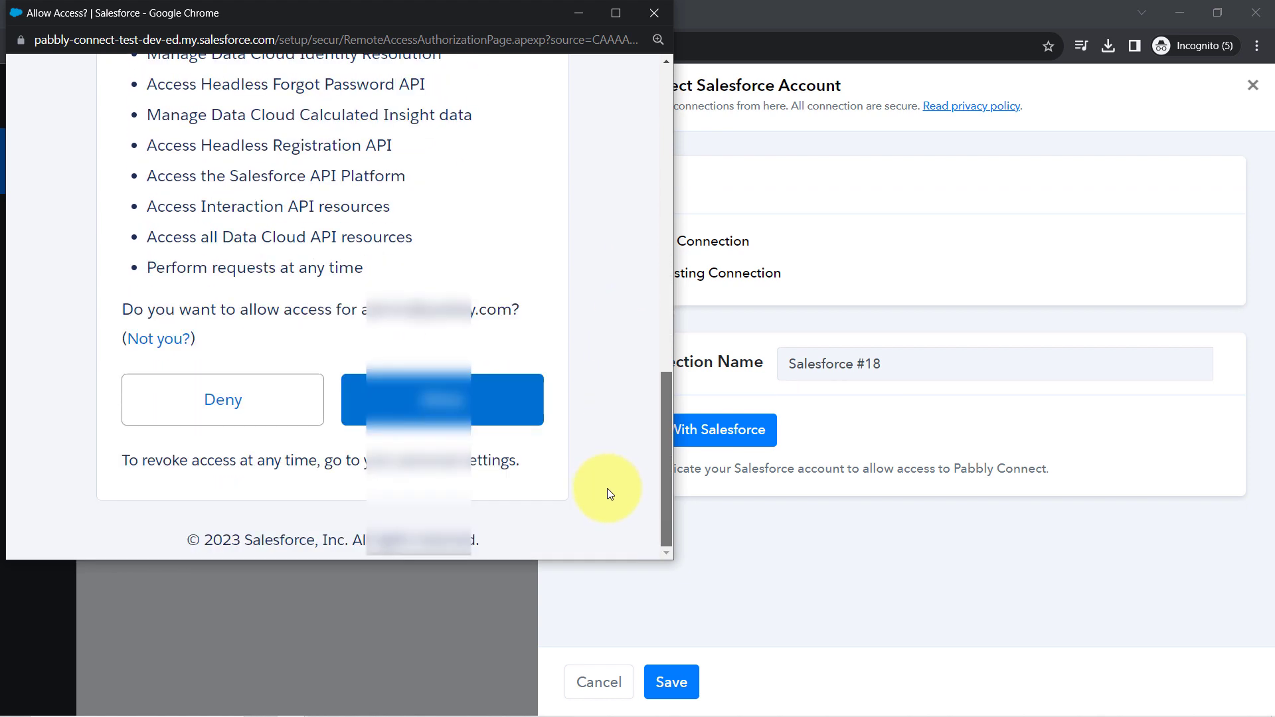
{"action": "left_click", "coordinate": [420, 420]}
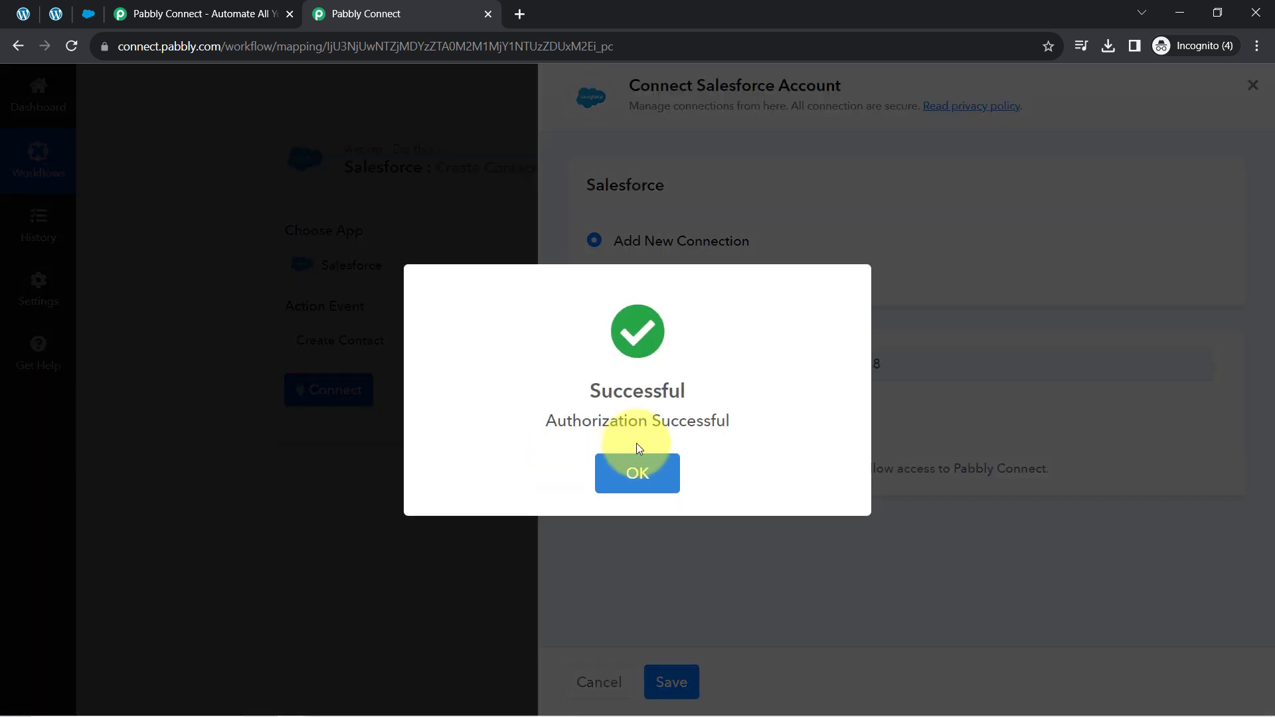
{"action": "left_click", "coordinate": [638, 461]}
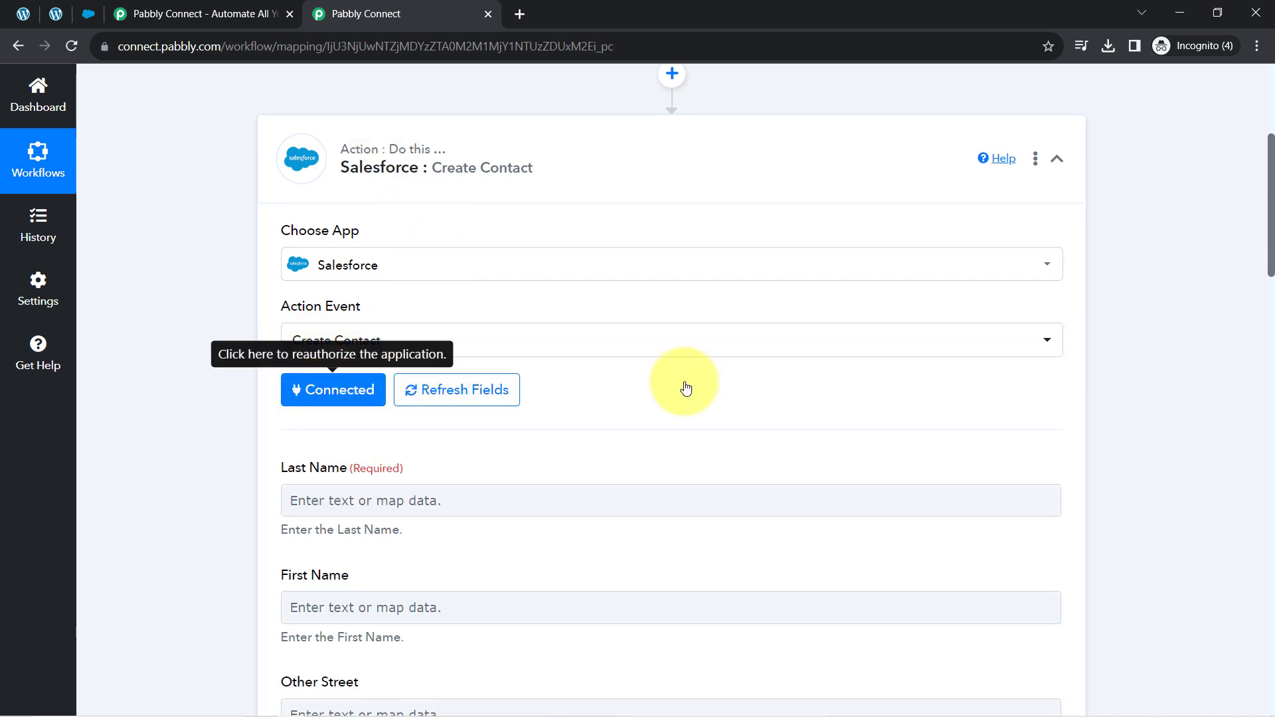
{"action": "left_click_drag", "start_coordinate": [1272, 159], "coordinate": [1233, 530]}
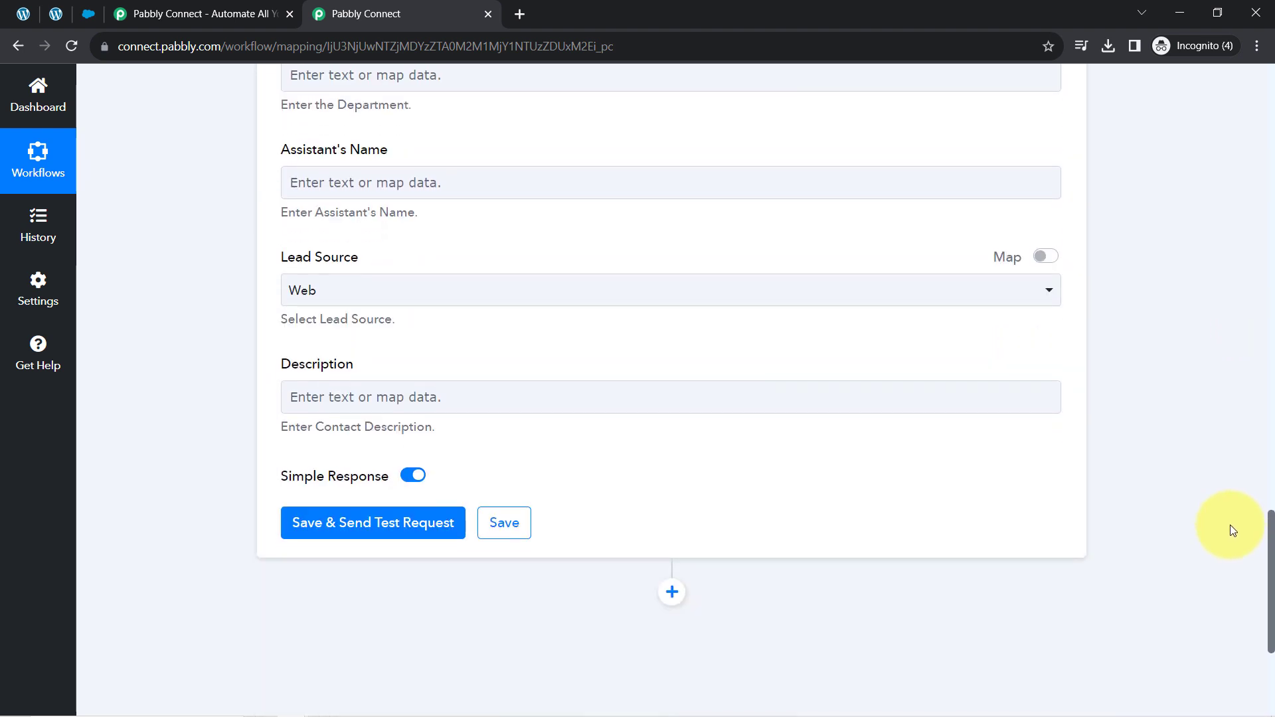
{"action": "left_click_drag", "start_coordinate": [1233, 530], "coordinate": [1250, 205]}
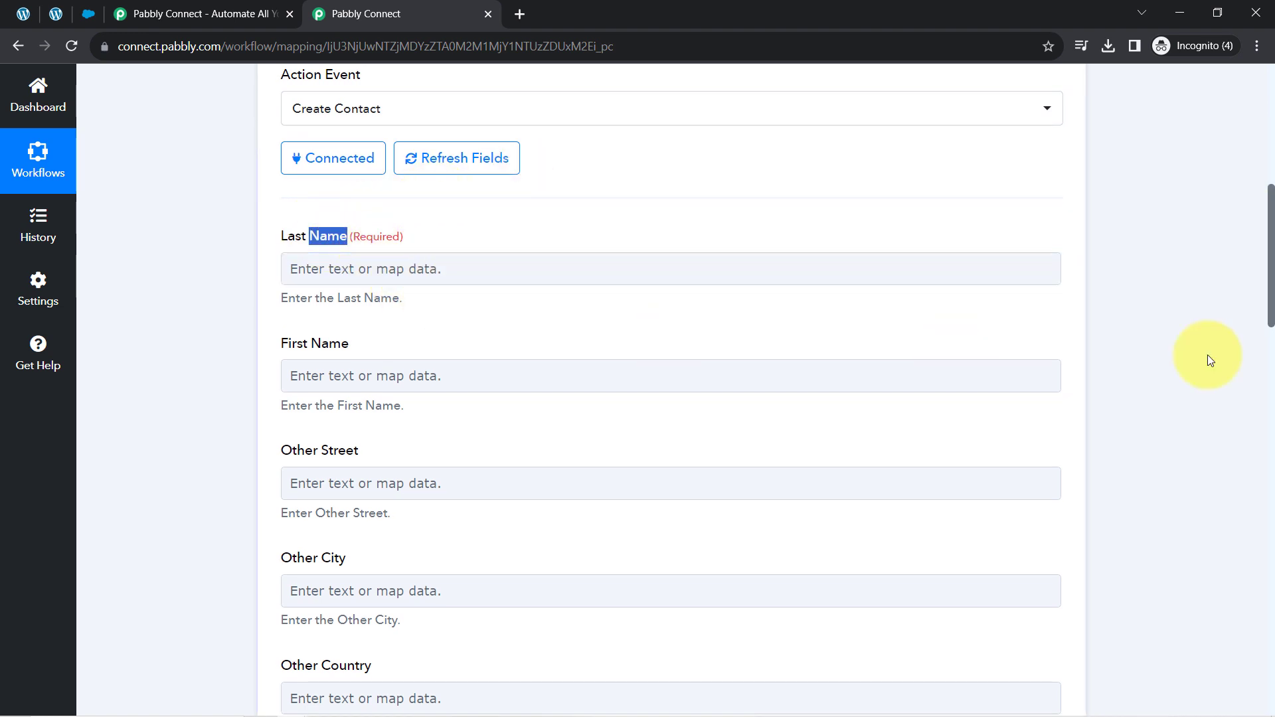
{"action": "scroll", "coordinate": [1273, 295], "scroll_direction": "up", "scroll_amount": 8}
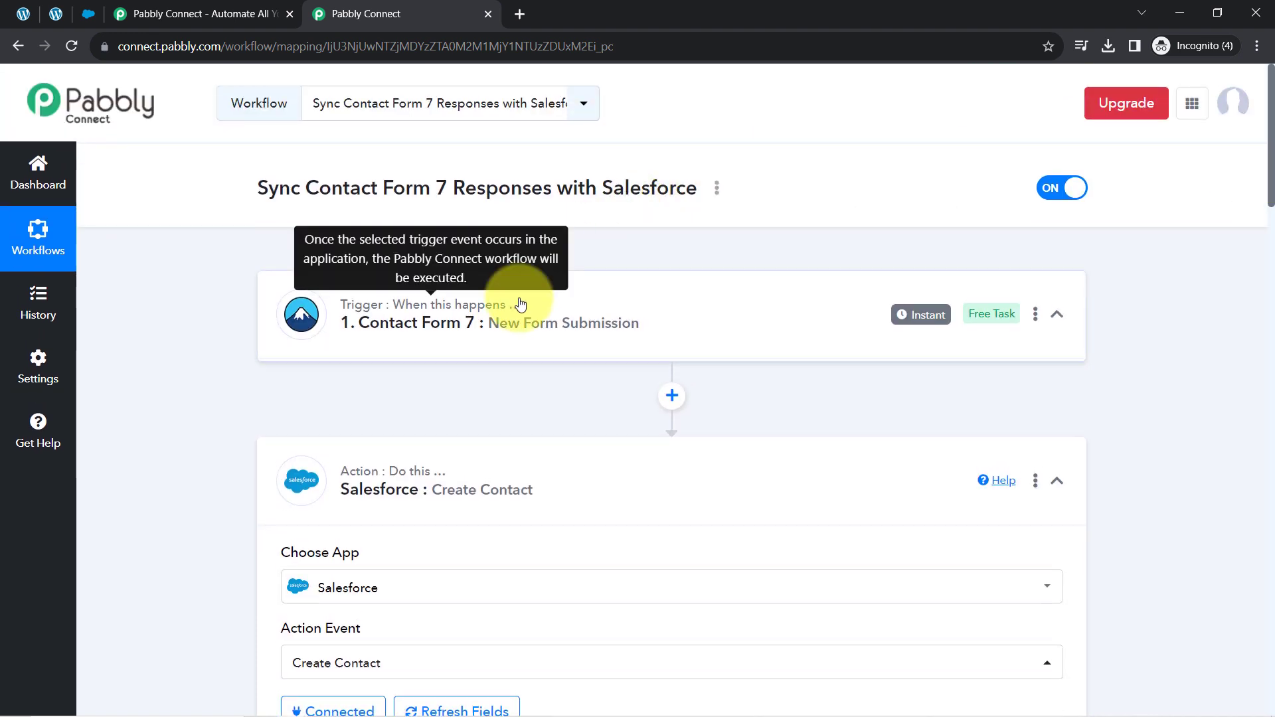
{"action": "left_click", "coordinate": [525, 305]}
{"action": "left_click_drag", "start_coordinate": [1271, 139], "coordinate": [1269, 265]}
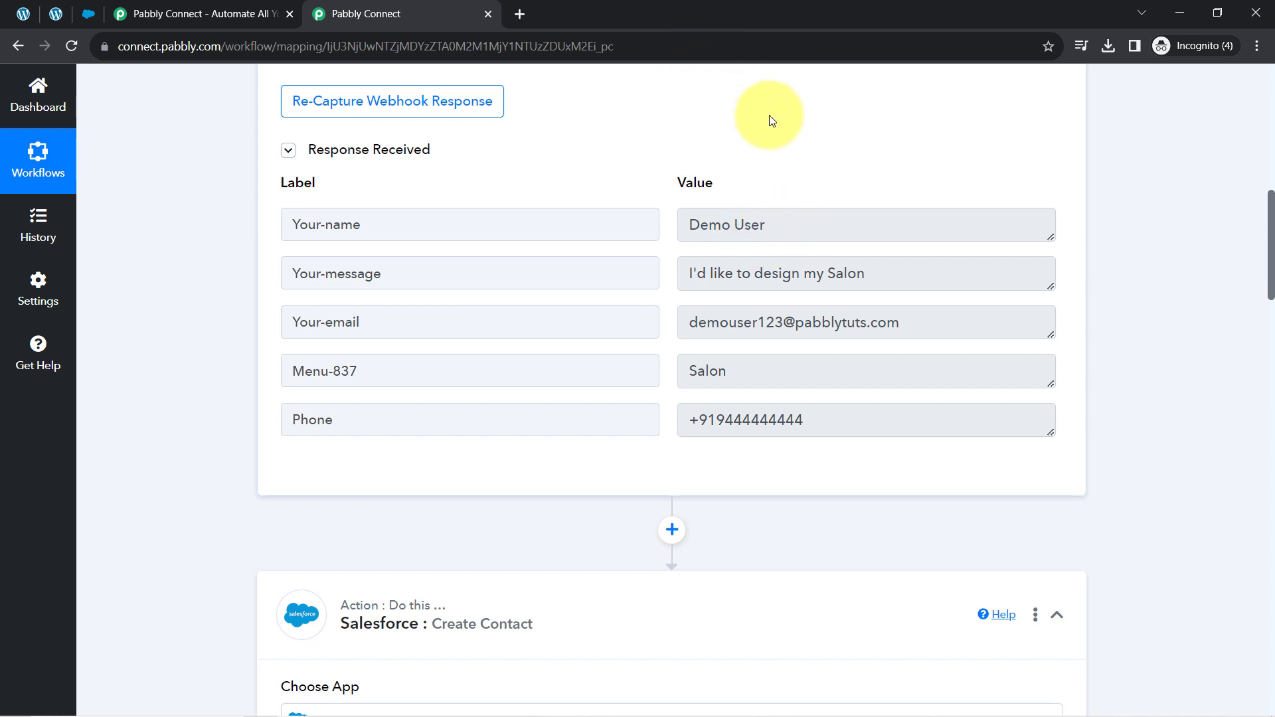
{"action": "left_click", "coordinate": [733, 215]}
{"action": "left_click_drag", "start_coordinate": [717, 273], "coordinate": [800, 274]}
{"action": "left_click_drag", "start_coordinate": [1271, 214], "coordinate": [1270, 347]}
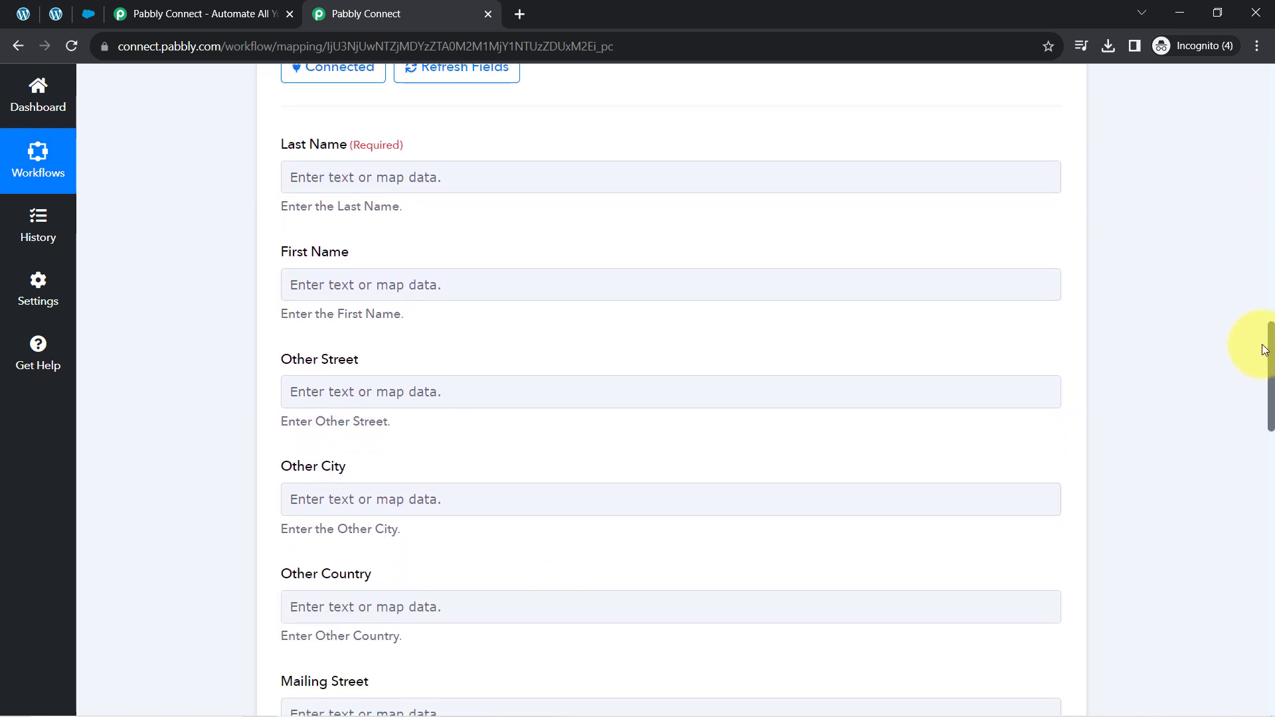
Step: Map the form's Your-name value into the contact's First Name field
{"action": "left_click", "coordinate": [307, 285]}
{"action": "left_click", "coordinate": [307, 286]}
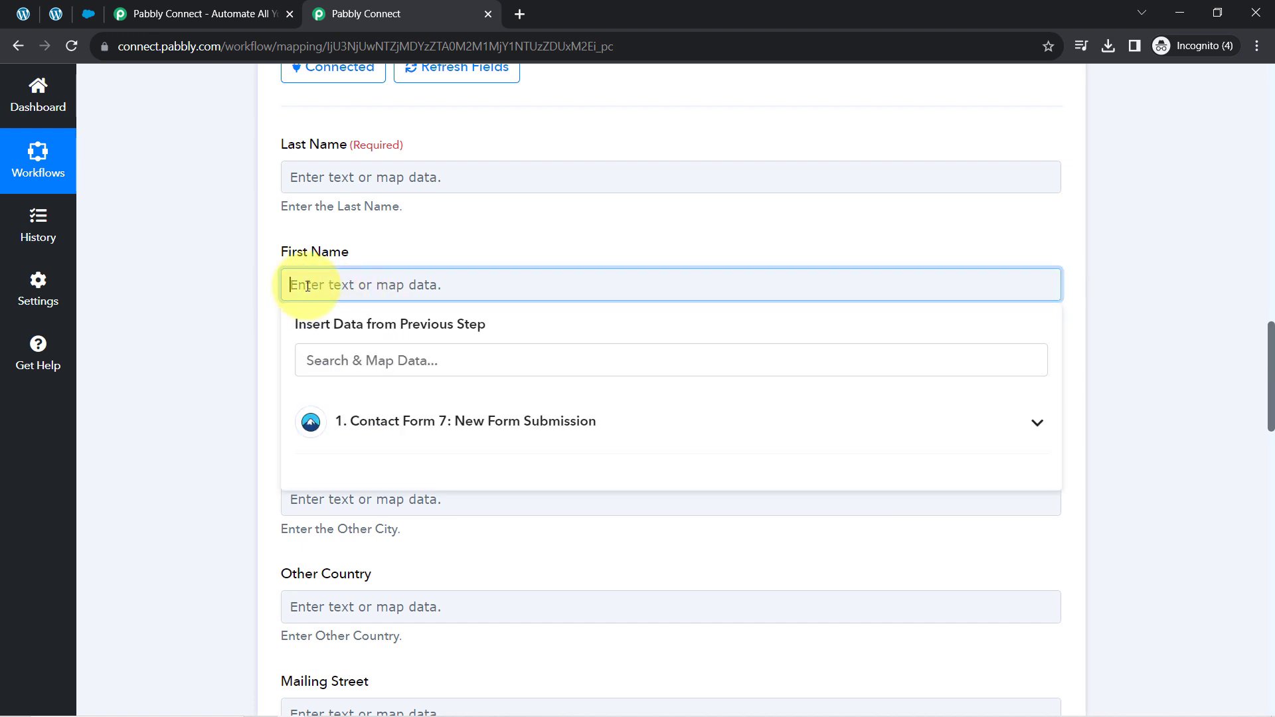
{"action": "left_click", "coordinate": [459, 437]}
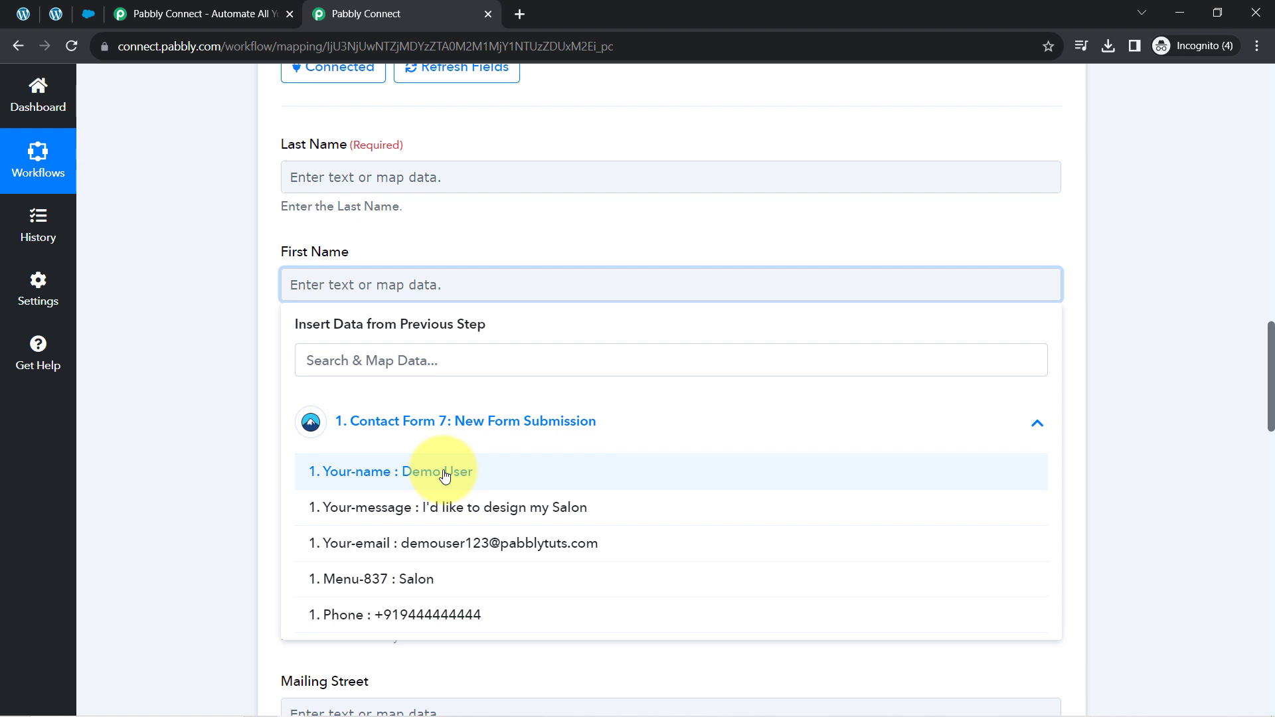
{"action": "left_click", "coordinate": [400, 473]}
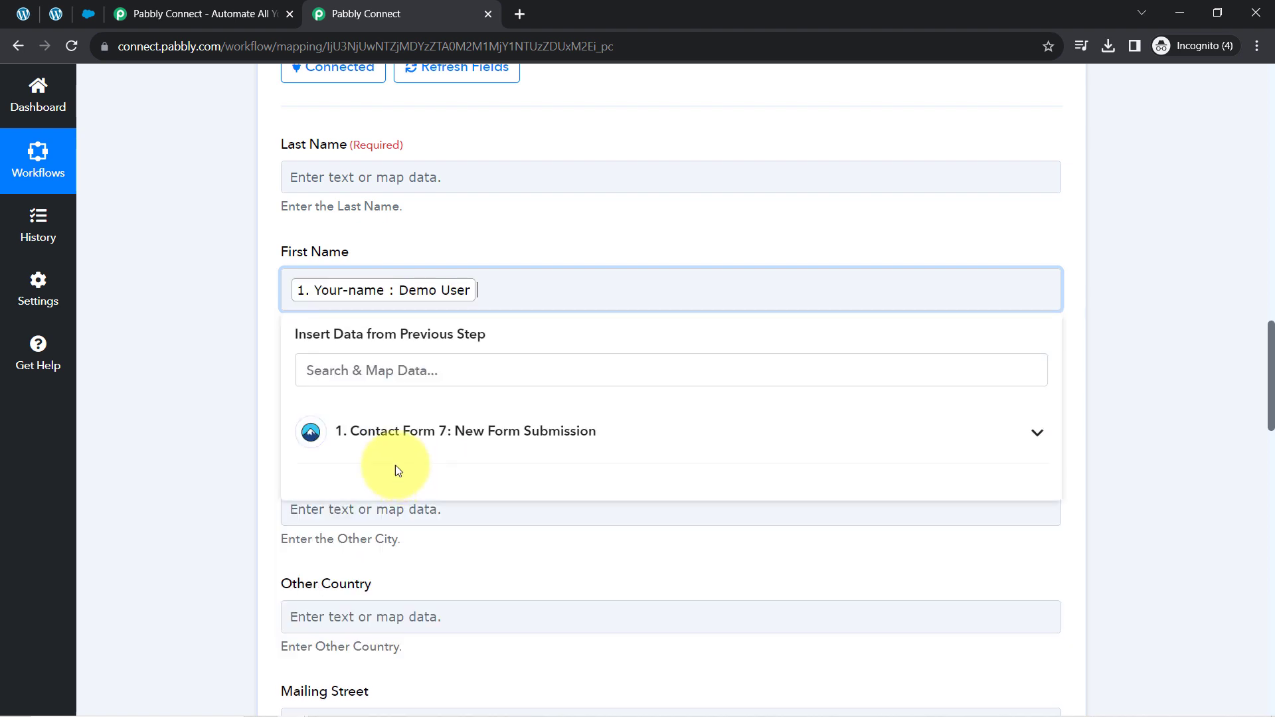
{"action": "left_click", "coordinate": [241, 343]}
Step: Map Your-name into the contact's Last Name field as well
{"action": "left_click", "coordinate": [326, 170]}
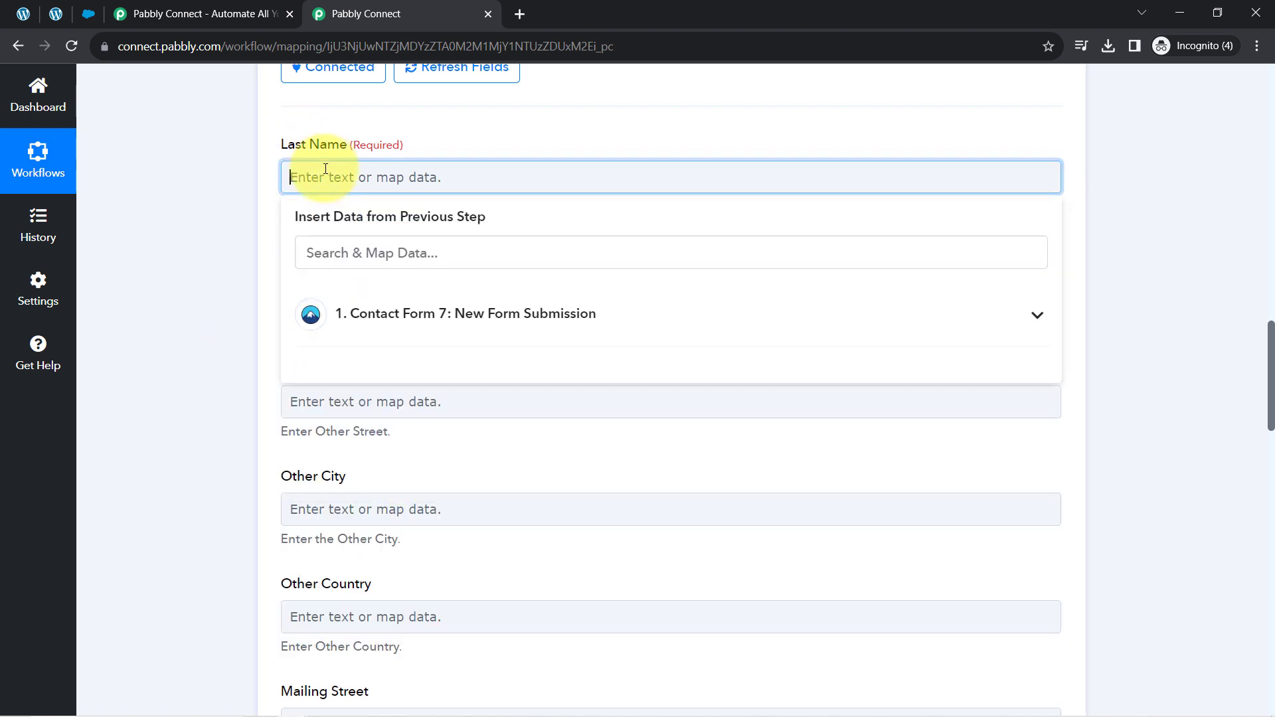
{"action": "left_click", "coordinate": [345, 313]}
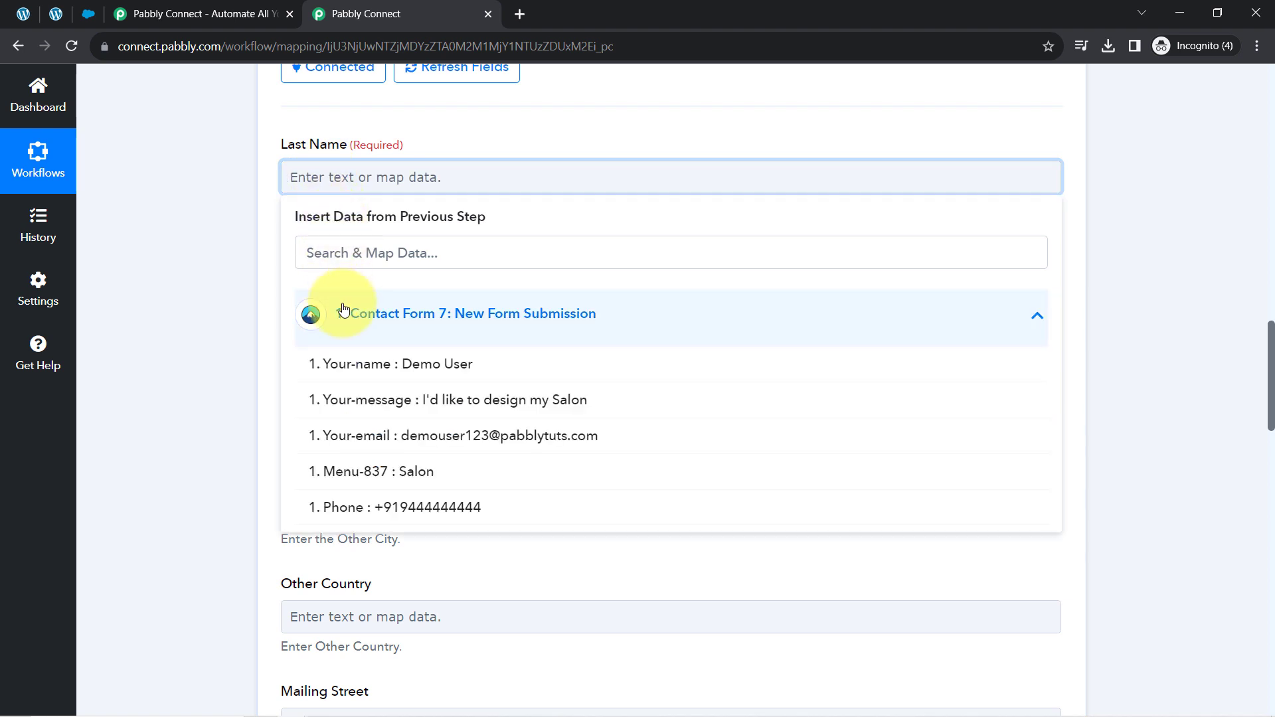
{"action": "left_click", "coordinate": [394, 371]}
{"action": "left_click", "coordinate": [246, 278]}
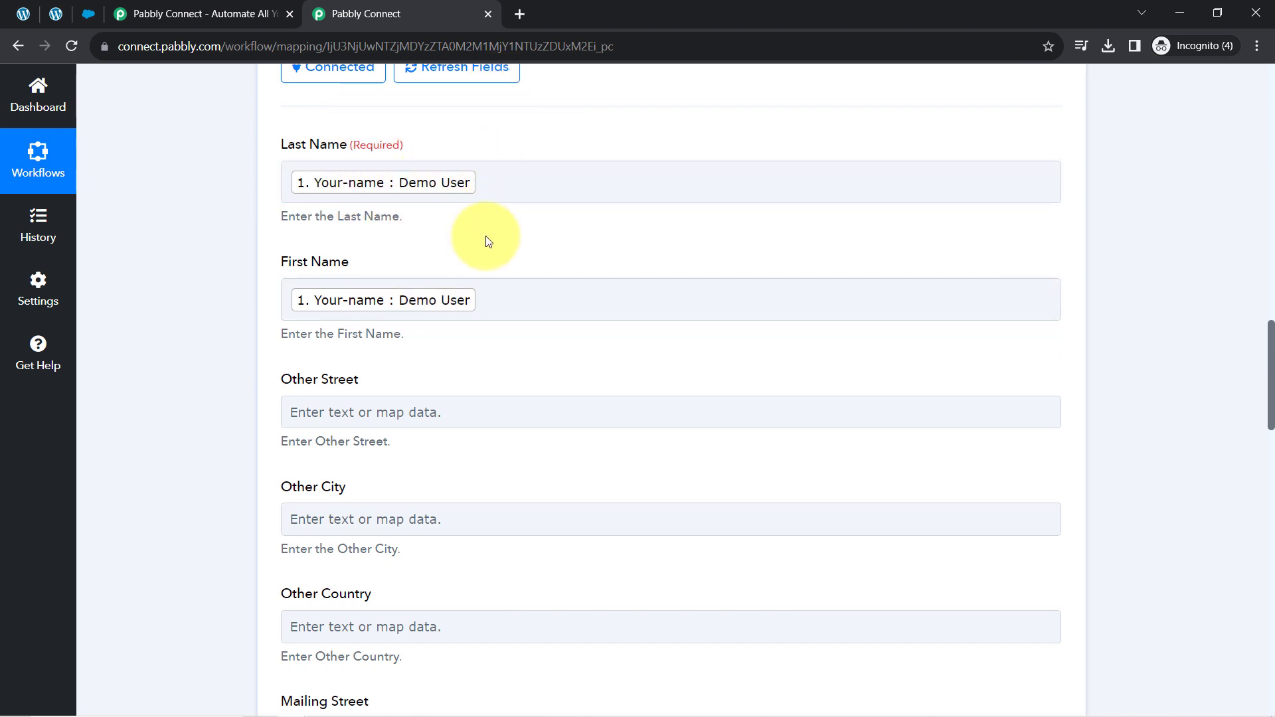
{"action": "left_click", "coordinate": [454, 284]}
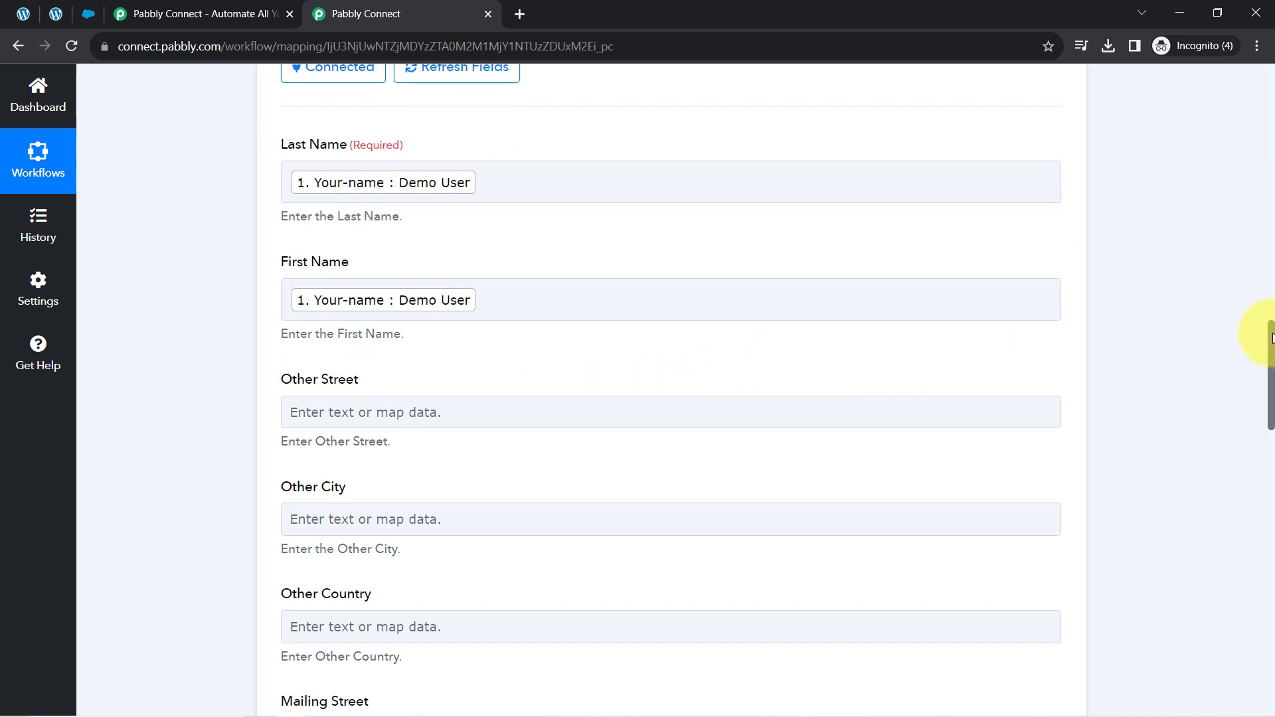
{"action": "left_click_drag", "start_coordinate": [1272, 338], "coordinate": [1248, 495]}
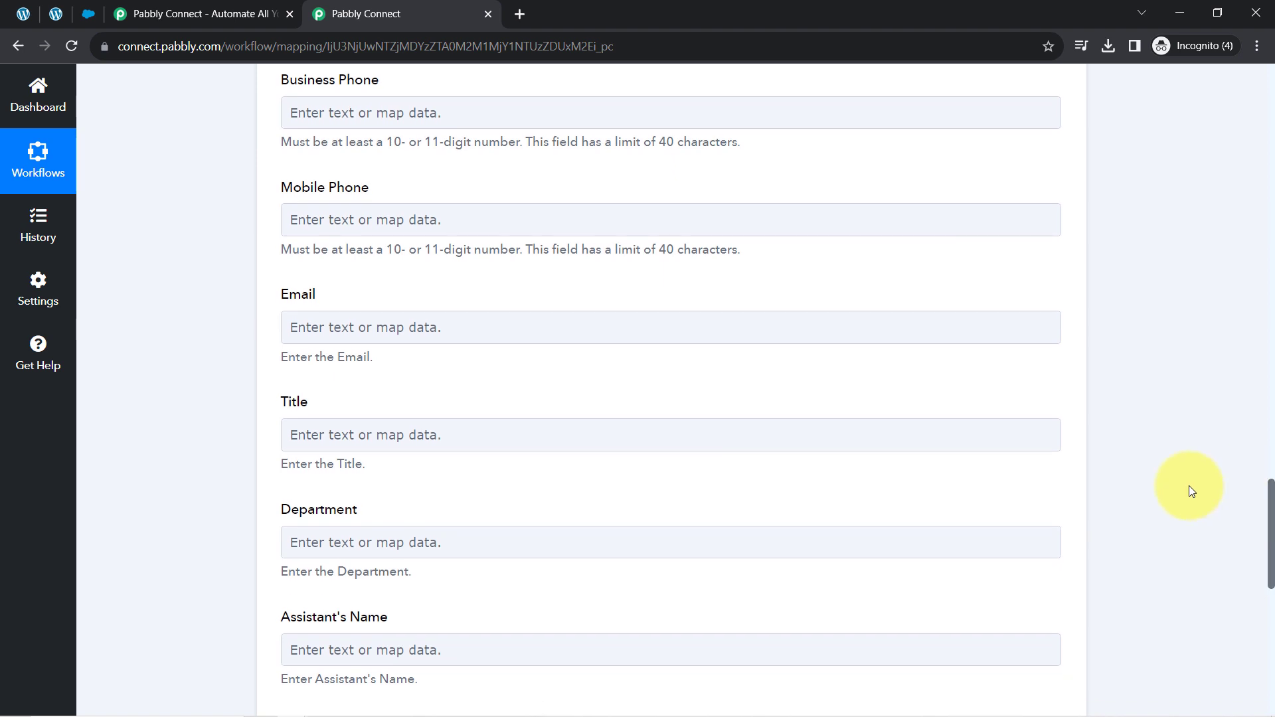
Step: Map the form's Phone to Mobile Phone and Your-email to Email
{"action": "left_click", "coordinate": [316, 225]}
{"action": "left_click", "coordinate": [302, 221]}
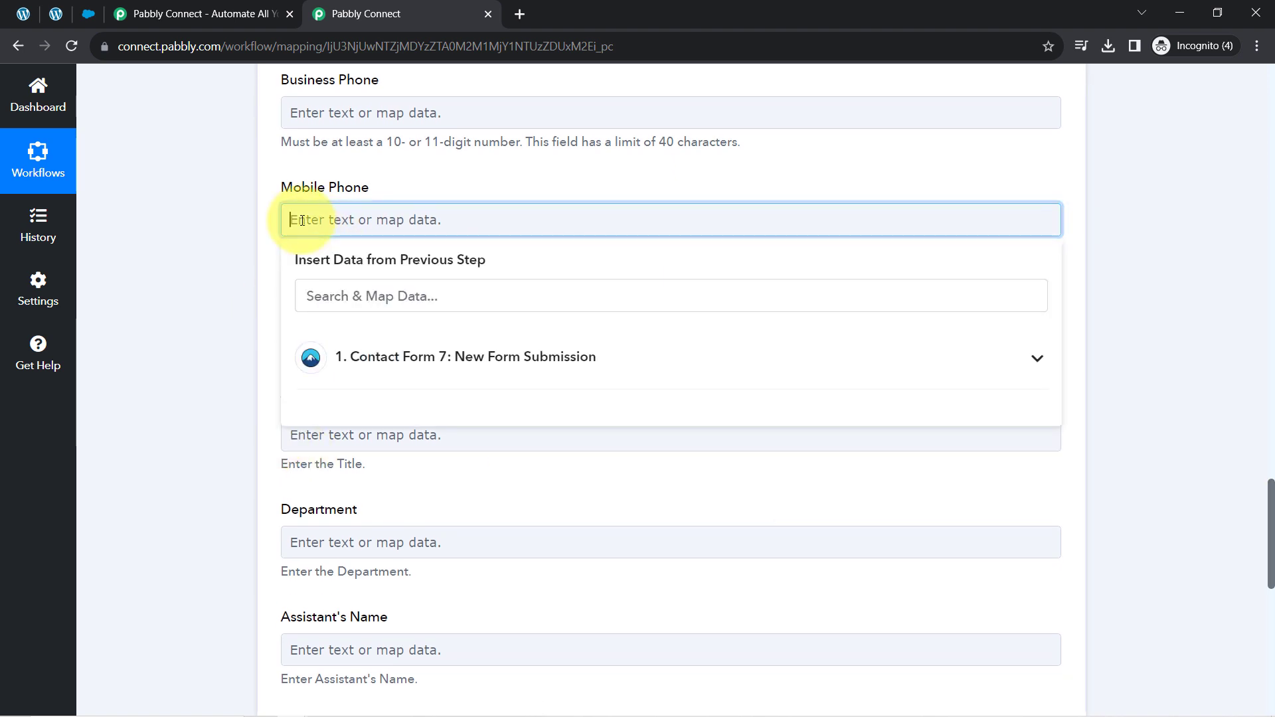
{"action": "left_click", "coordinate": [349, 357]}
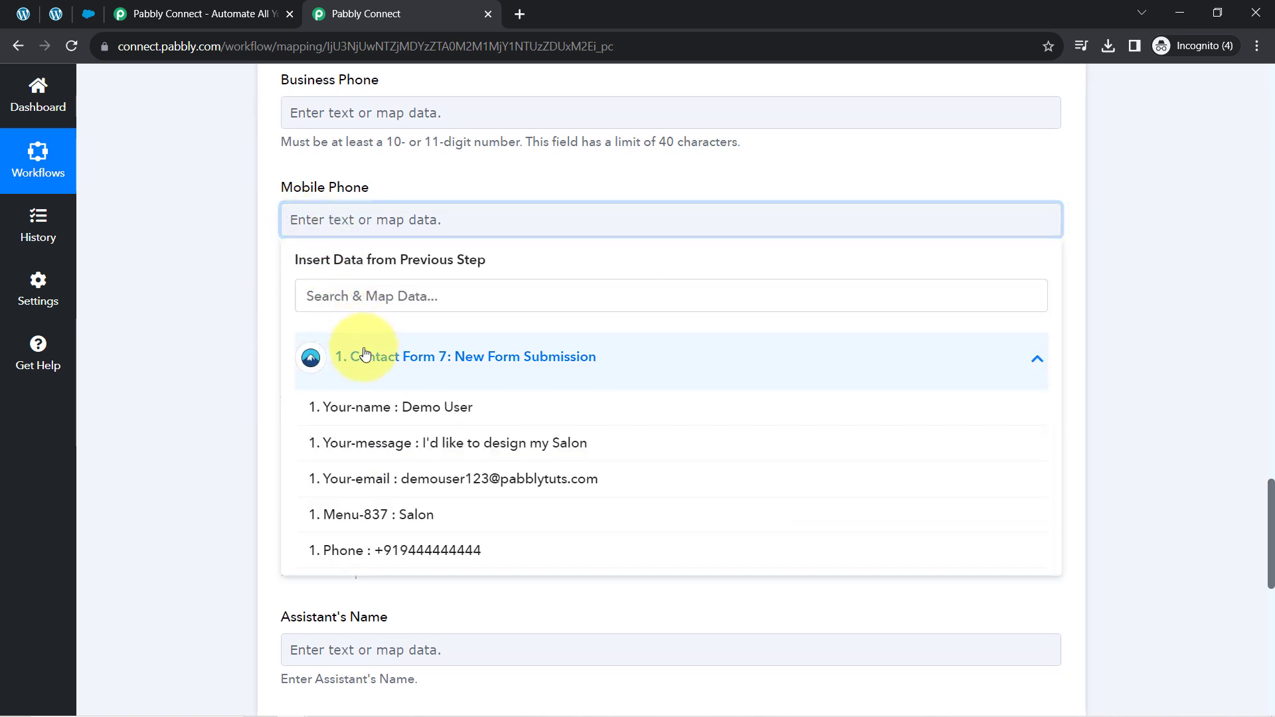
{"action": "left_click", "coordinate": [388, 550]}
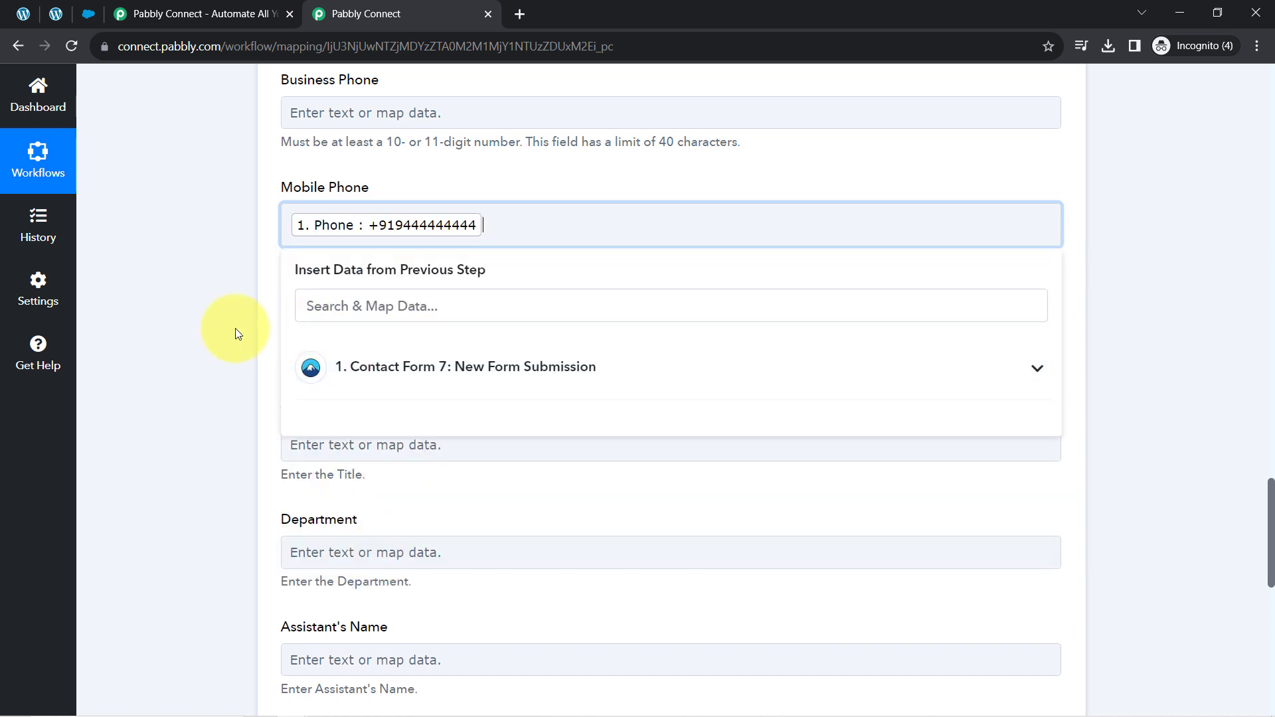
{"action": "left_click", "coordinate": [378, 336]}
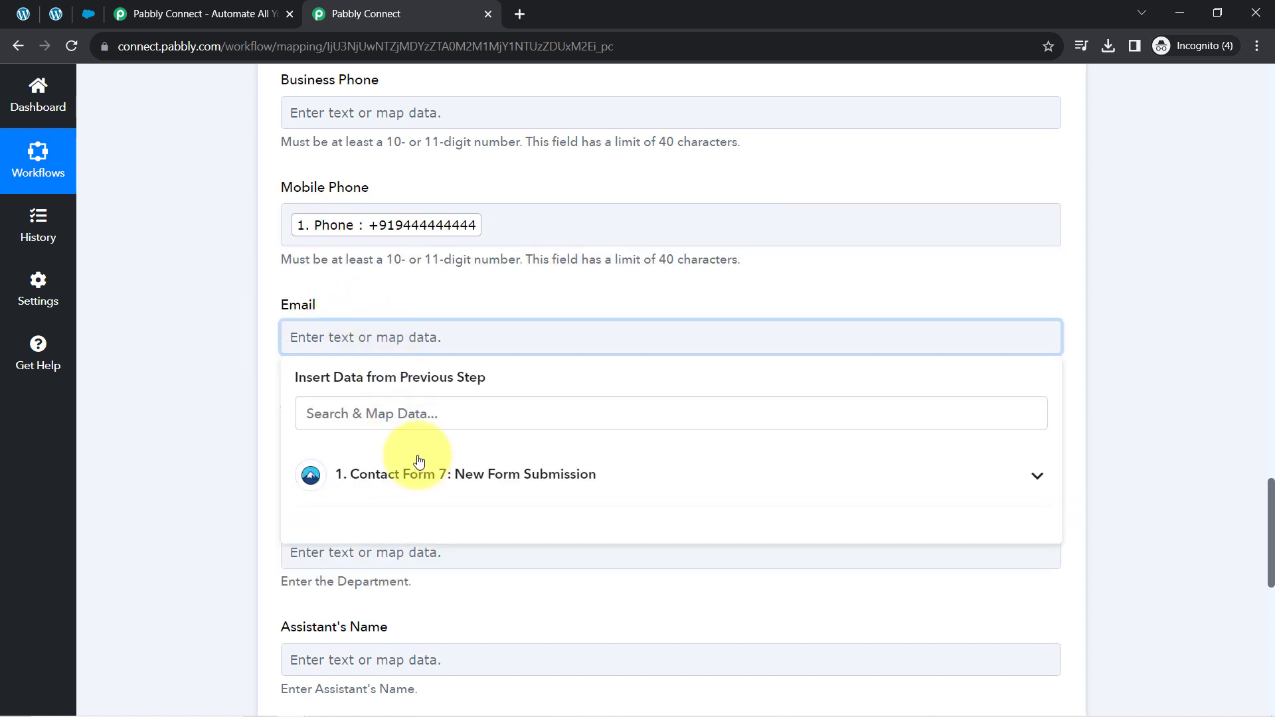
{"action": "left_click", "coordinate": [421, 479]}
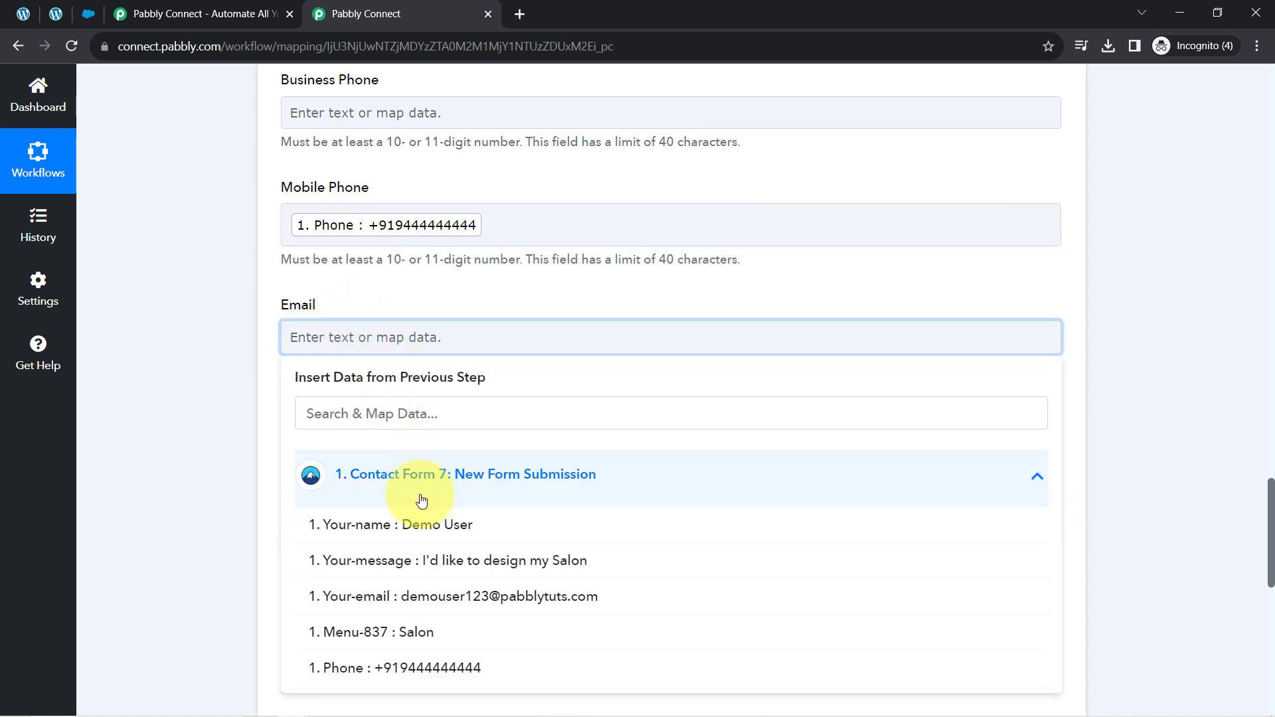
{"action": "left_click", "coordinate": [413, 591]}
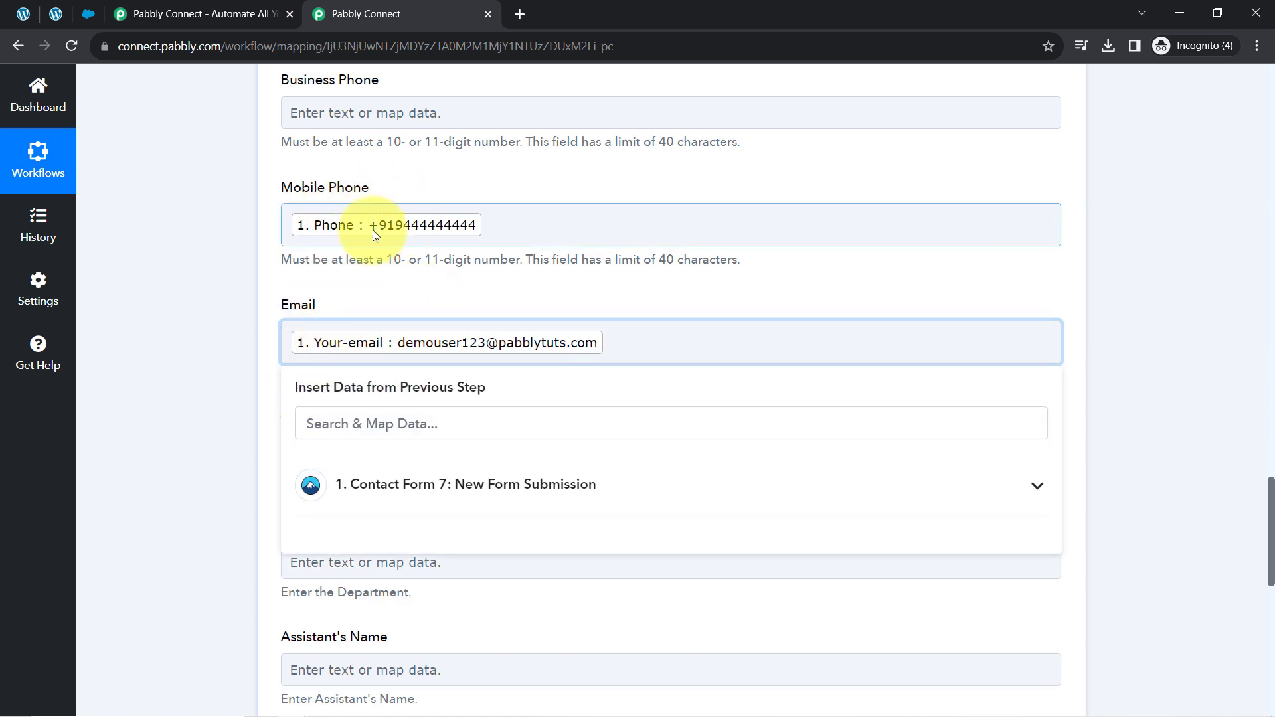
{"action": "left_click", "coordinate": [163, 285]}
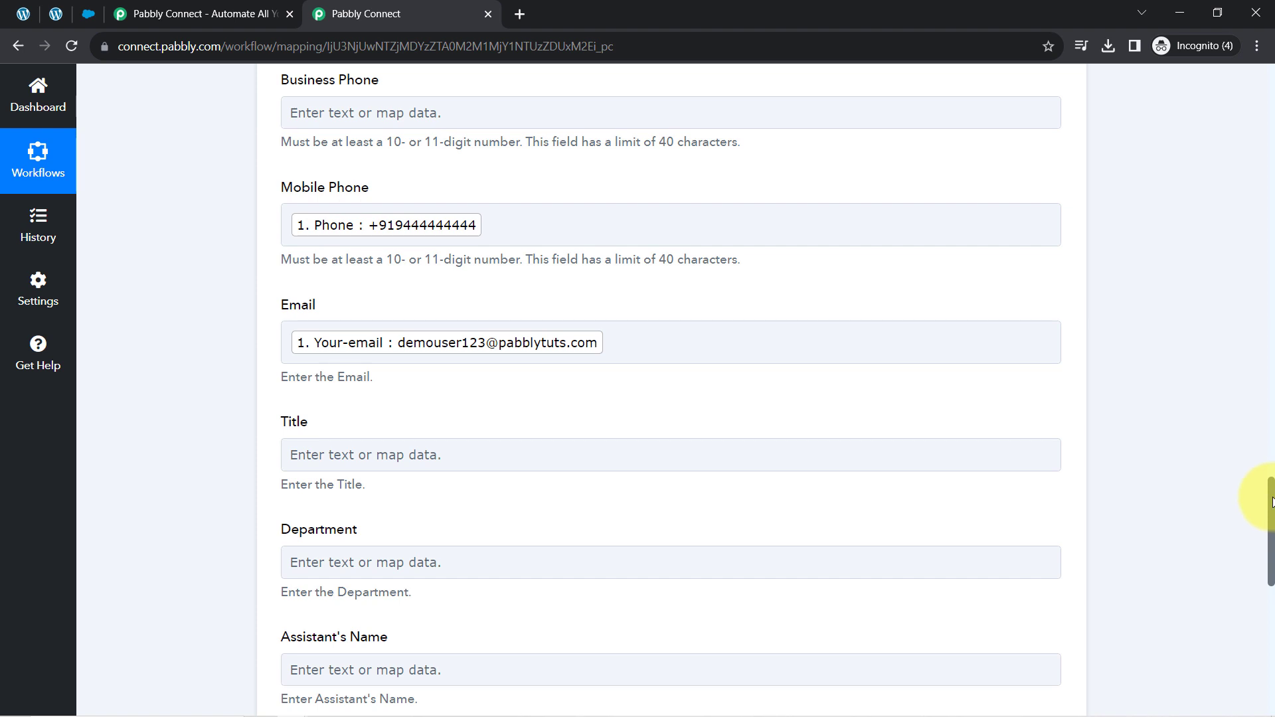
{"action": "left_click_drag", "start_coordinate": [1272, 503], "coordinate": [1247, 478]}
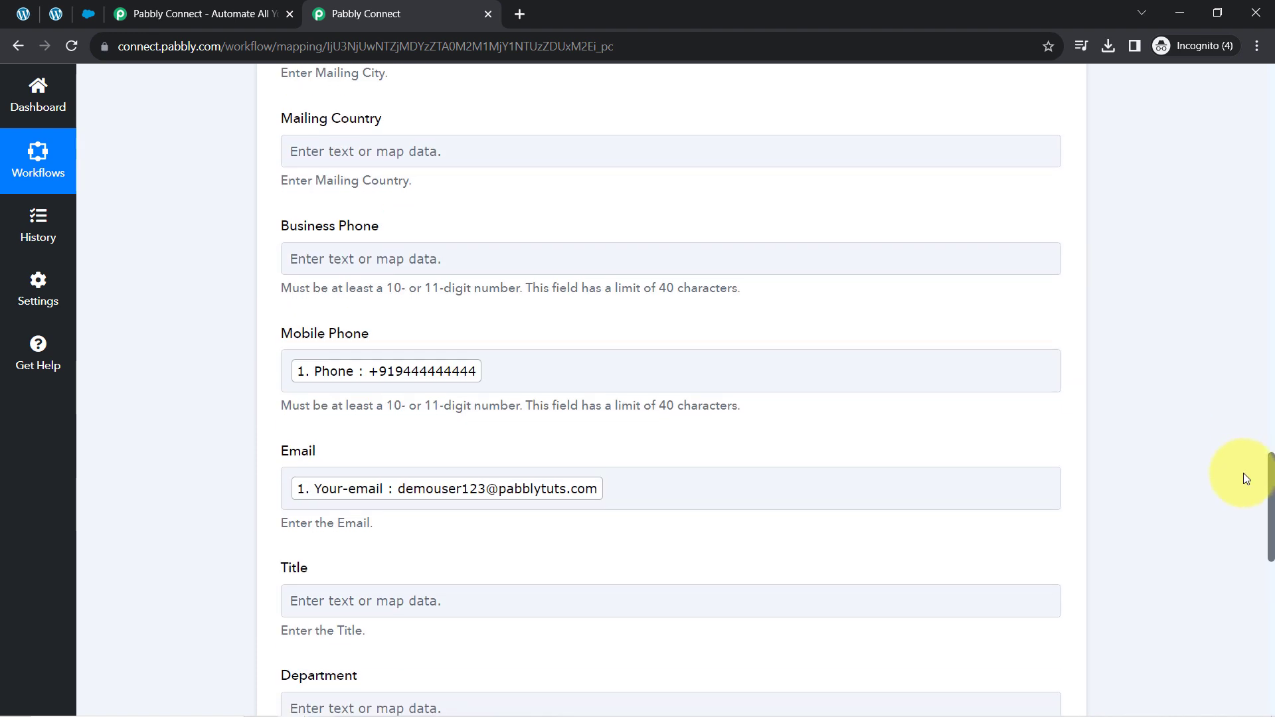
Step: Enter test digits in Business Phone, then clear them so the field stays empty
{"action": "left_click", "coordinate": [327, 250]}
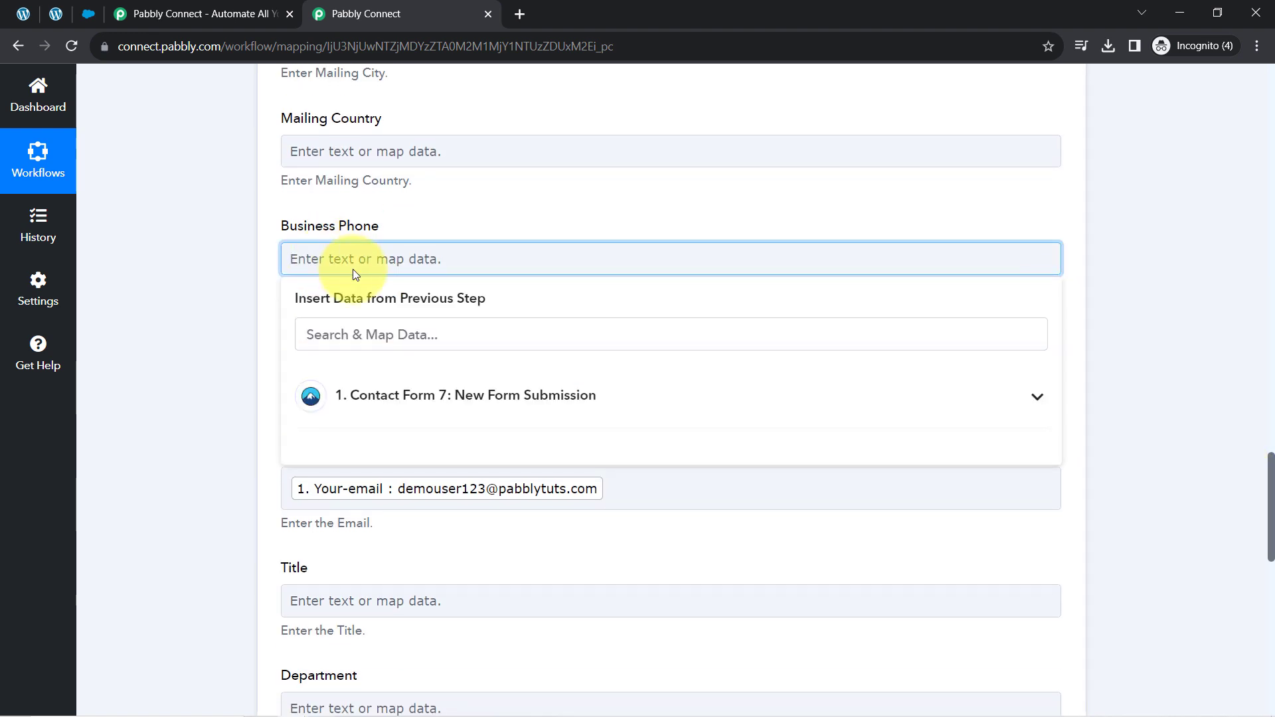
{"action": "type", "text": "863863"}
{"action": "double_click", "coordinate": [353, 269]}
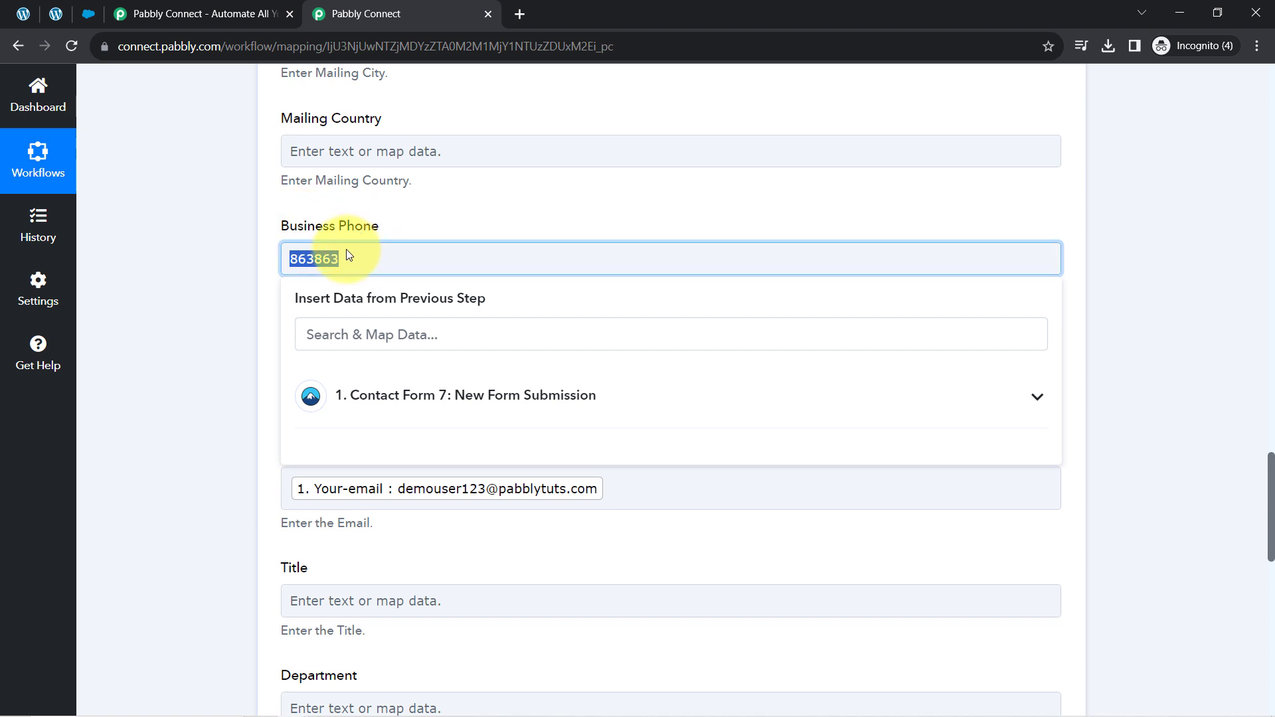
{"action": "key", "text": "BackSpace"}
{"action": "left_click", "coordinate": [162, 305]}
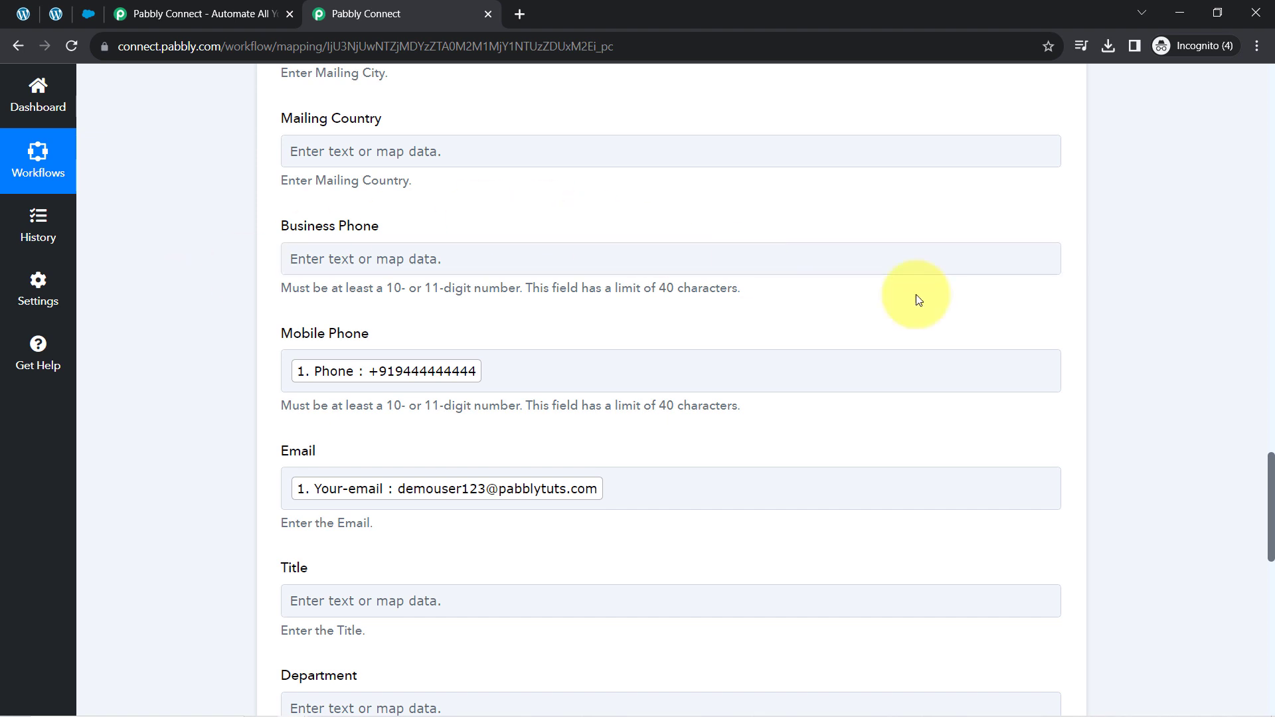
Step: Save the Create Contact action and send a test request, then go to Salesforce
{"action": "scroll", "coordinate": [1272, 465], "scroll_direction": "down", "scroll_amount": 12}
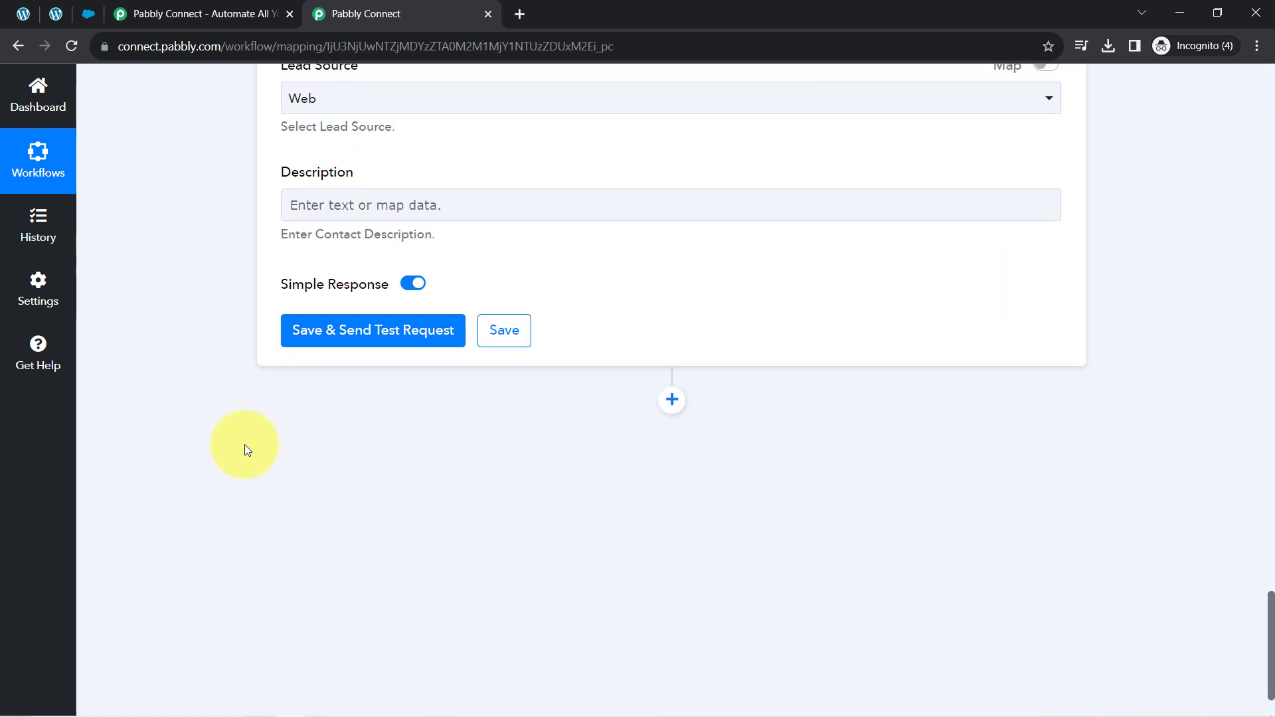
{"action": "left_click", "coordinate": [307, 340]}
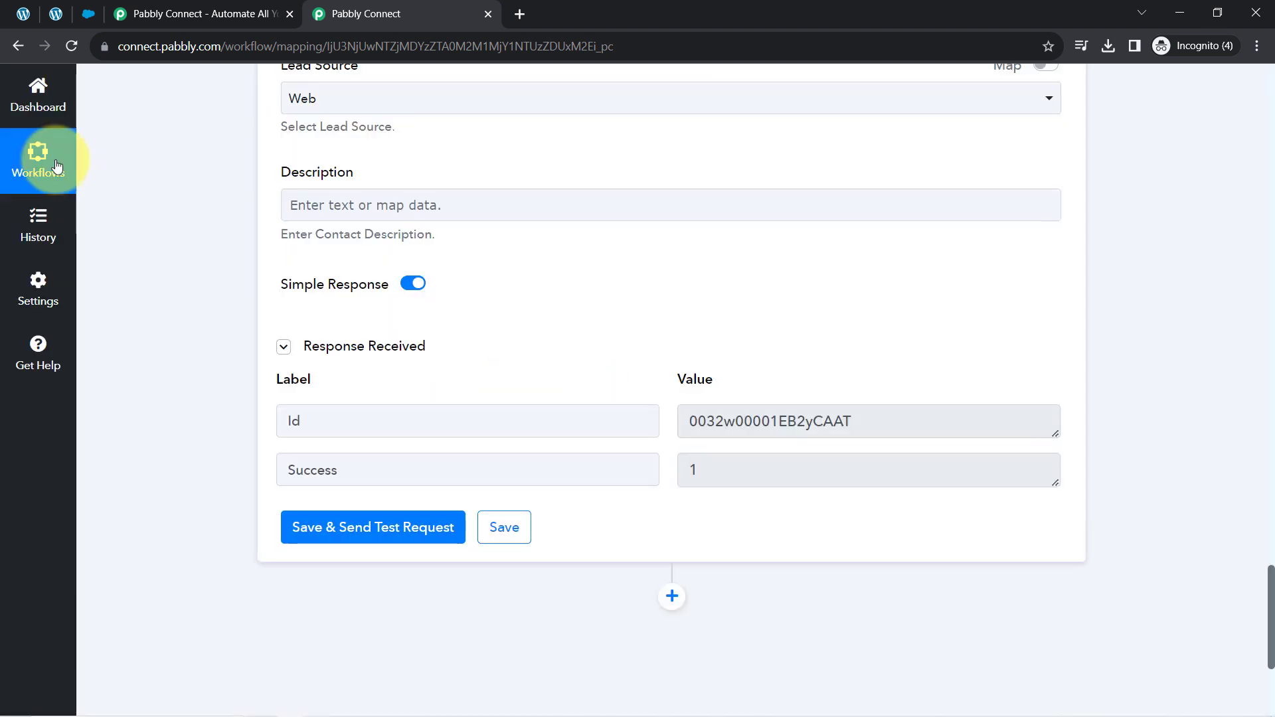
{"action": "left_click", "coordinate": [88, 14]}
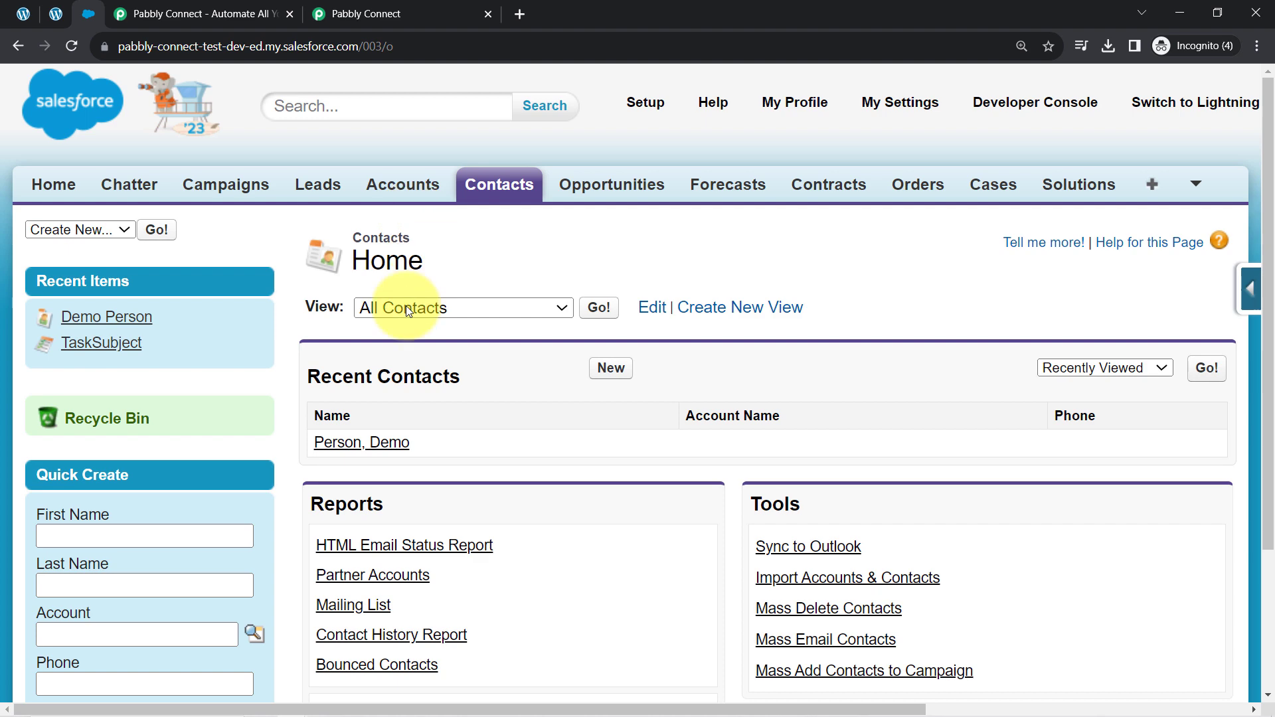
Step: Reload Salesforce Contacts and open the new contact's record to check its details
{"action": "left_click", "coordinate": [73, 46]}
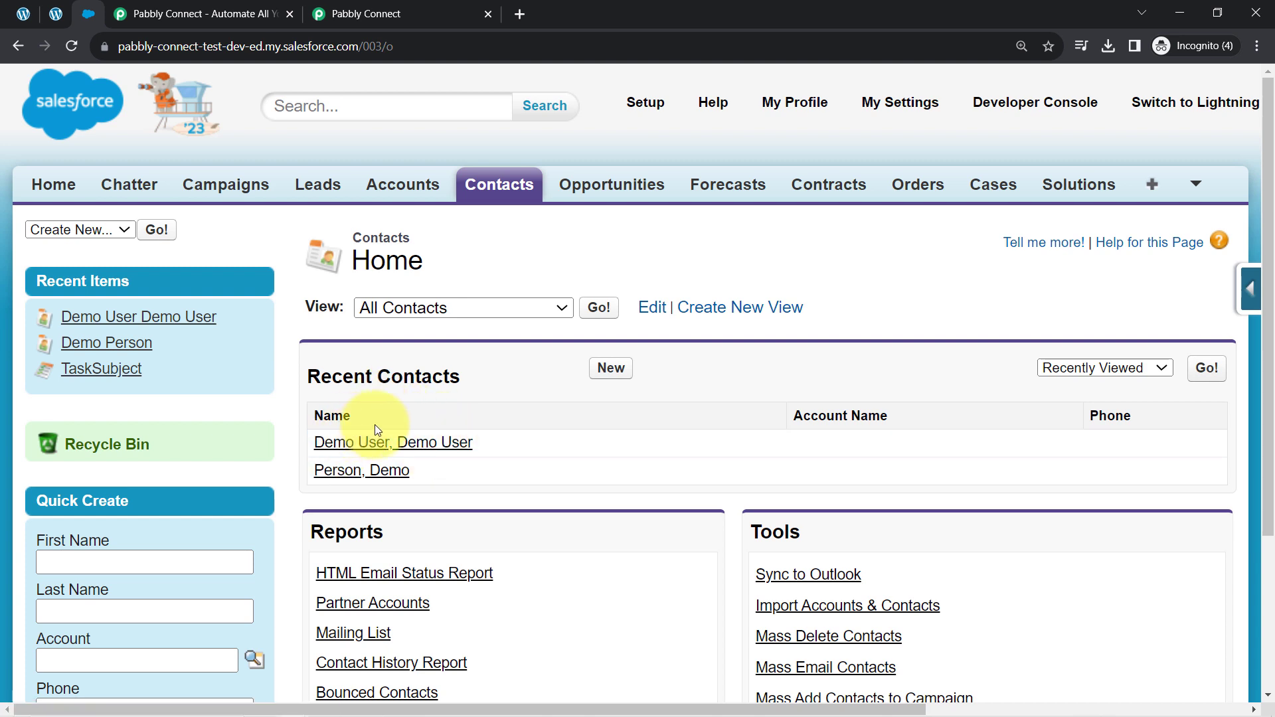
{"action": "left_click", "coordinate": [438, 446]}
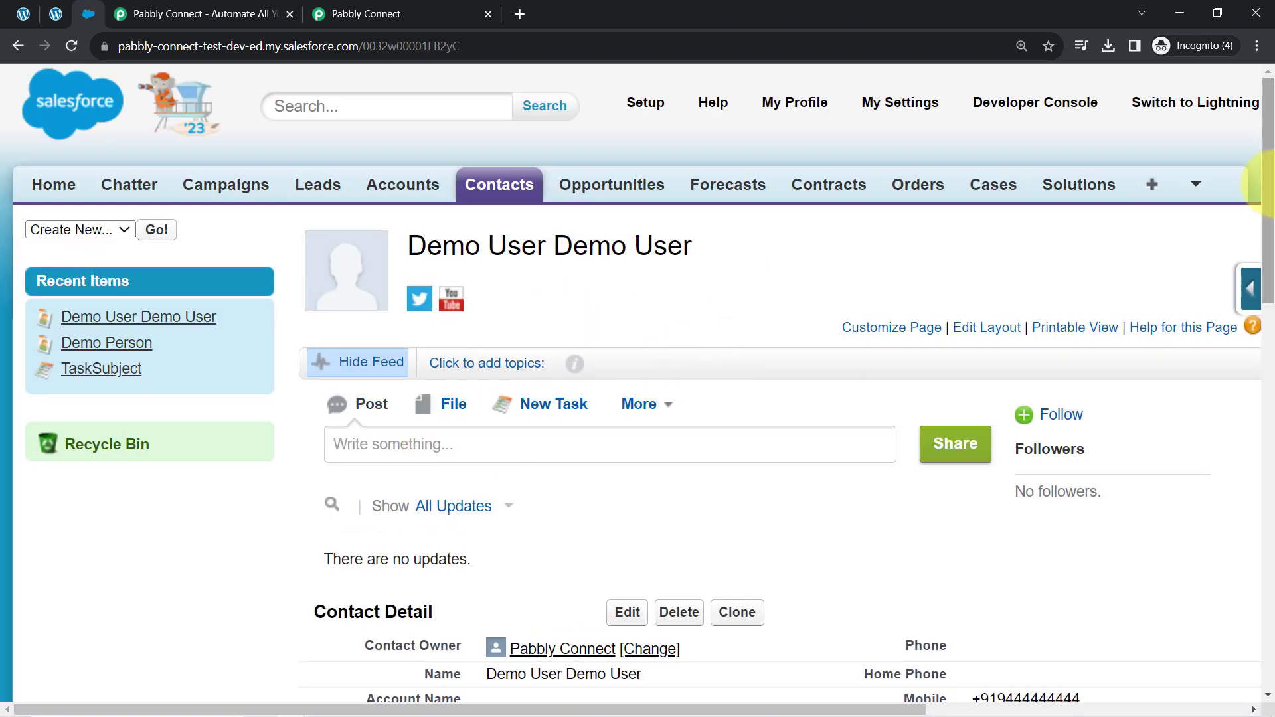
{"action": "left_click_drag", "start_coordinate": [1269, 170], "coordinate": [1270, 338]}
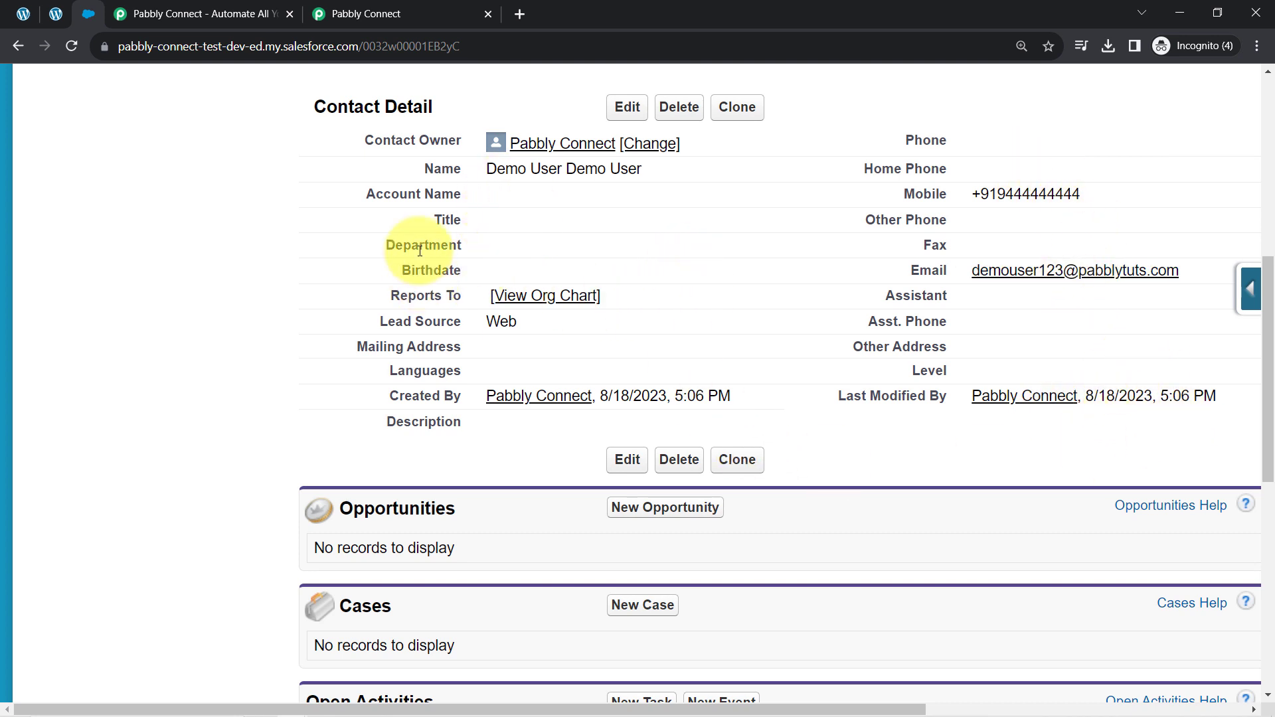
Step: Back in Pabbly Connect, scroll to the top and collapse the trigger step into a card
{"action": "left_click", "coordinate": [356, 13]}
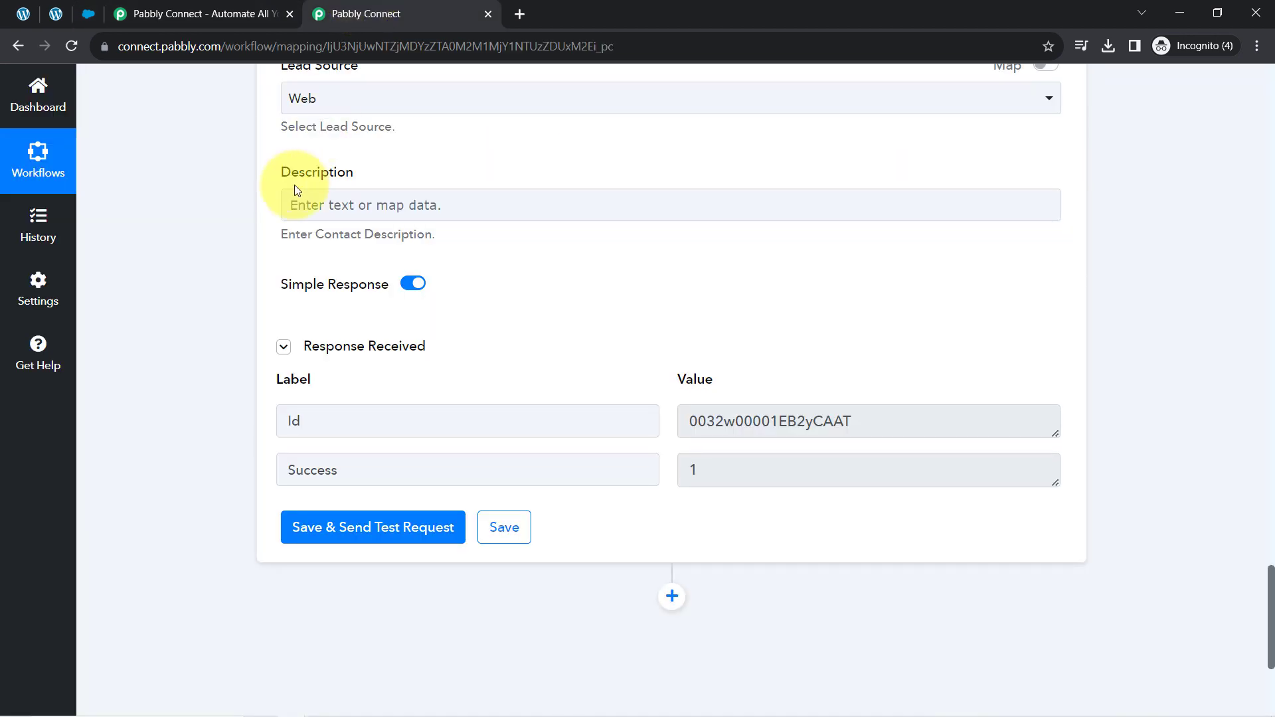
{"action": "left_click_drag", "start_coordinate": [1268, 585], "coordinate": [1249, 100]}
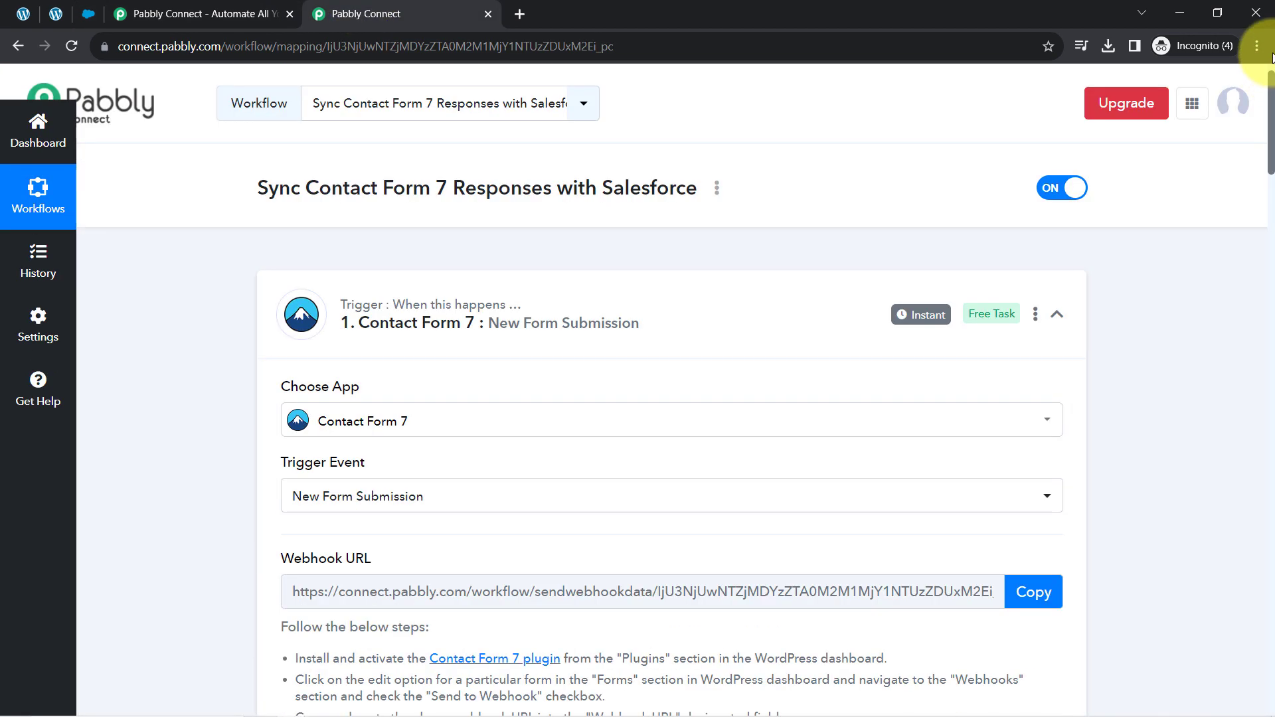
{"action": "left_click", "coordinate": [485, 318]}
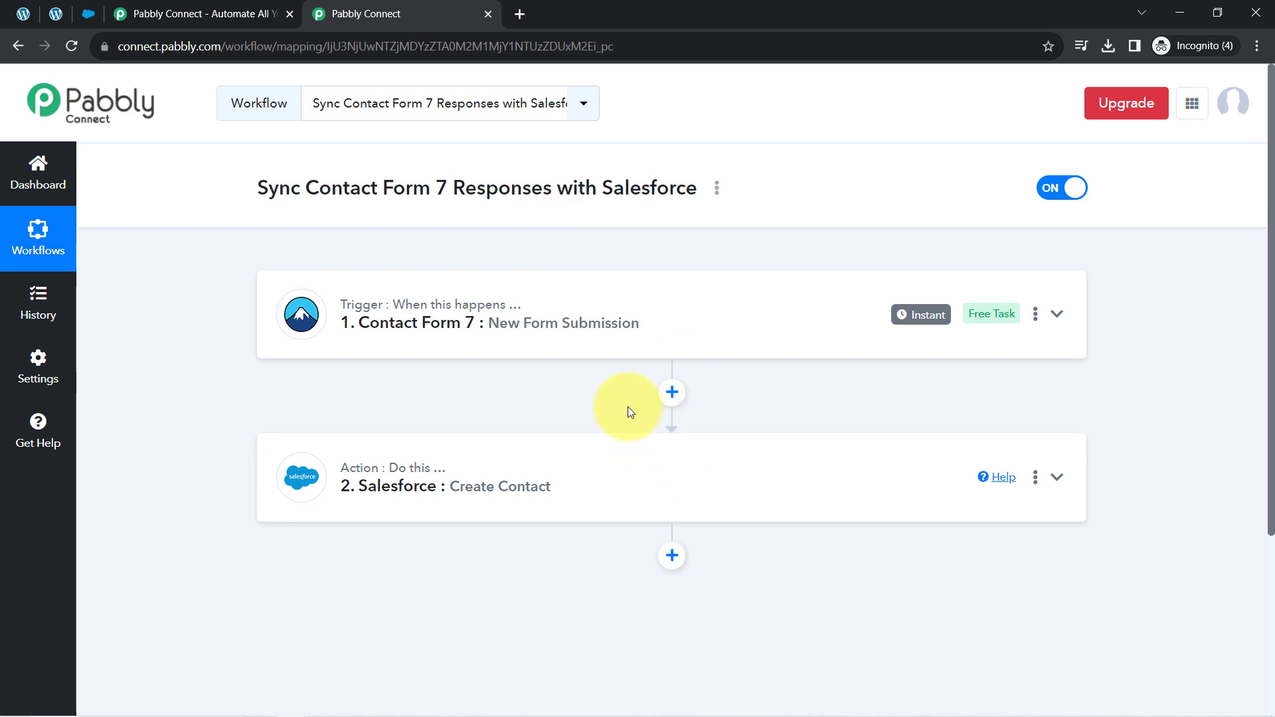
Step: Copy the workflow's share link from the Share Workflow dialog, then close the dialog
{"action": "left_click", "coordinate": [717, 193]}
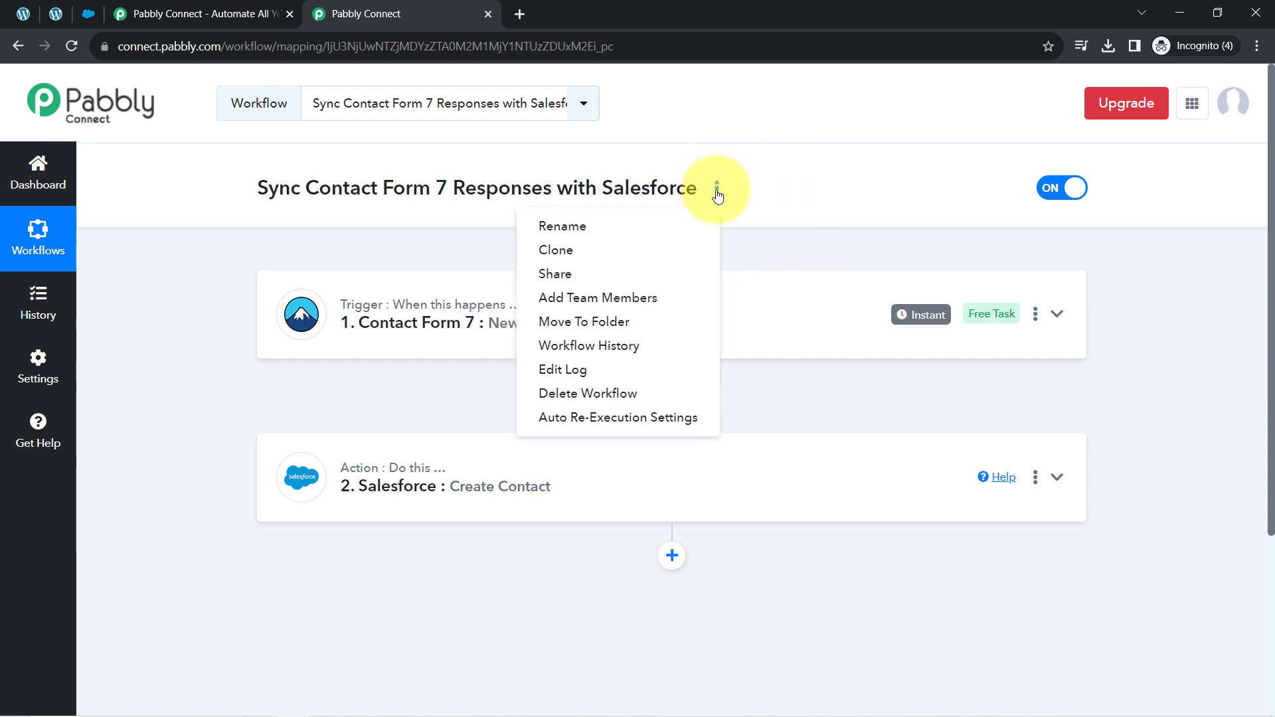
{"action": "left_click", "coordinate": [565, 283]}
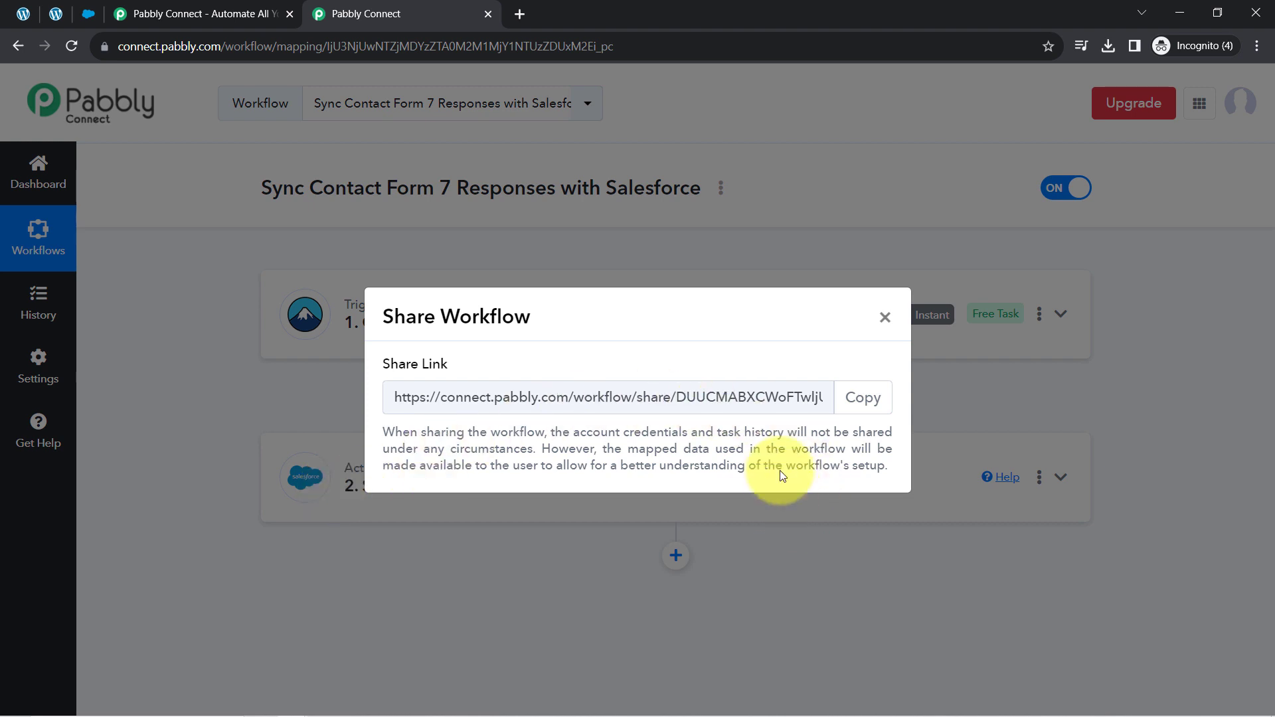
{"action": "left_click", "coordinate": [850, 412]}
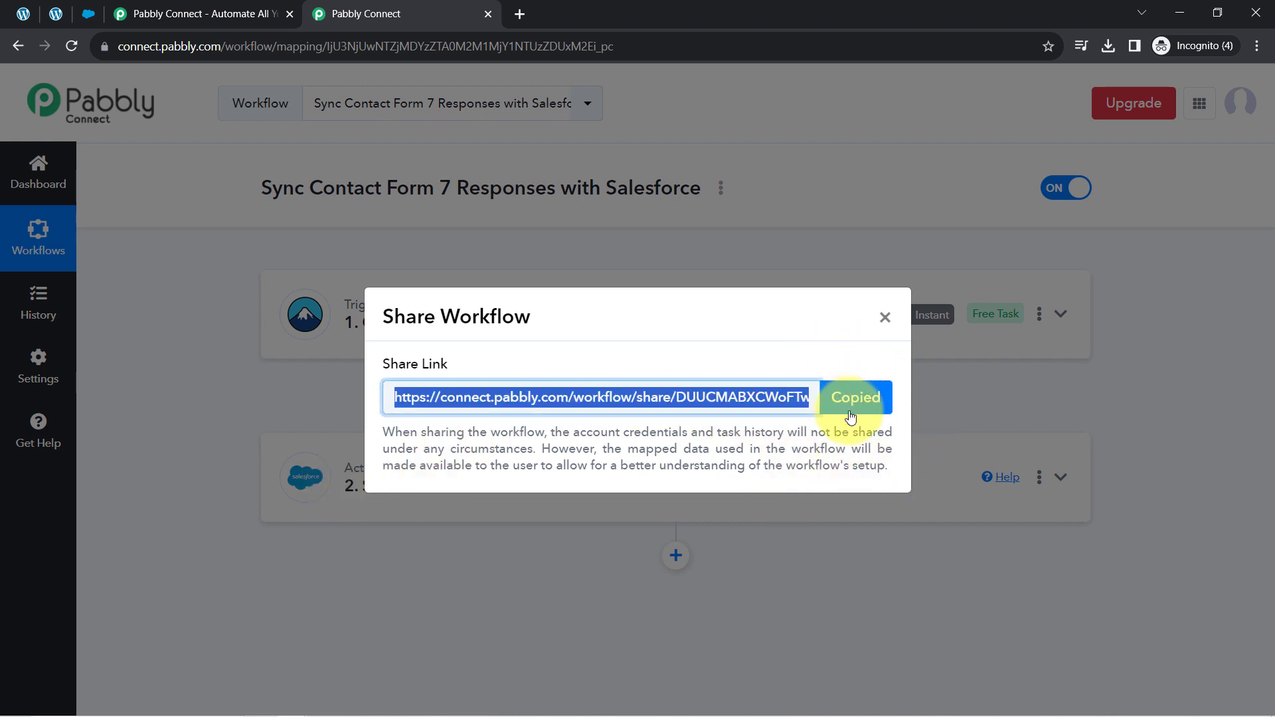
{"action": "left_click", "coordinate": [885, 318]}
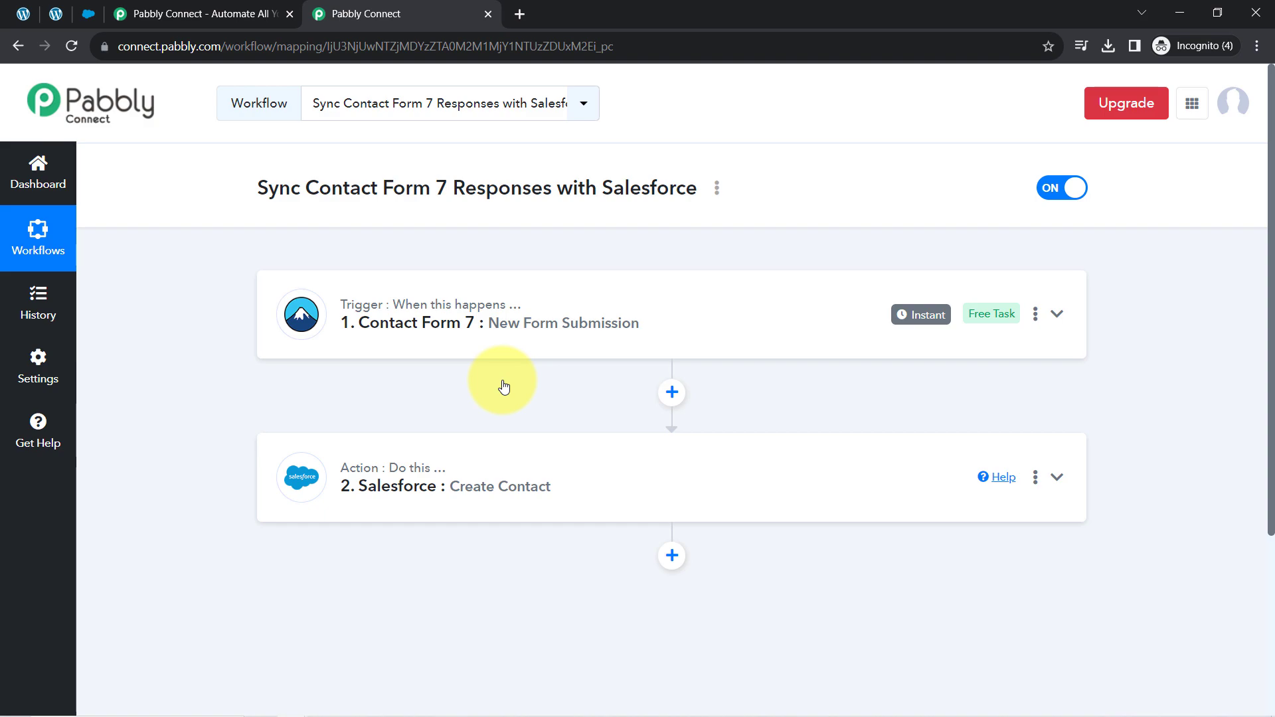
{"action": "left_click", "coordinate": [370, 699]}
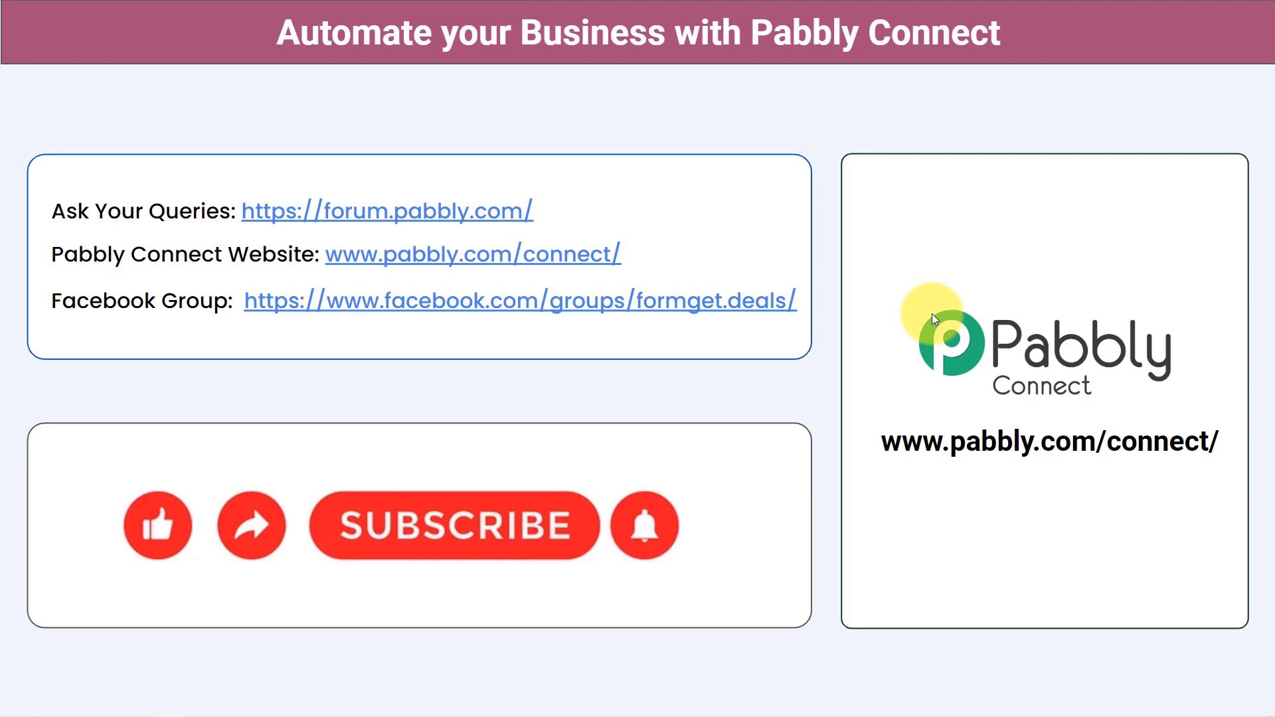